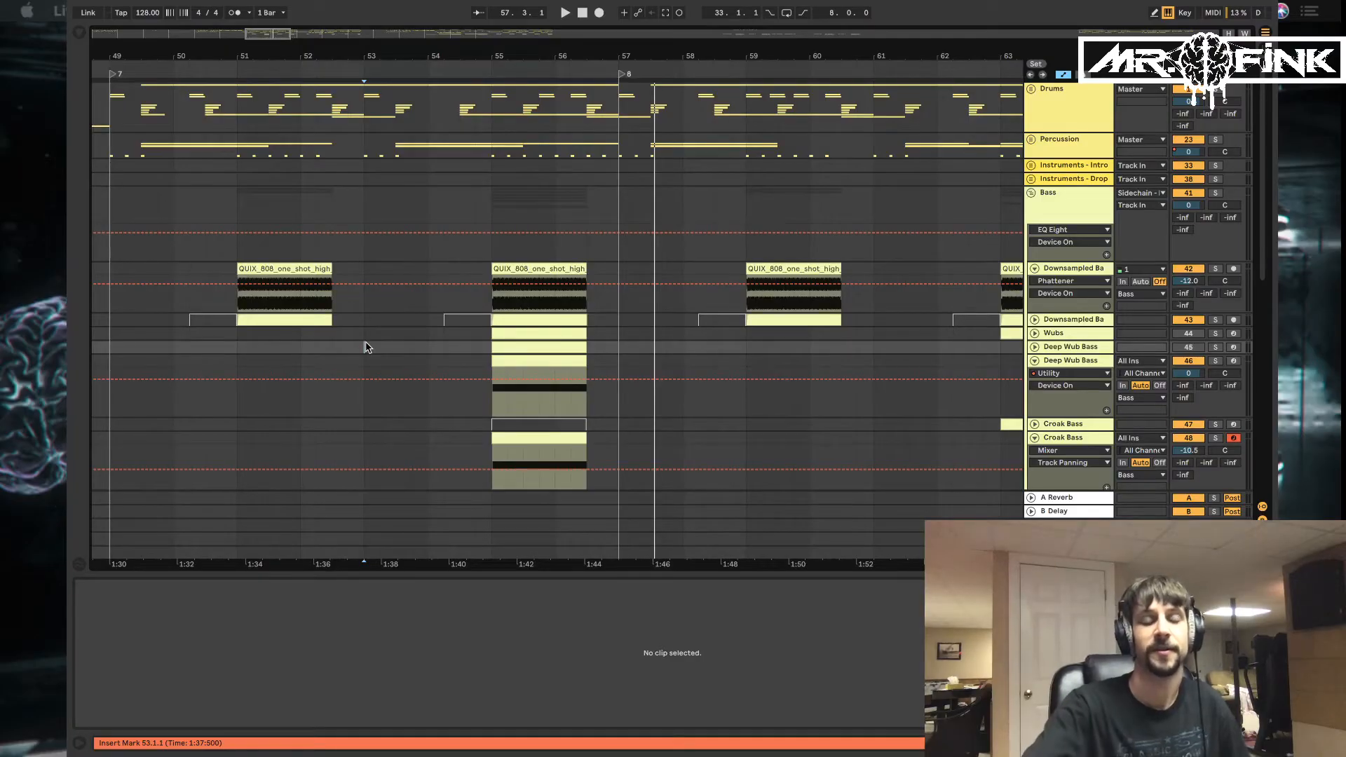
Play back the bass section, and audition the Deep Wub Bass clip at bar 55 with its track soloed
key(space)
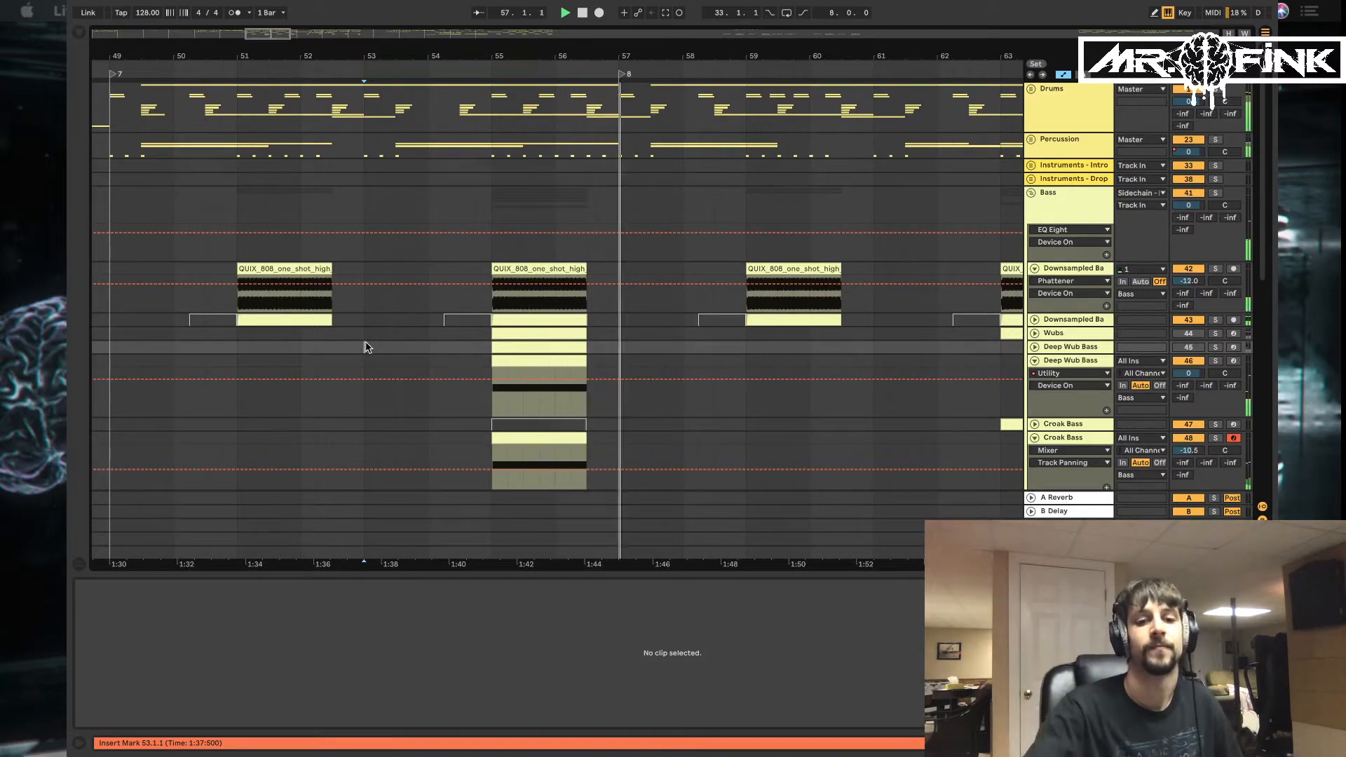
click(552, 356)
click(552, 356)
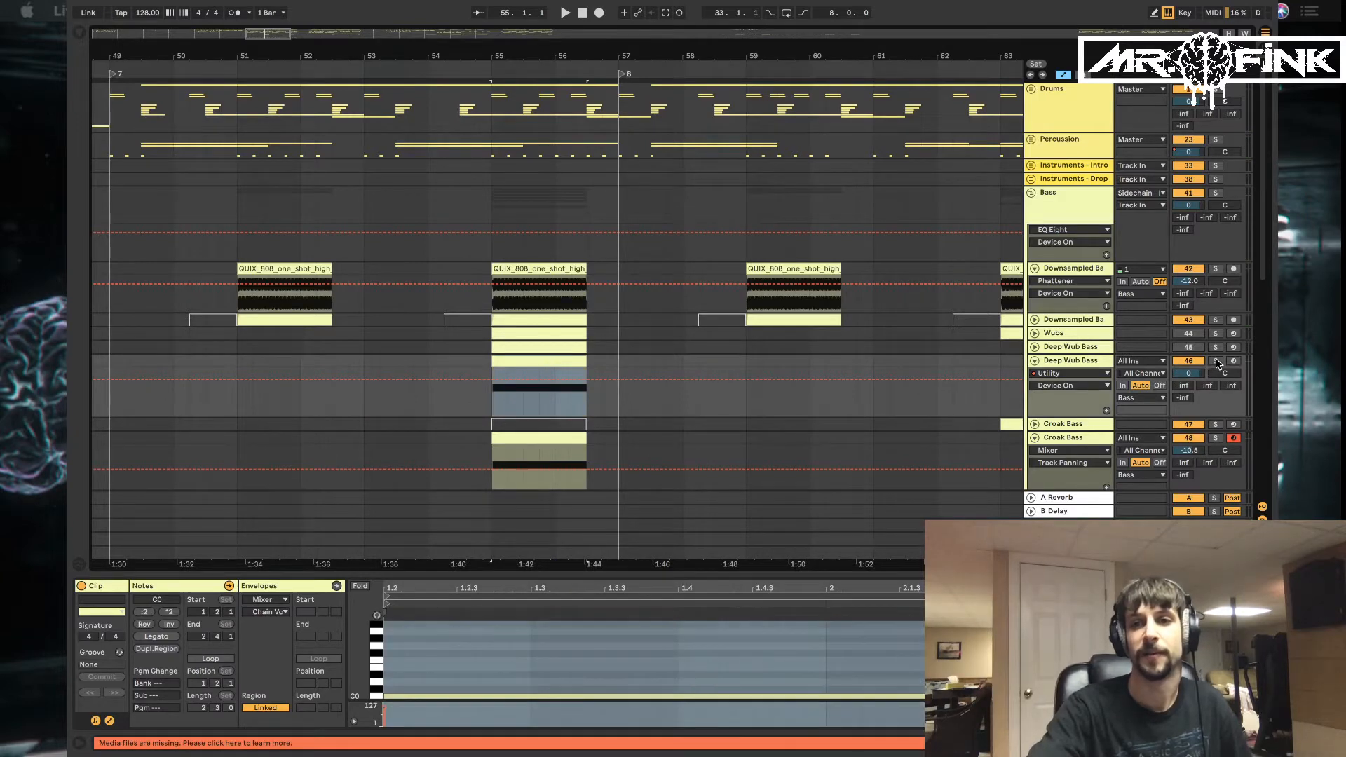
click(1215, 361)
key(space)
scroll(550, 325, down, 4)
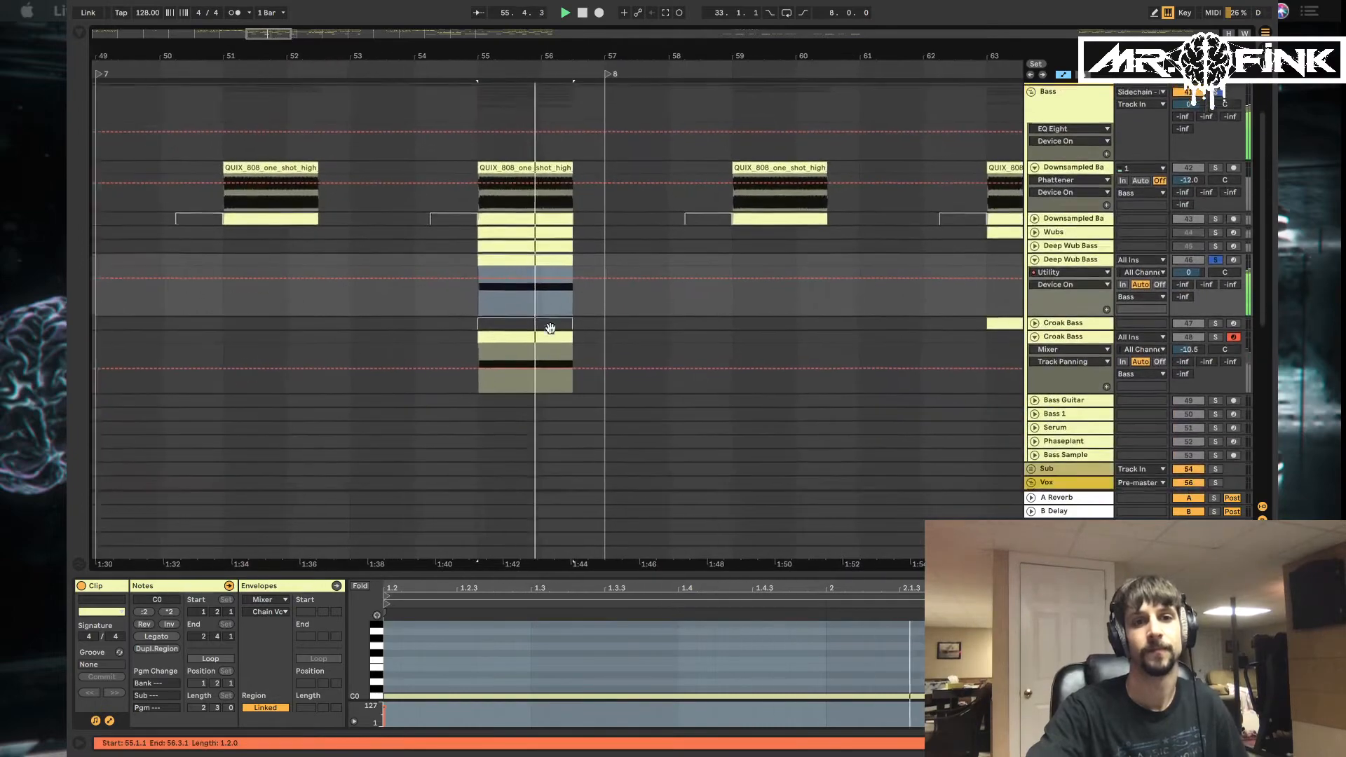
Solo the Croak Bass track and play its clip at bar 55
click(1215, 333)
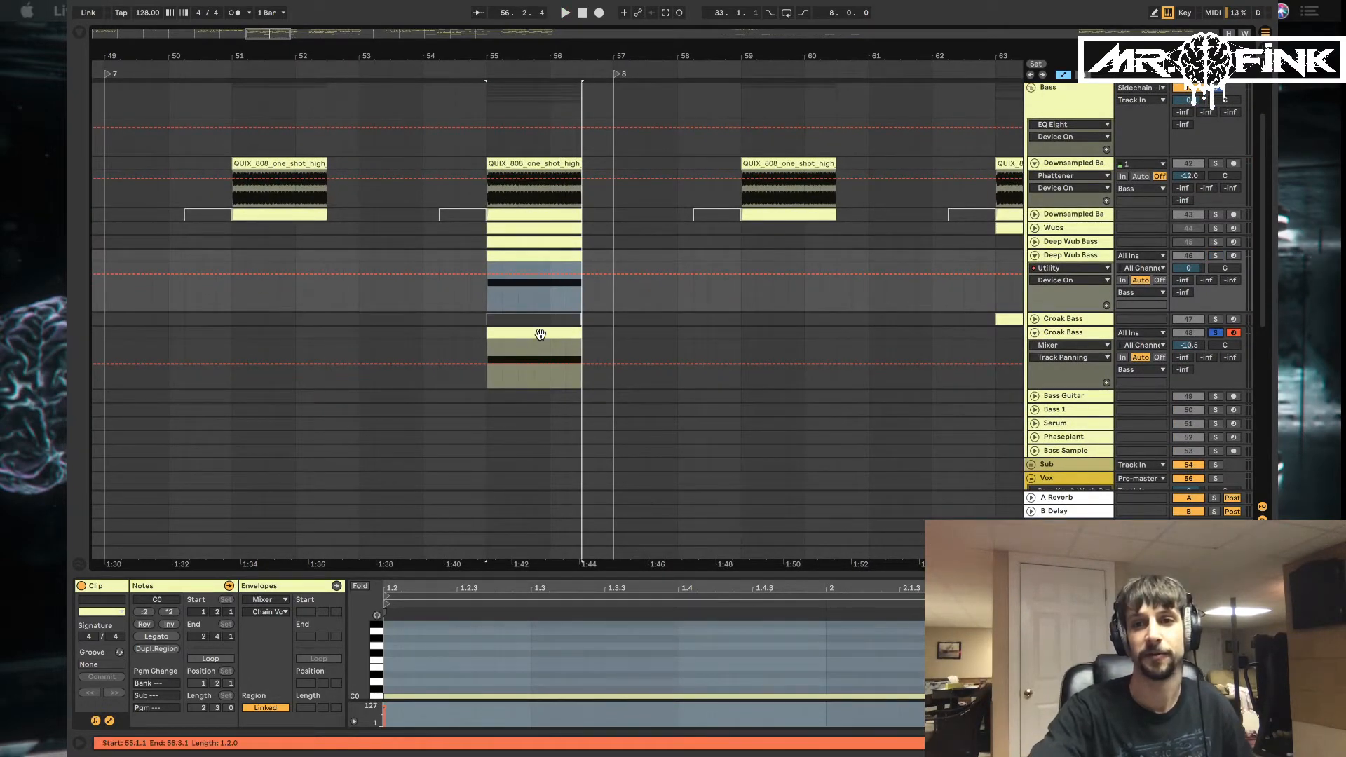
click(540, 334)
key(space)
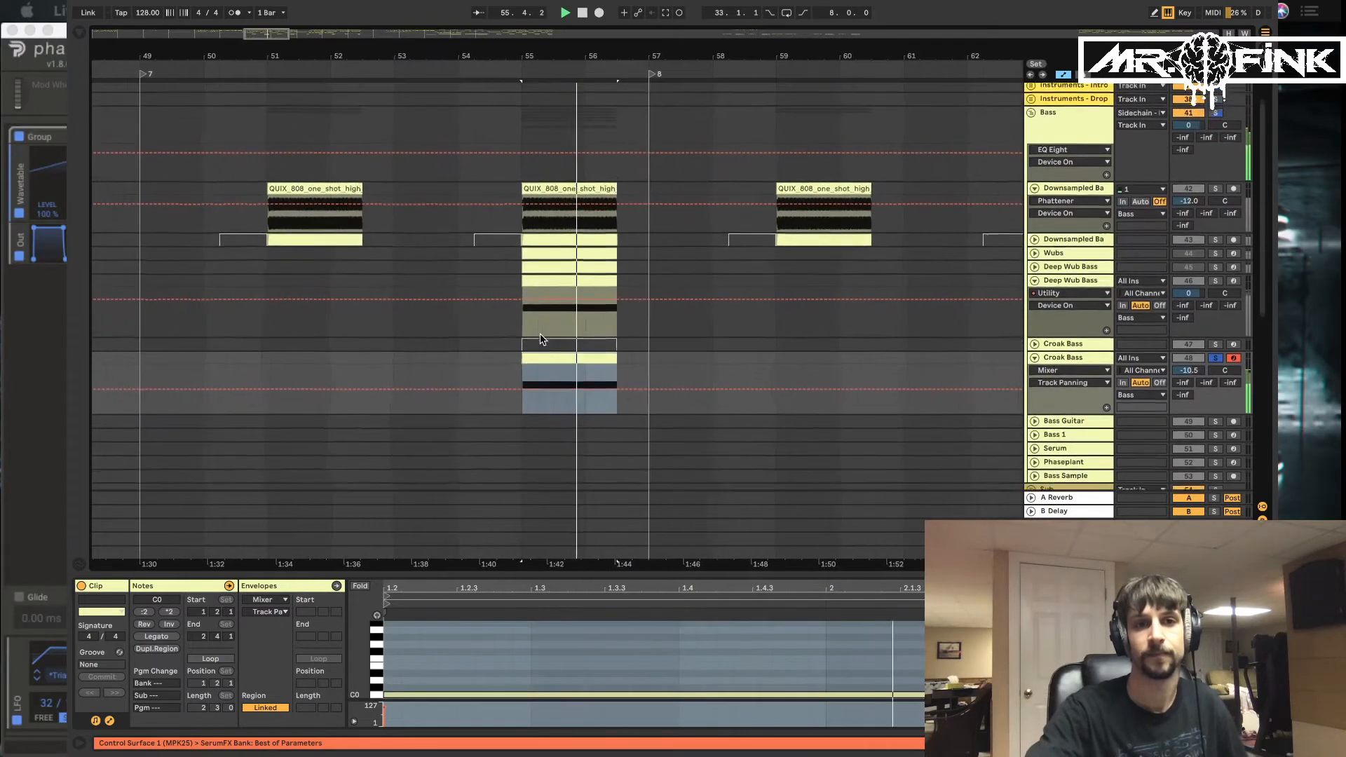
key(space)
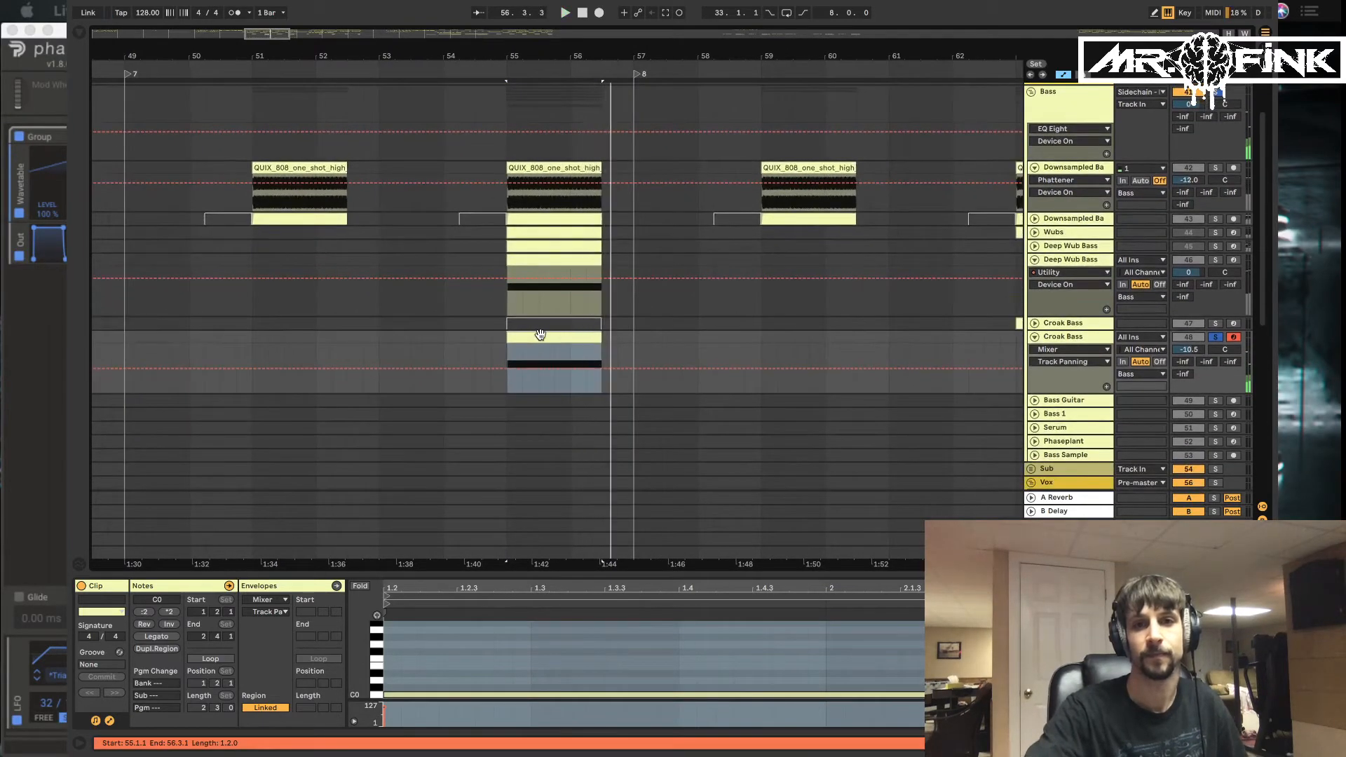
Solo the Downsampled Bass Low track and play its QUIX_808_one_shot_high_res_02_D clip at bar 55
scroll(541, 337, up, 1)
click(534, 188)
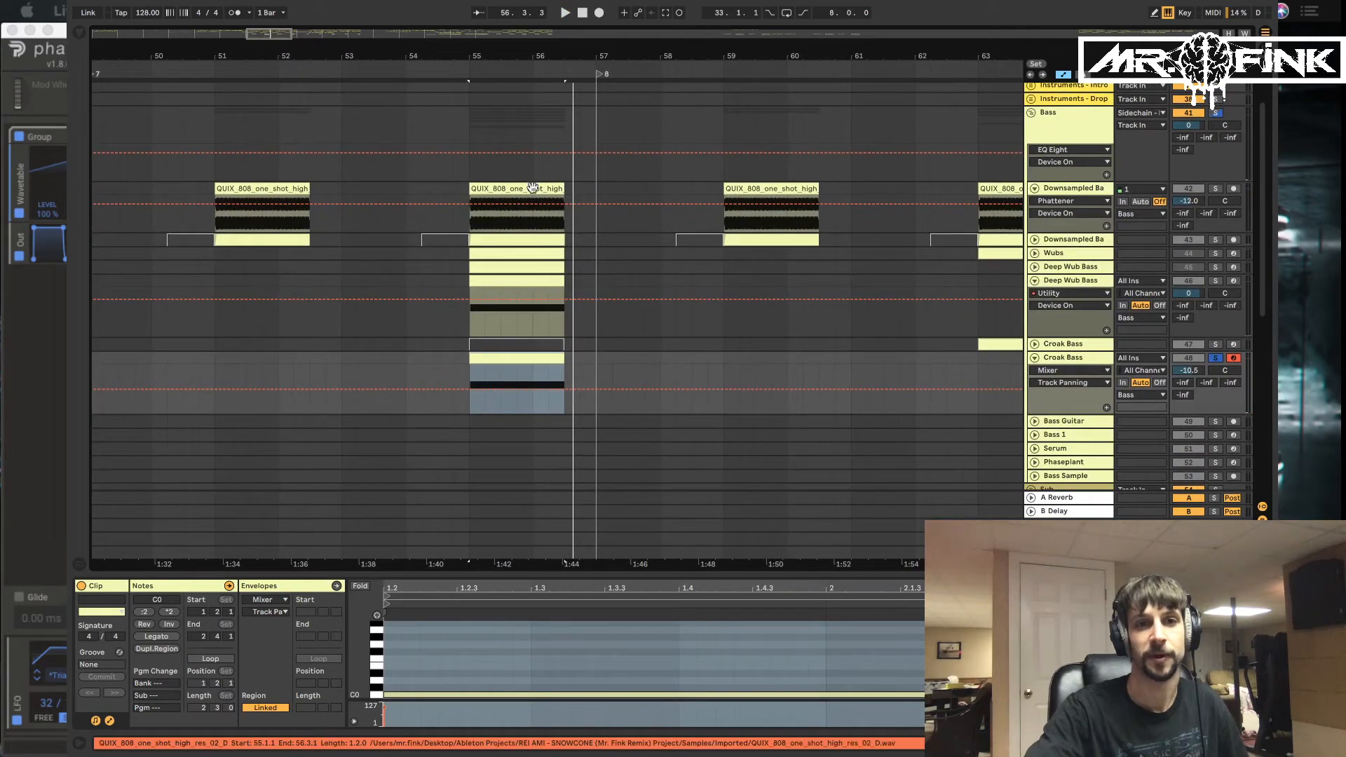
scroll(538, 211, up, 3)
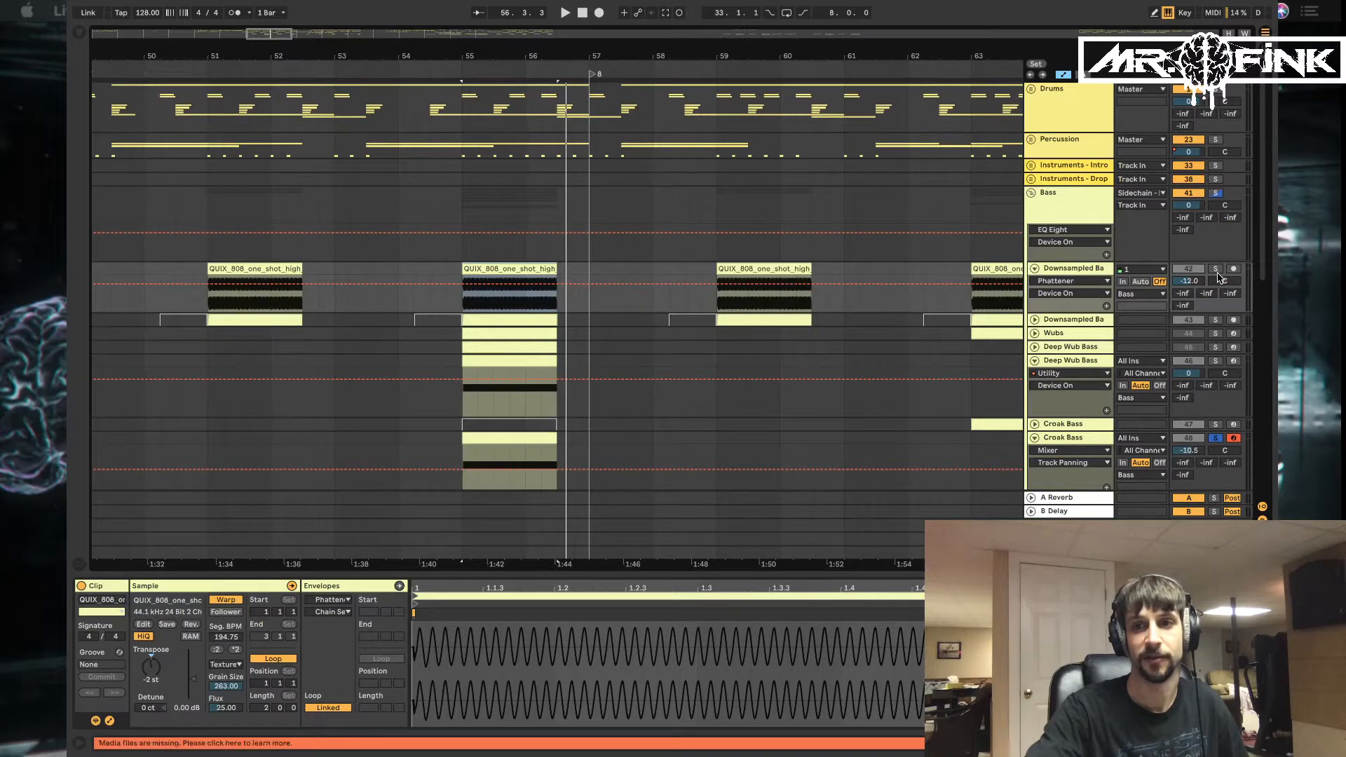
drag(524, 62, 524, 94)
drag(433, 54, 360, 56)
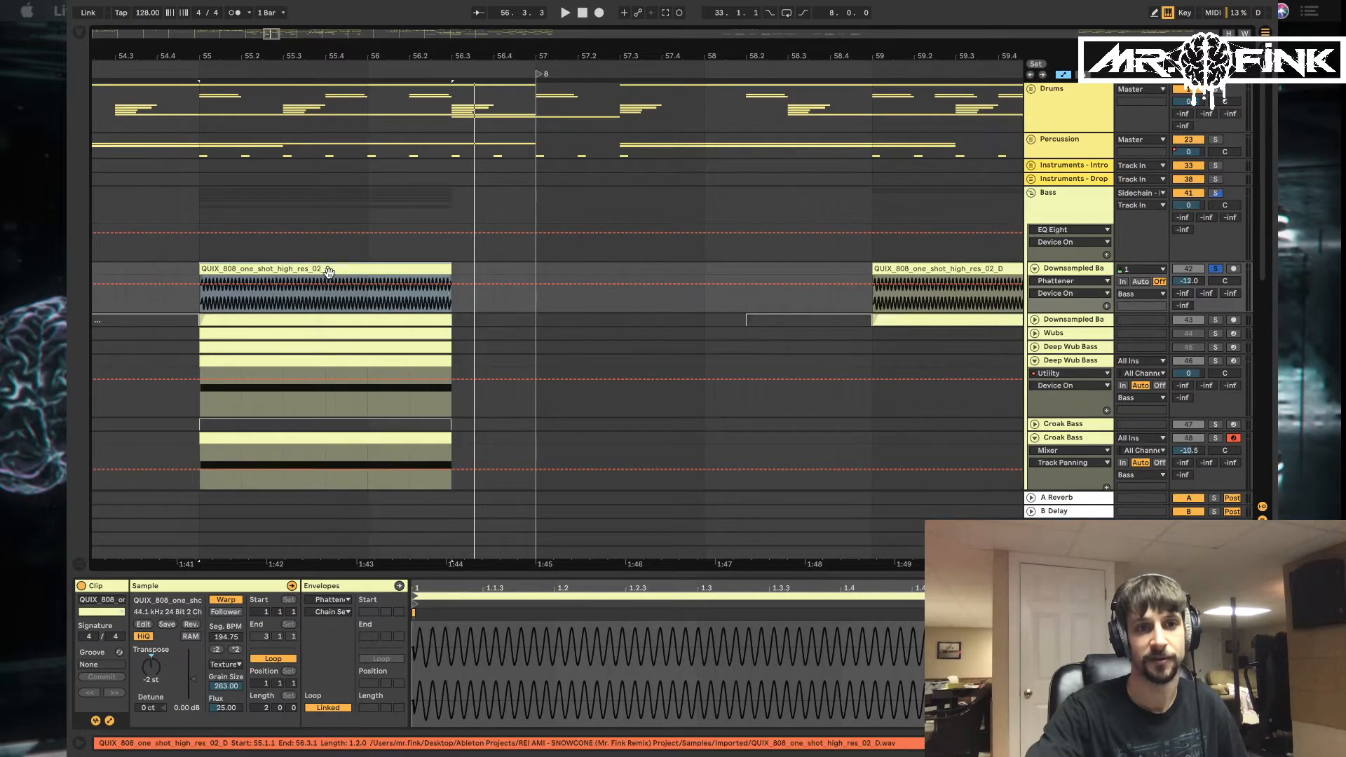
scroll(345, 269, left, 5)
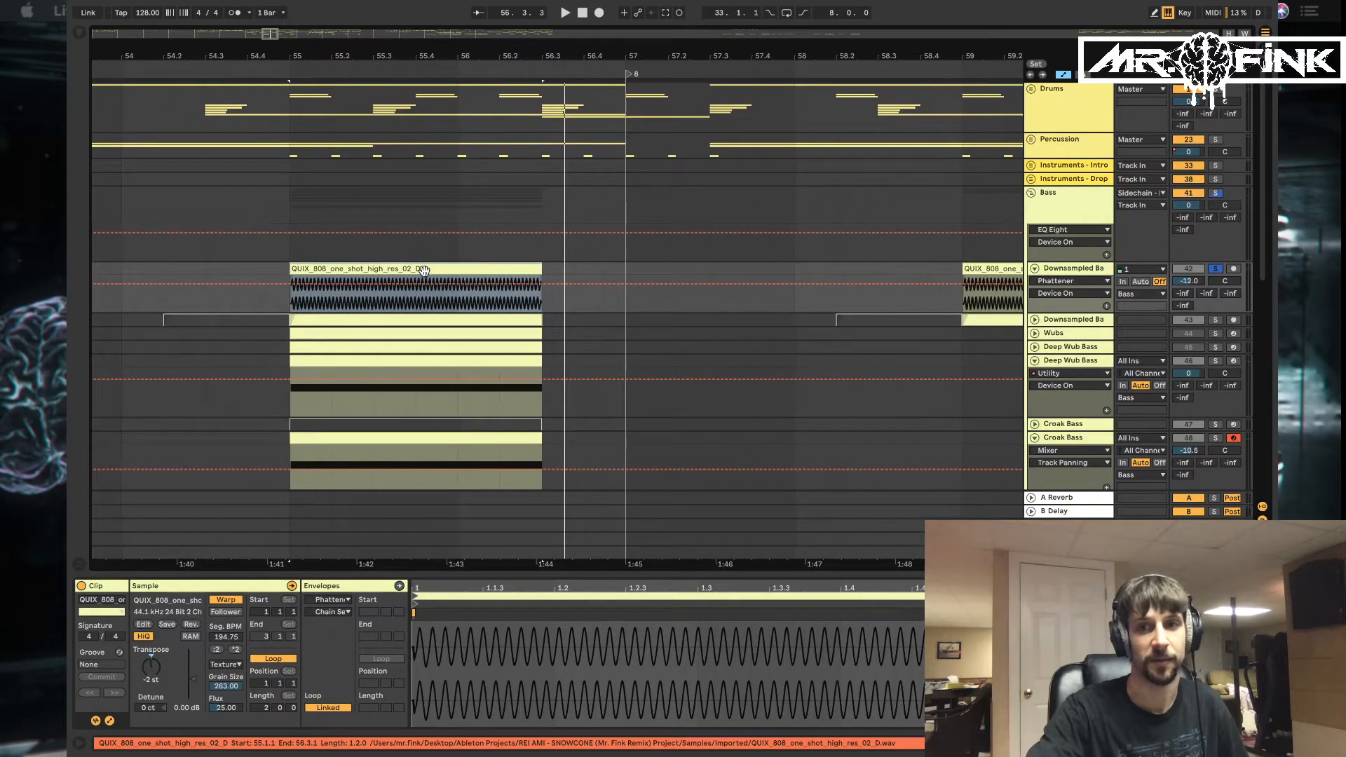
scroll(424, 270, right, 5)
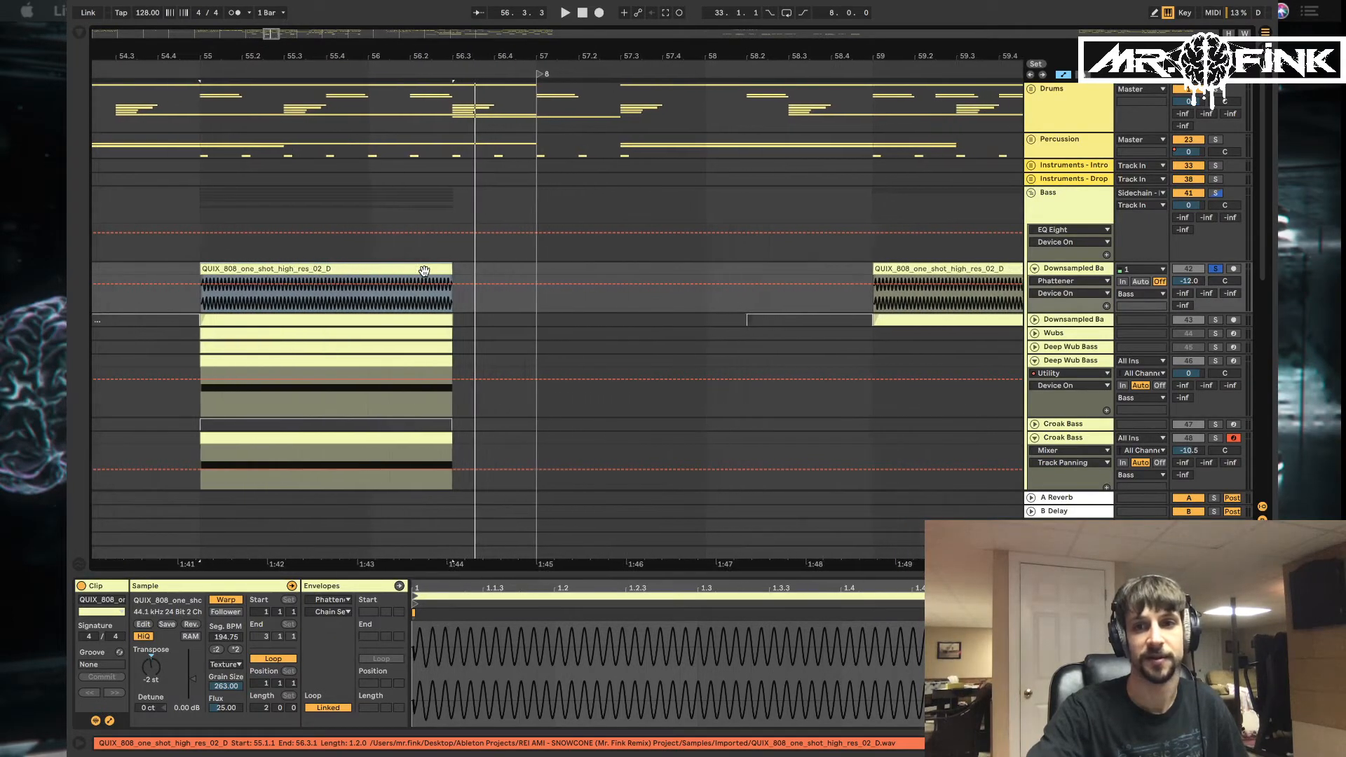
key(space)
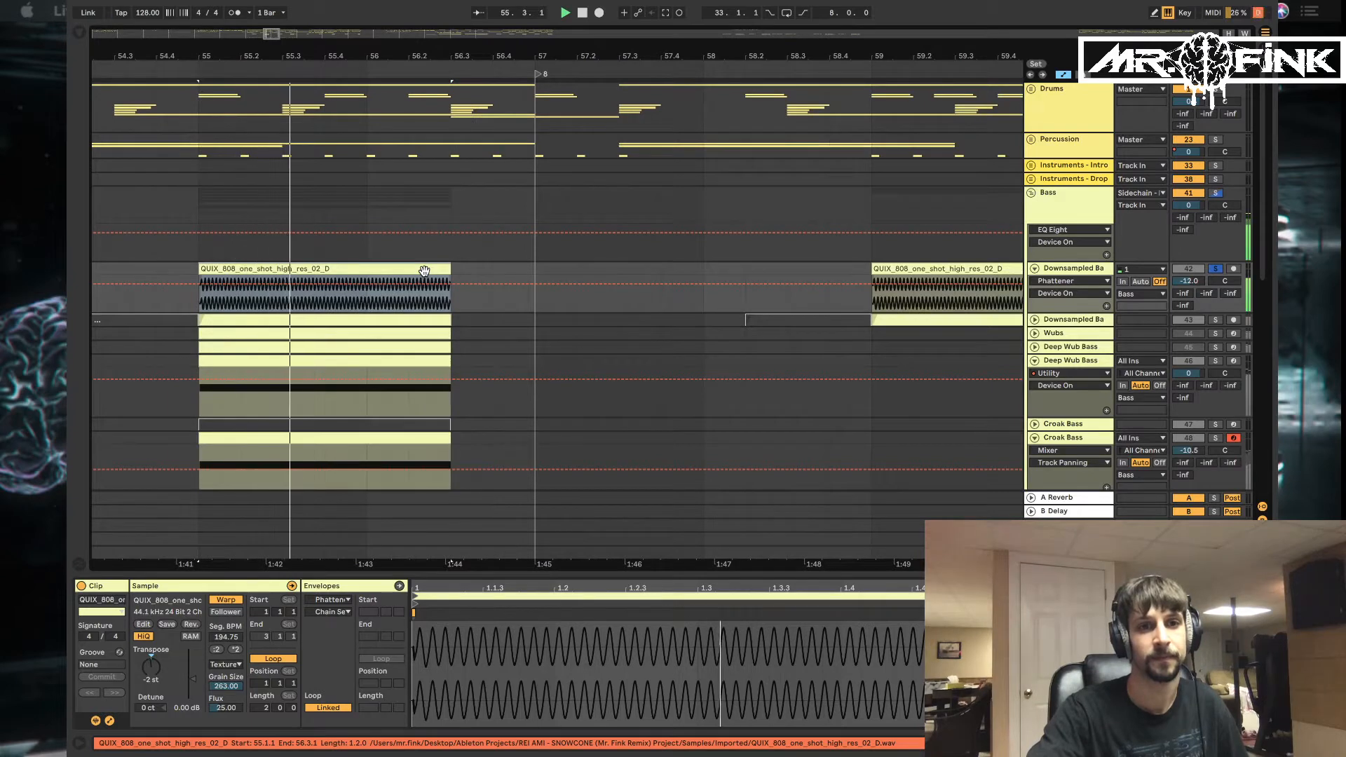
scroll(424, 270, left, 4)
scroll(424, 270, left, 2)
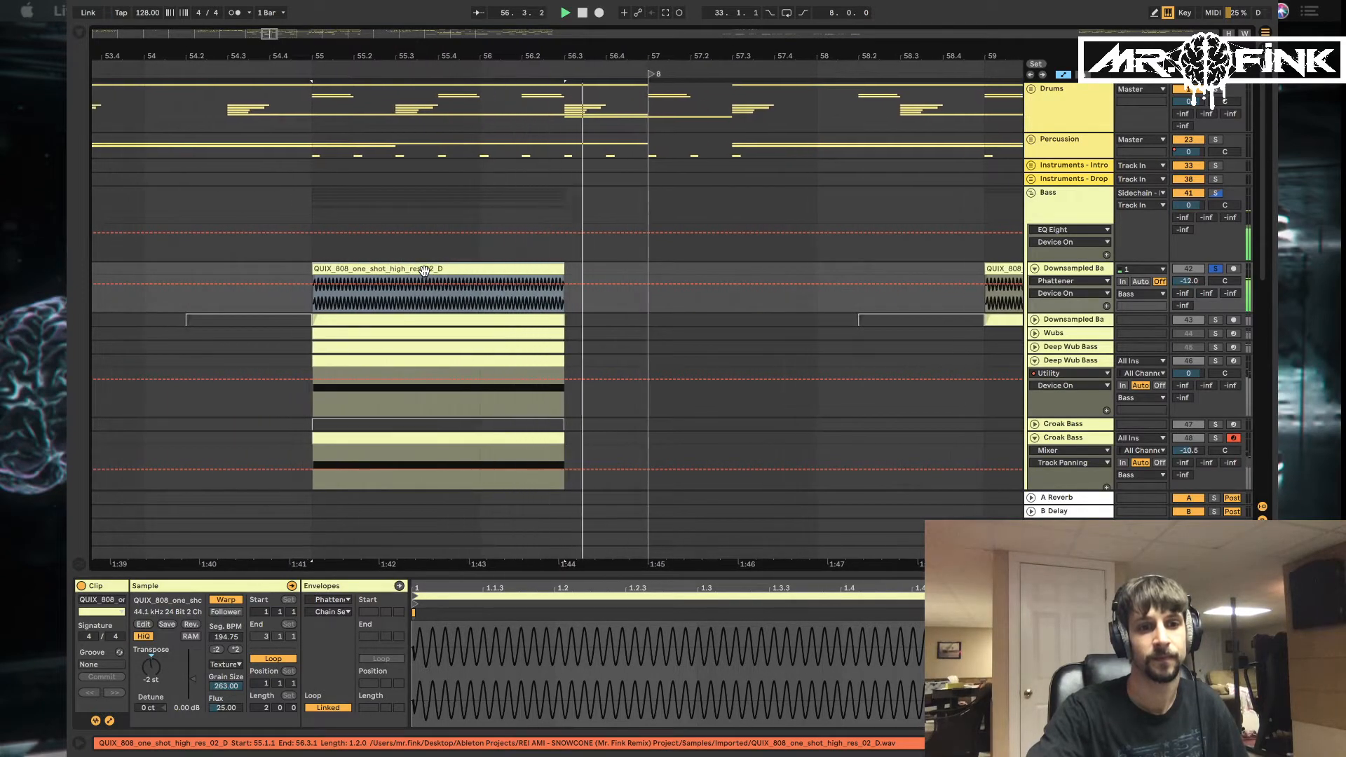
Check the 808 clip's warp mode options, and show the Phattener effect rack on the Downsampled Bass Low track
click(224, 665)
click(237, 667)
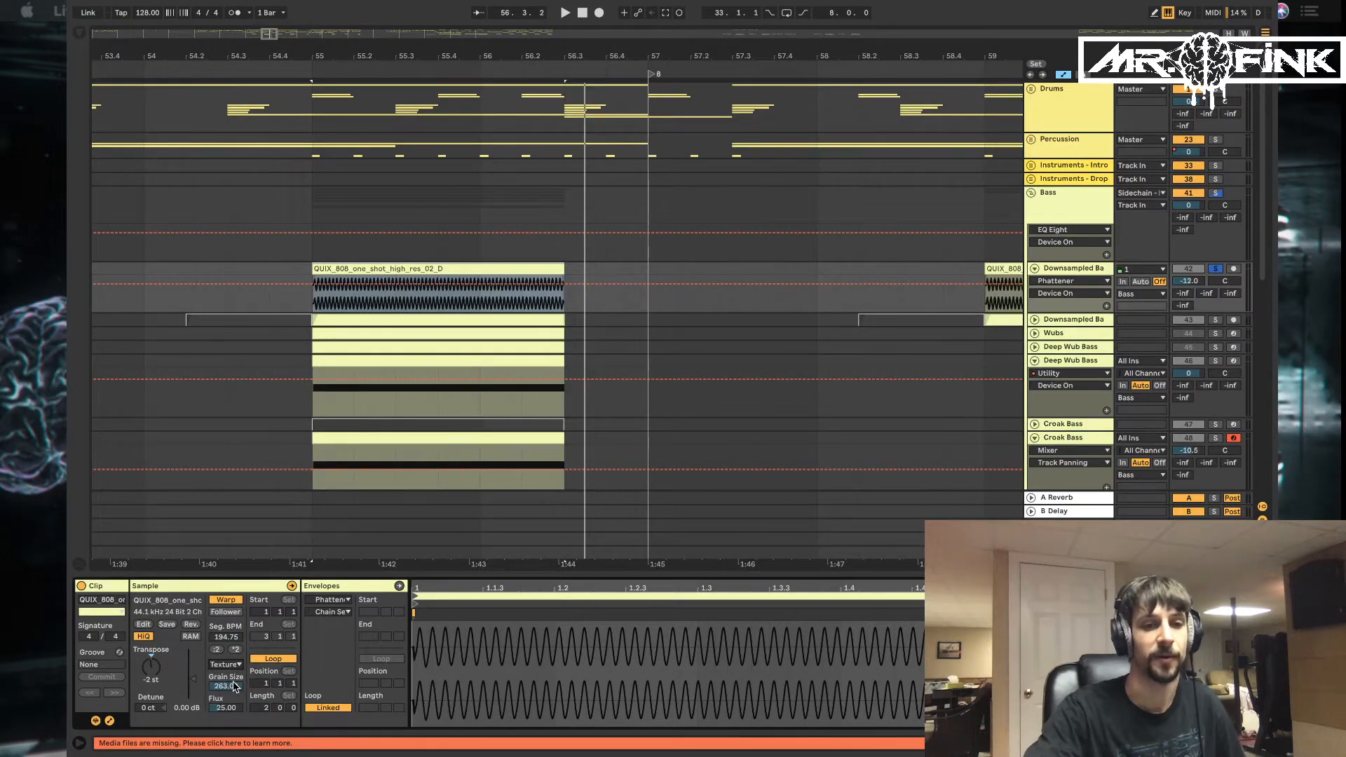
double_click(1089, 271)
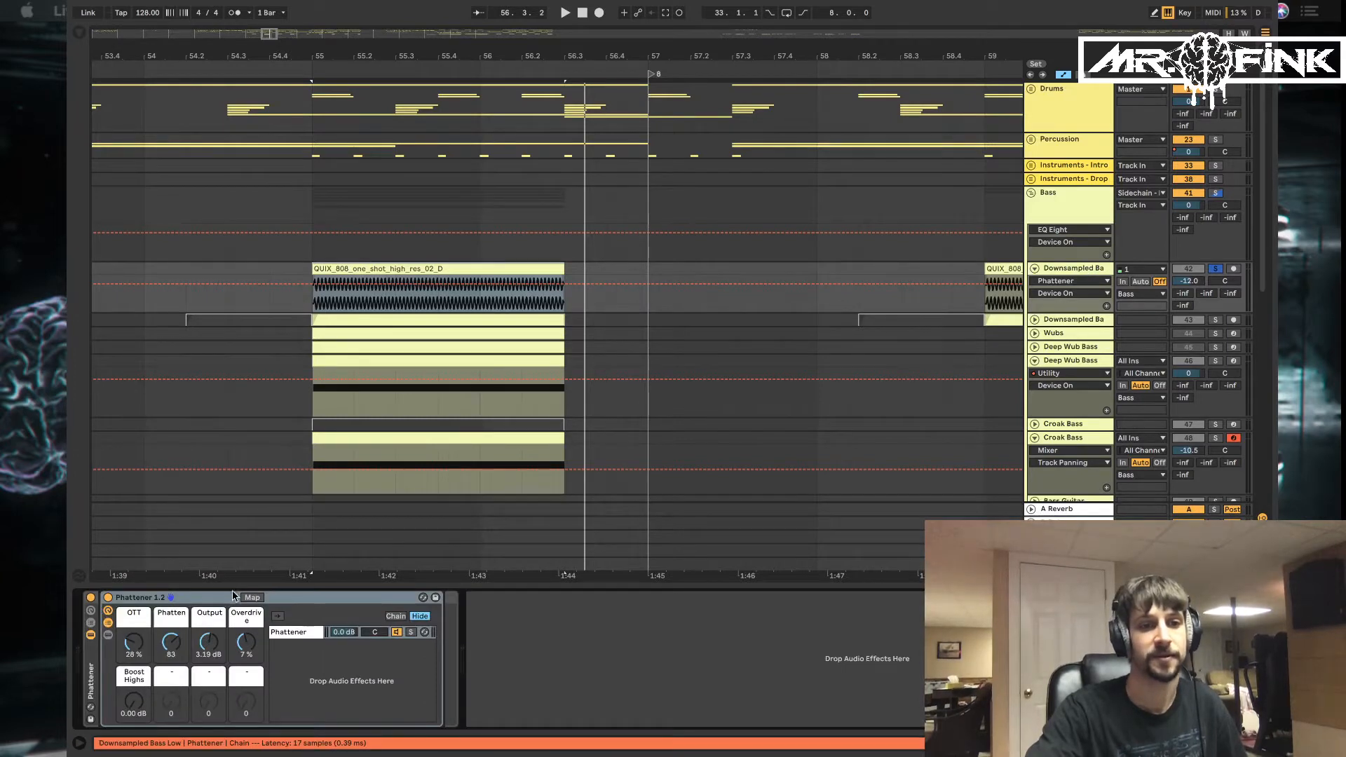
click(92, 685)
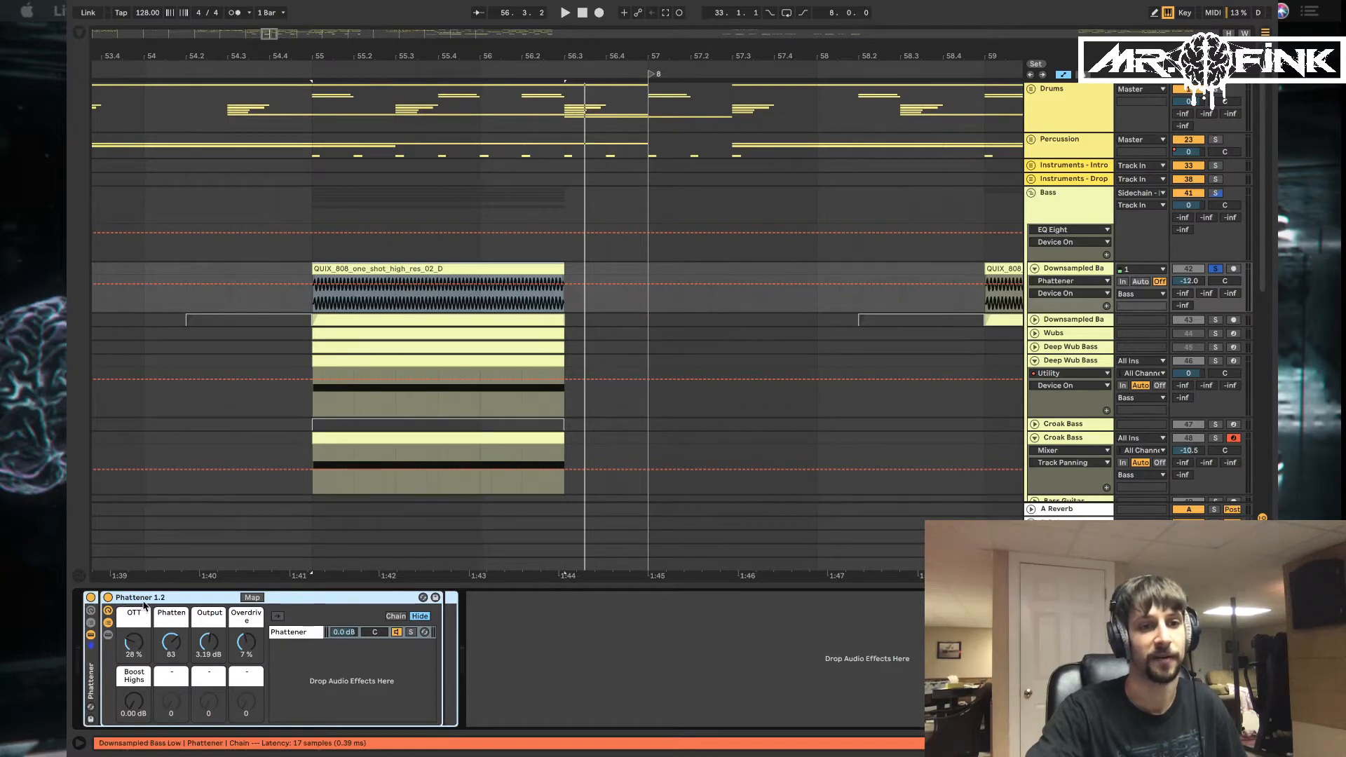
Play the 808 clip with the Phattener rack switched on and off to compare the sound
key(space)
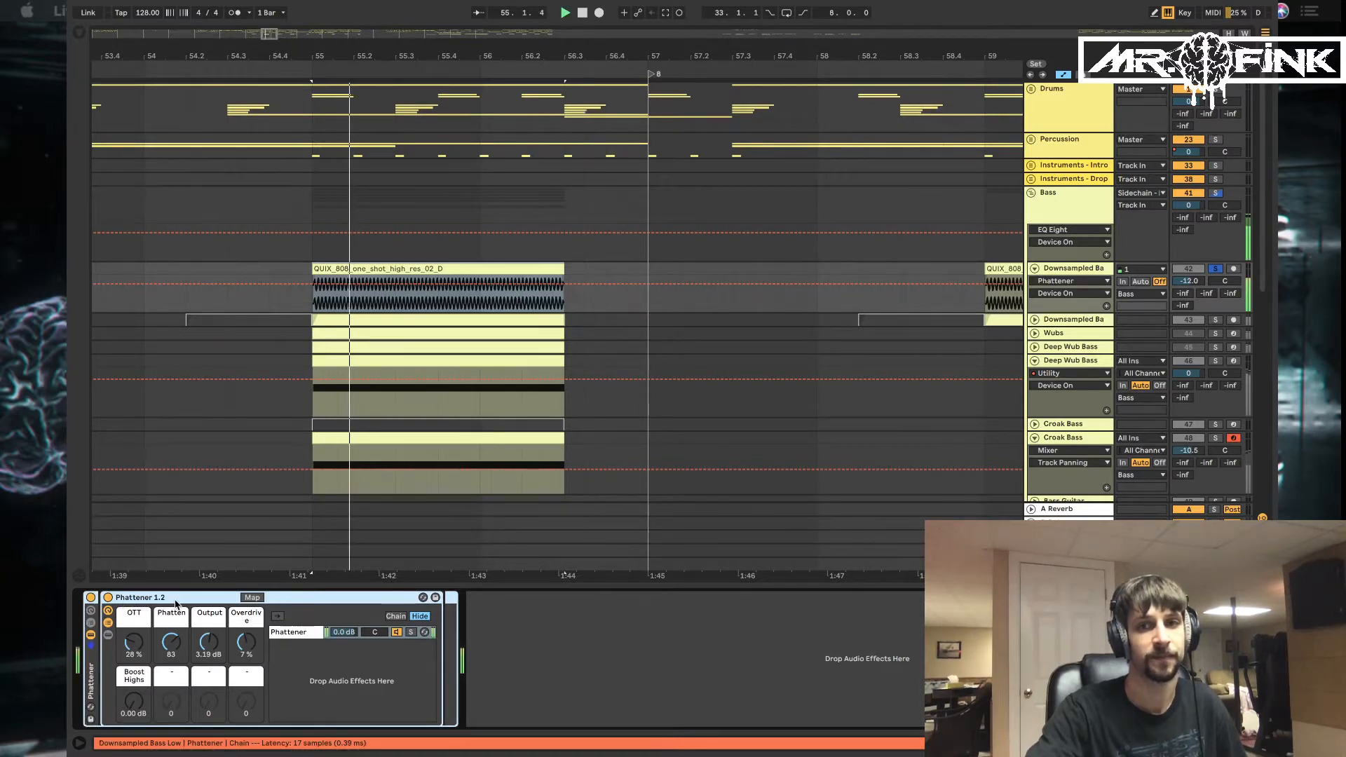
click(91, 597)
key(space)
key(space)
click(90, 597)
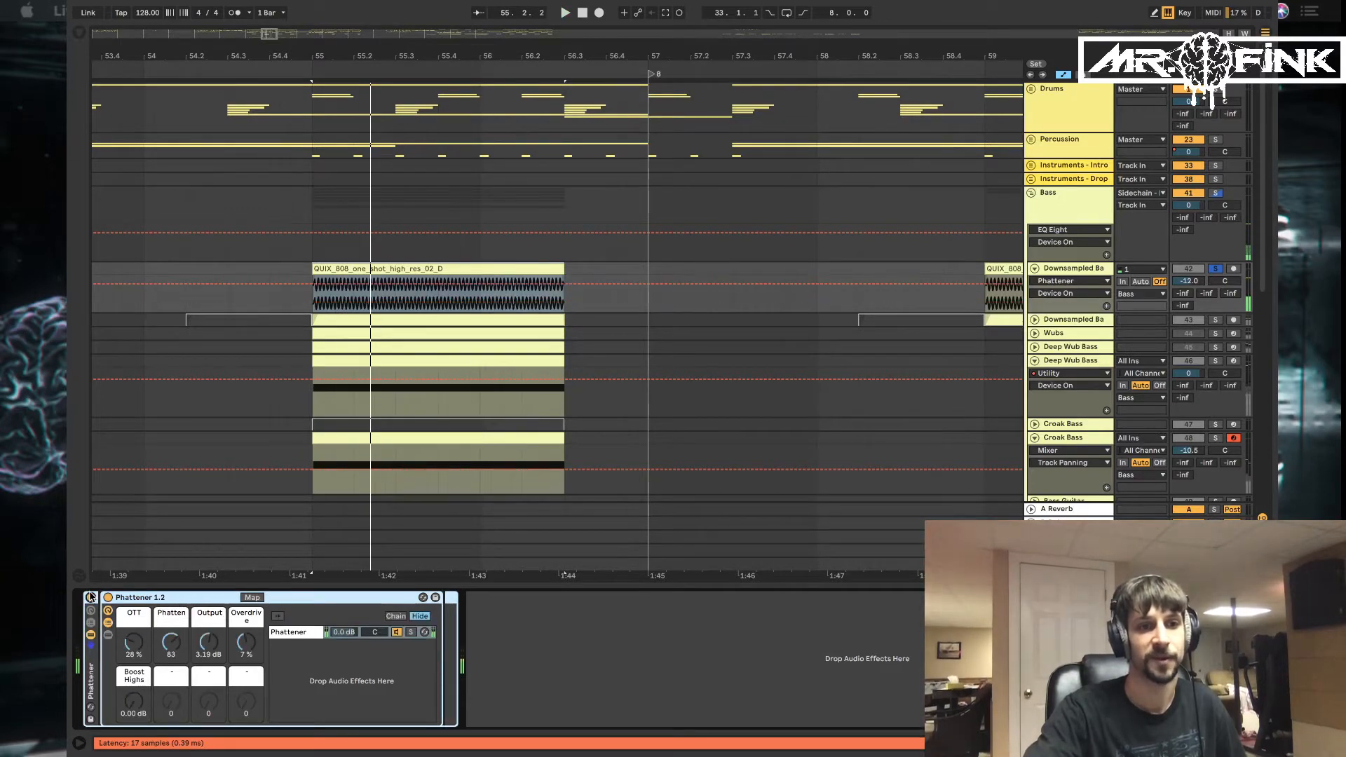
key(space)
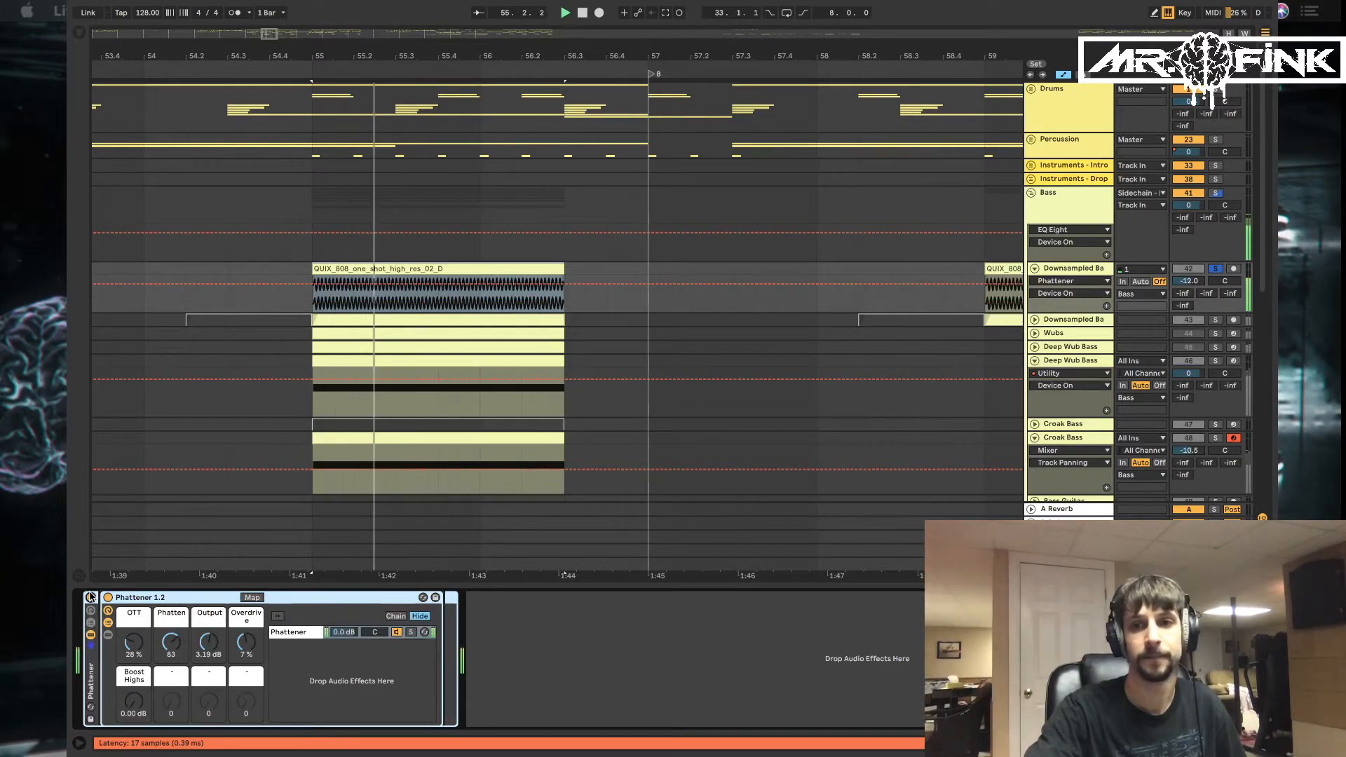
key(space)
Solo the lower Deep Wub Bass track and play its layer from bar 55
scroll(586, 258, down, 5)
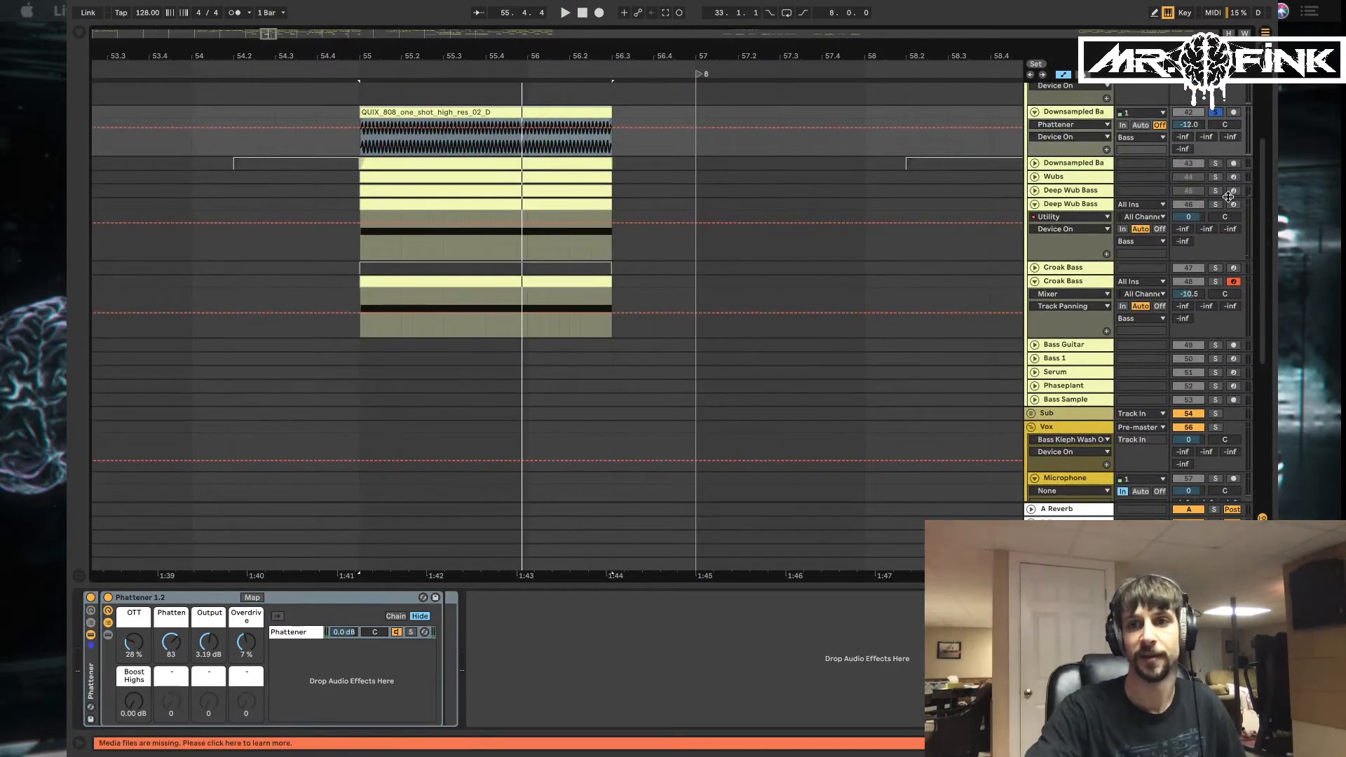
click(1216, 205)
key(space)
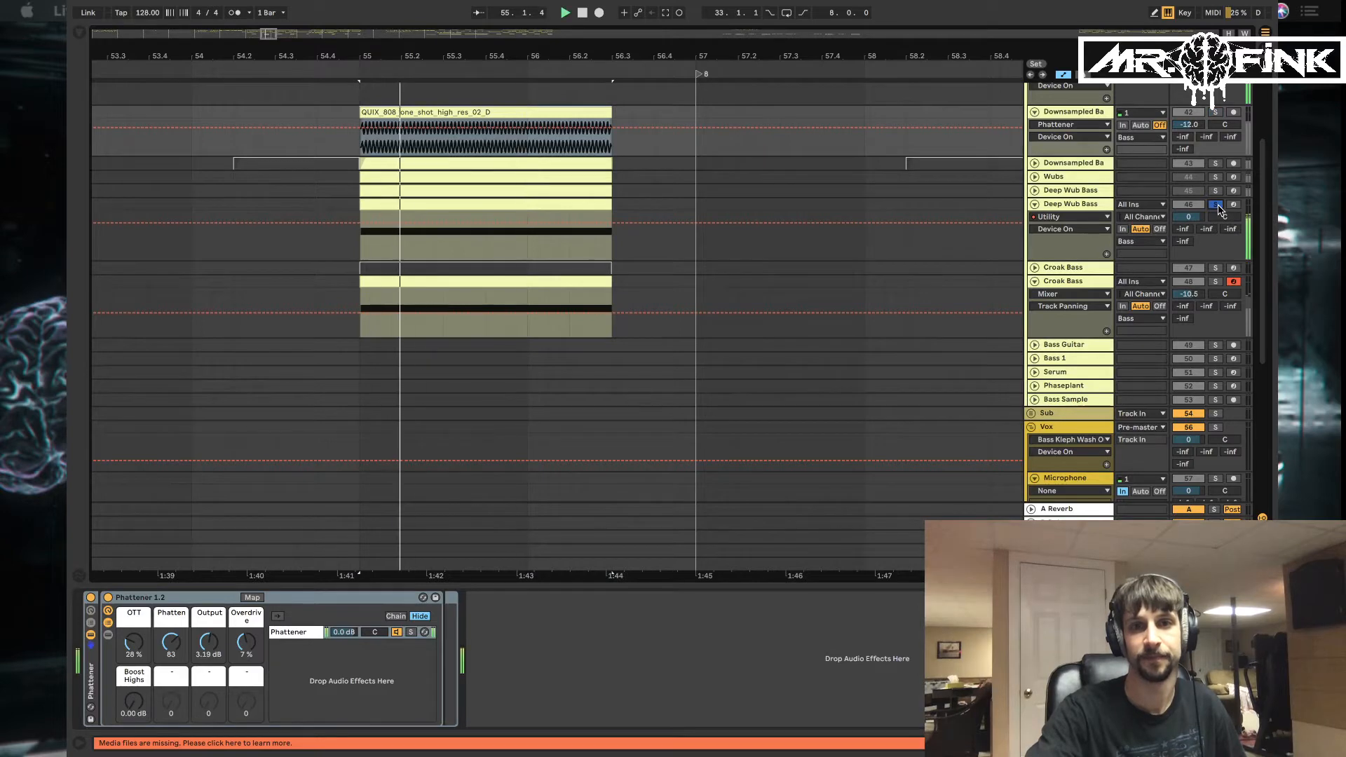
key(space)
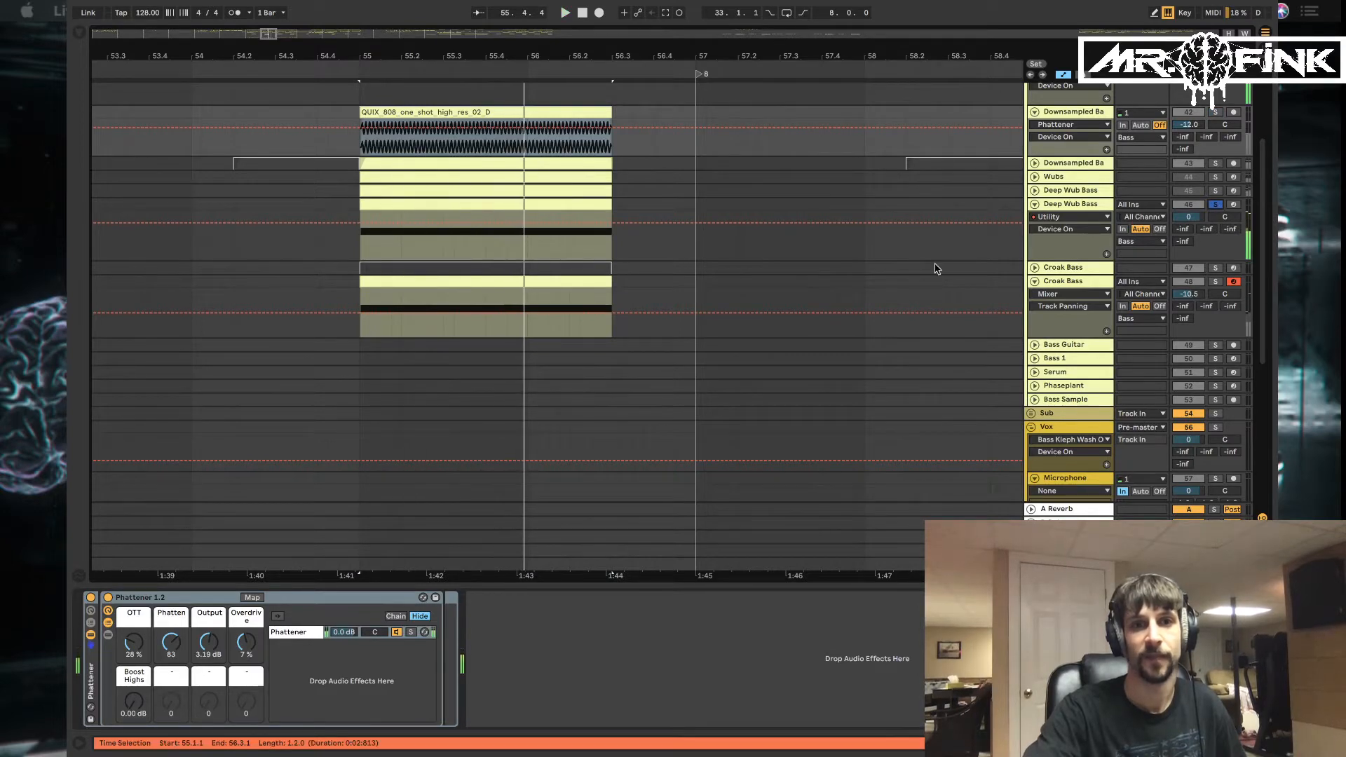
Solo the Croak Bass track in place of Deep Wub Bass and play it from bar 55
scroll(934, 264, down, 1)
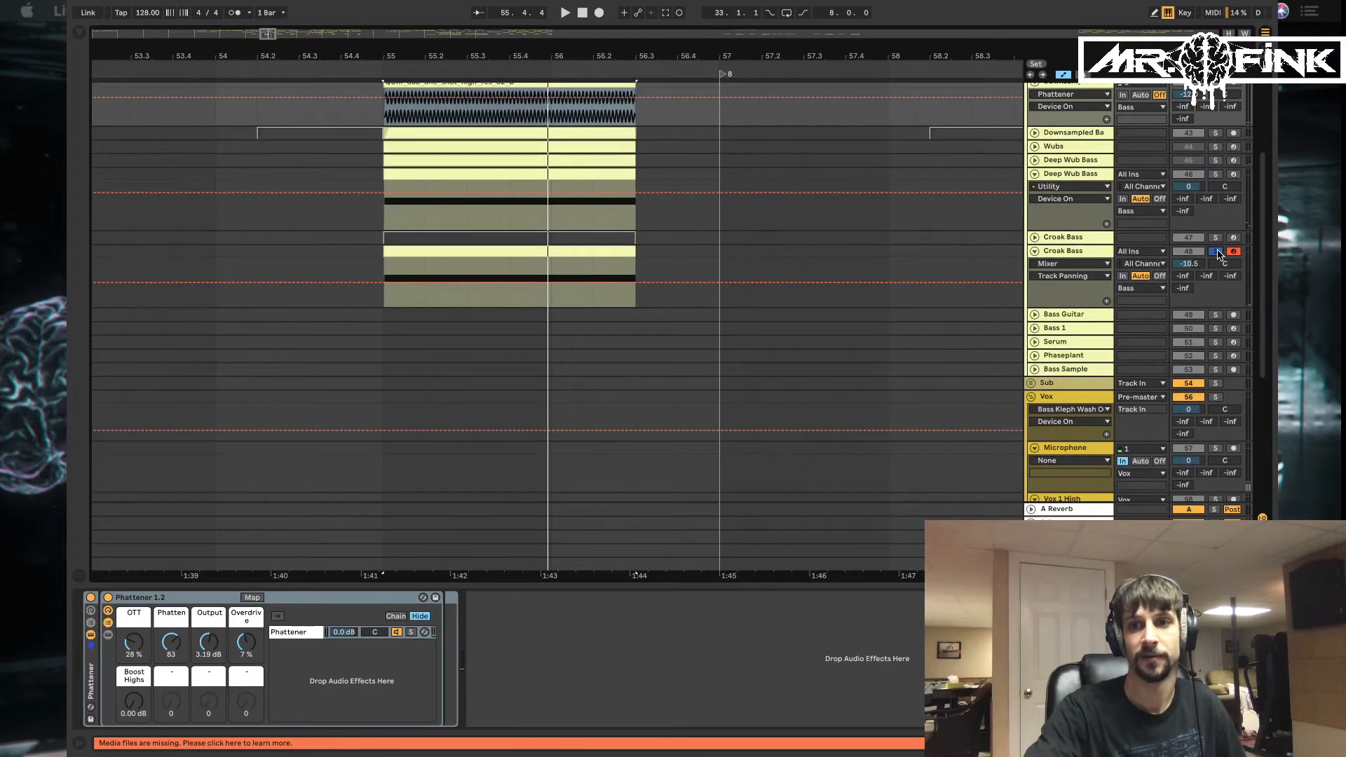
click(1217, 252)
key(space)
scroll(811, 171, down, 1)
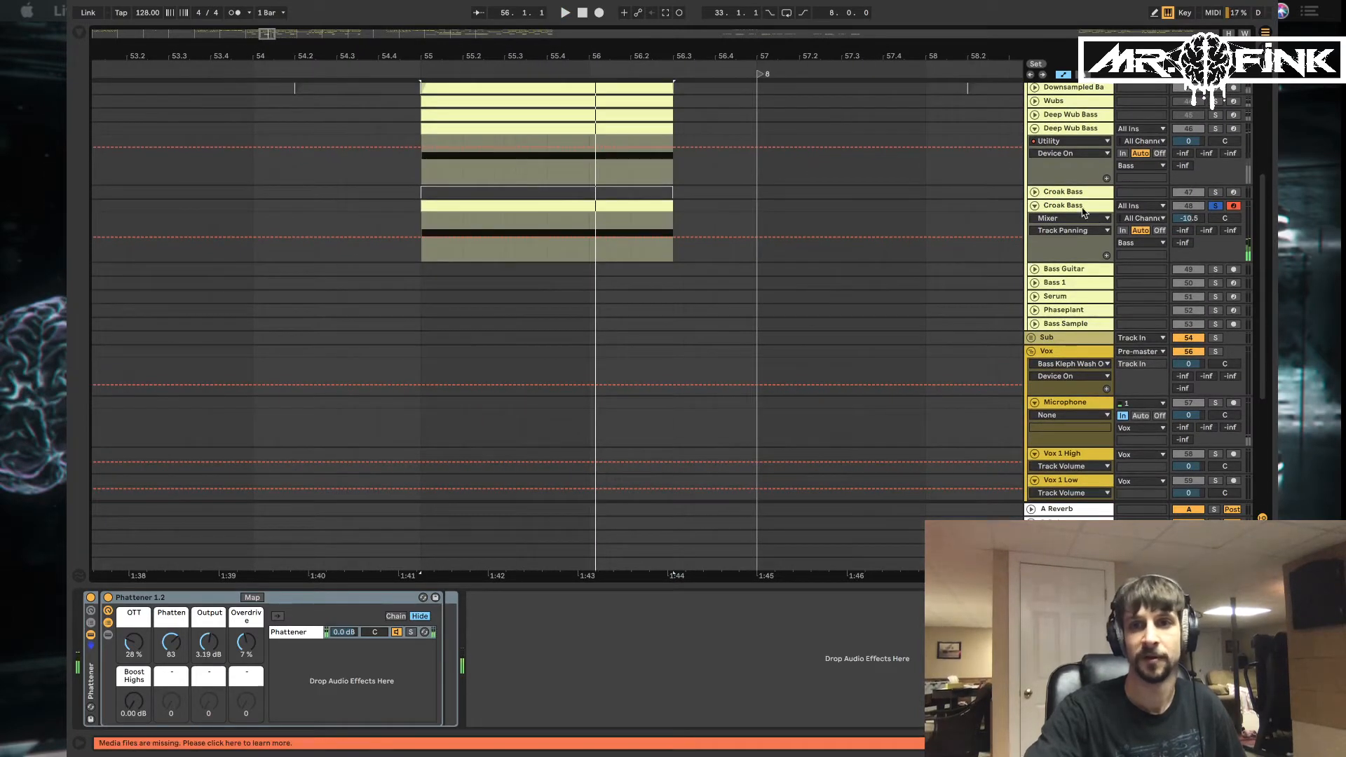
Open the Croak Bass track's Phase Plant synth, and view the Pterodactyl wavetable in the Wavetable Editor before closing the editor
click(1075, 207)
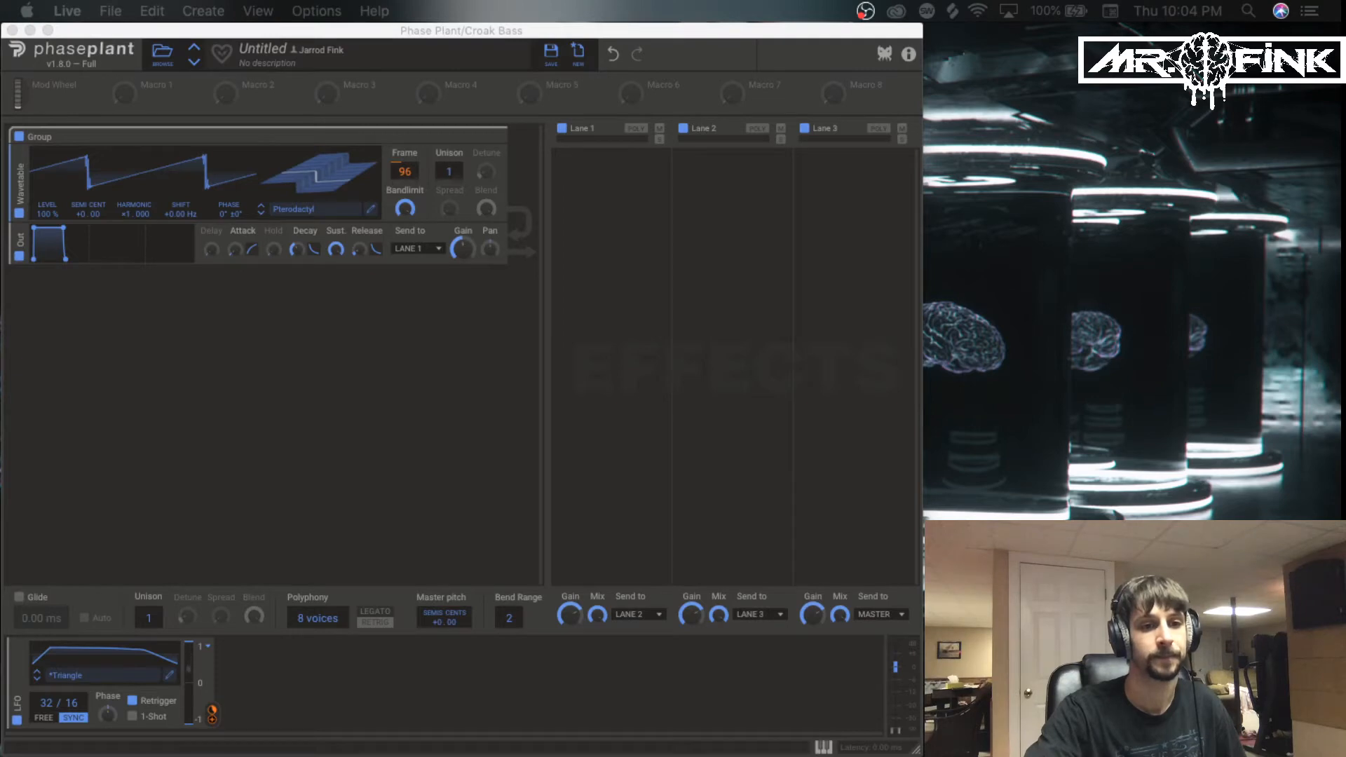
click(284, 455)
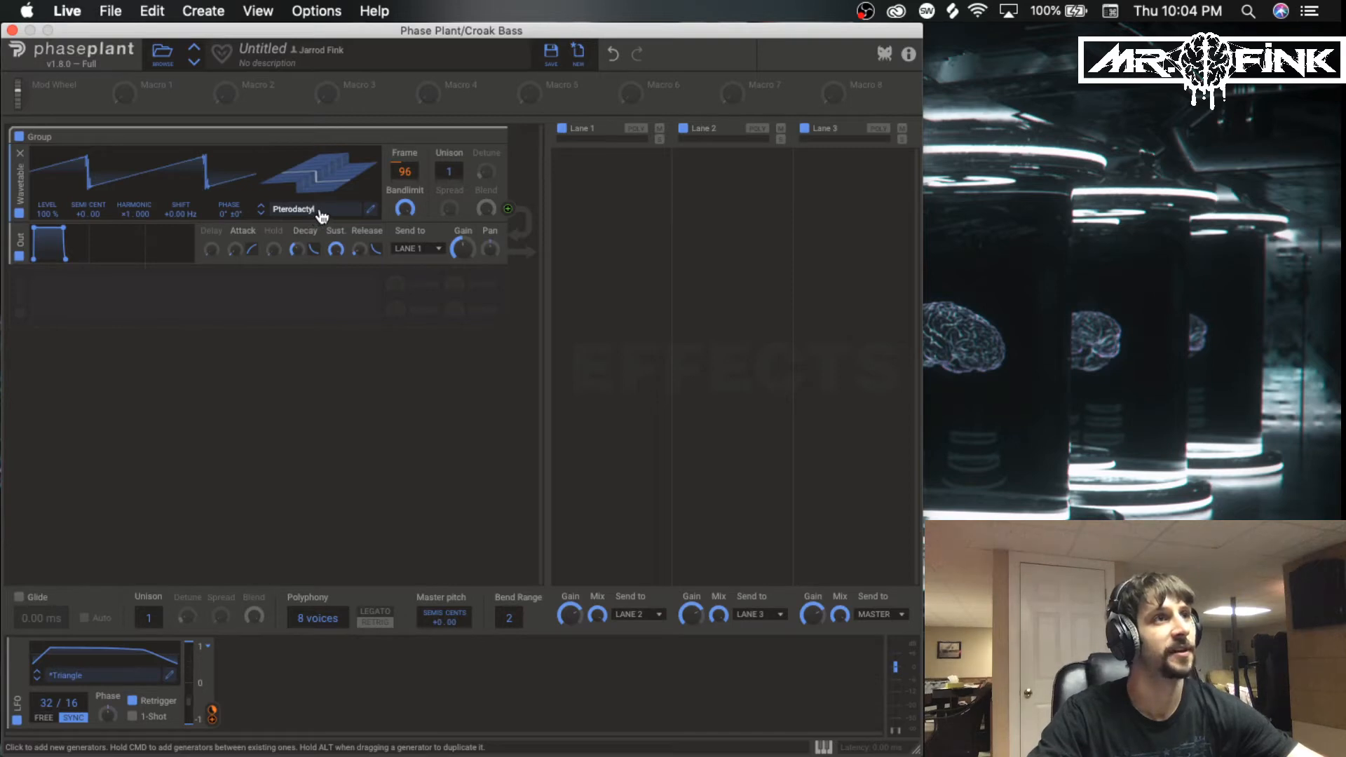
click(372, 210)
mouse_move(632, 75)
mouse_down()
mouse_move(675, 9)
mouse_move(616, 75)
mouse_up()
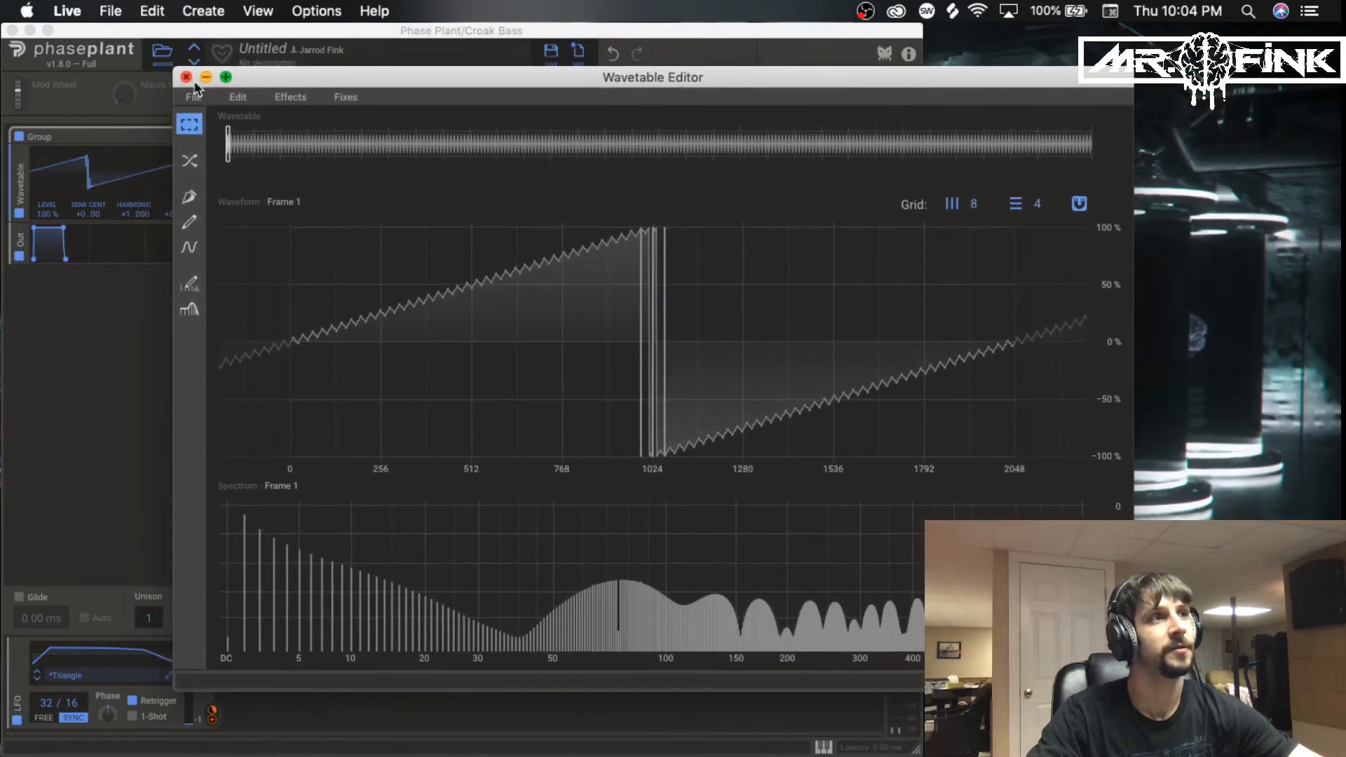
click(186, 77)
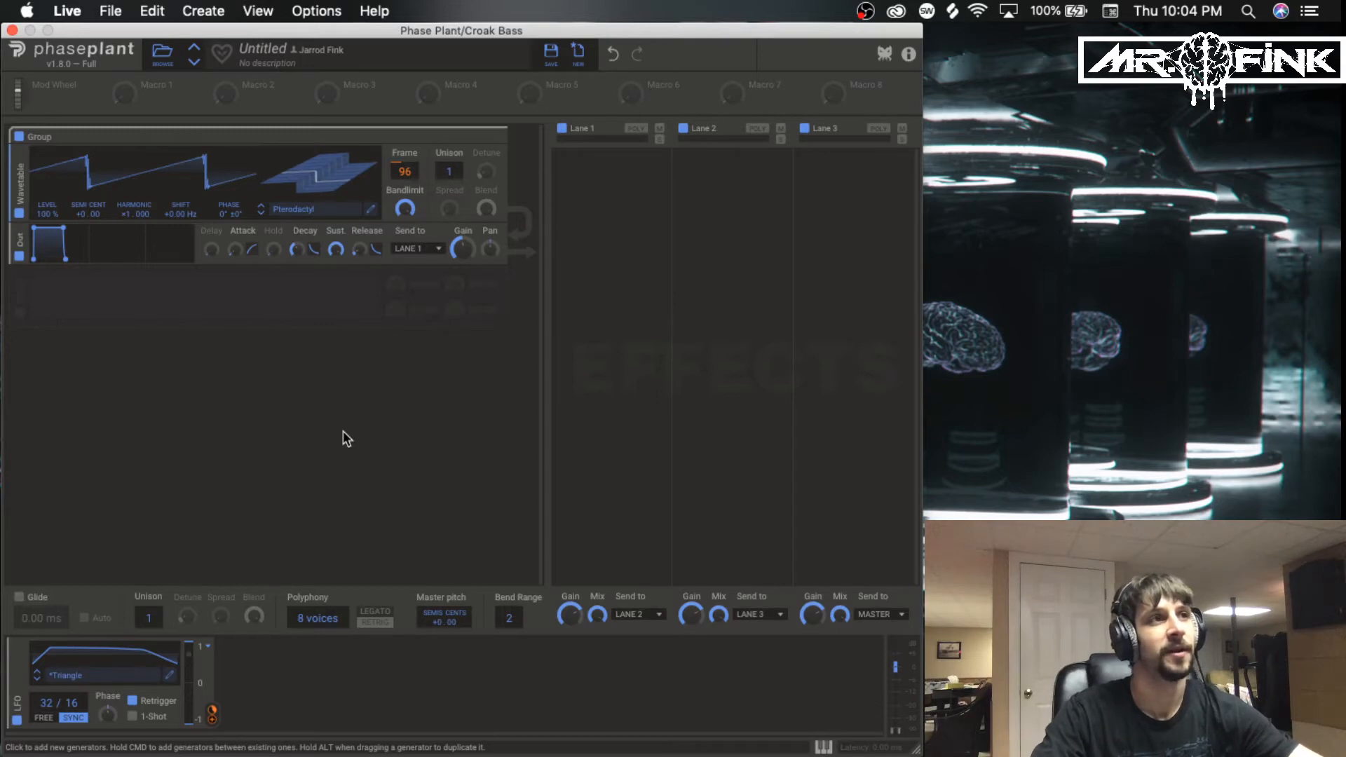
Load the Bitcrushed Saw wavetable from the factory Saws folder, and replace it with Downsampled Saw
click(322, 209)
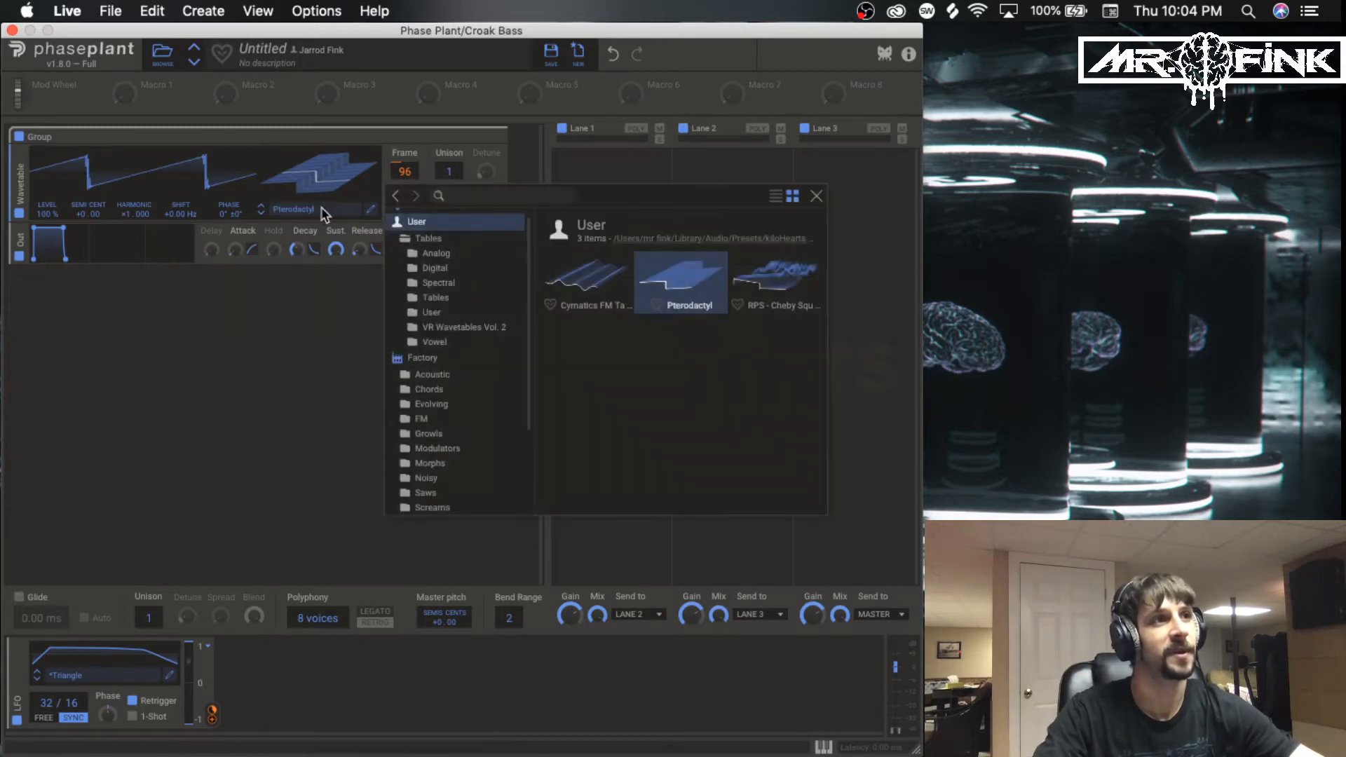
click(429, 492)
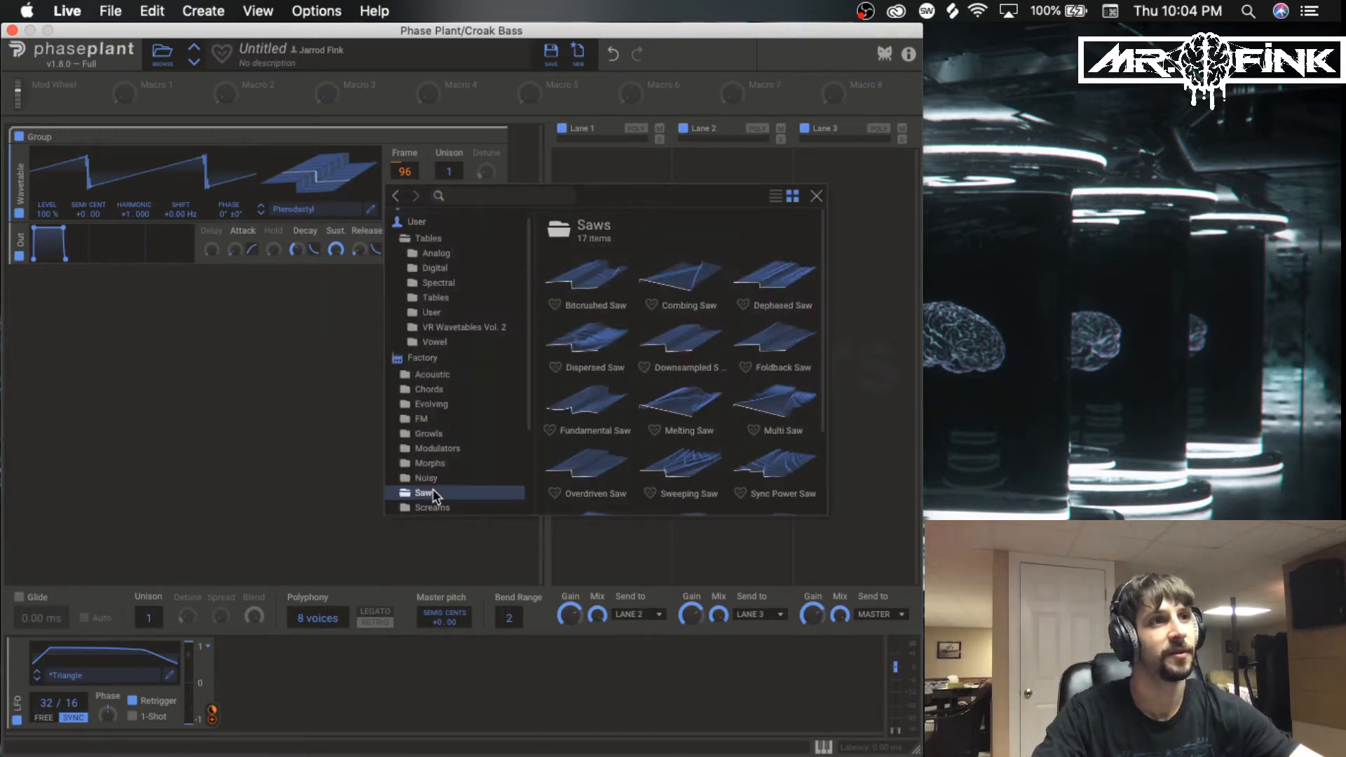
scroll(639, 297, down, 1)
scroll(638, 302, down, 2)
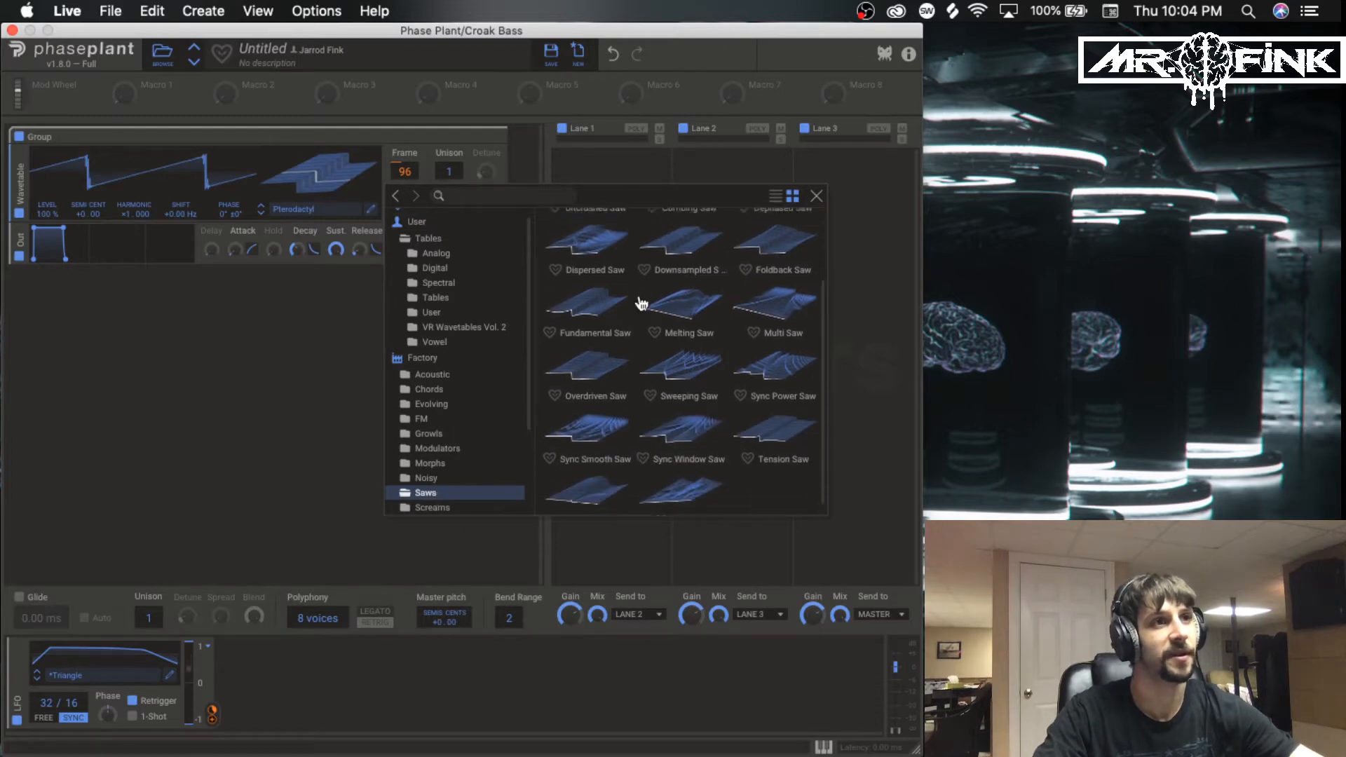
scroll(640, 300, up, 4)
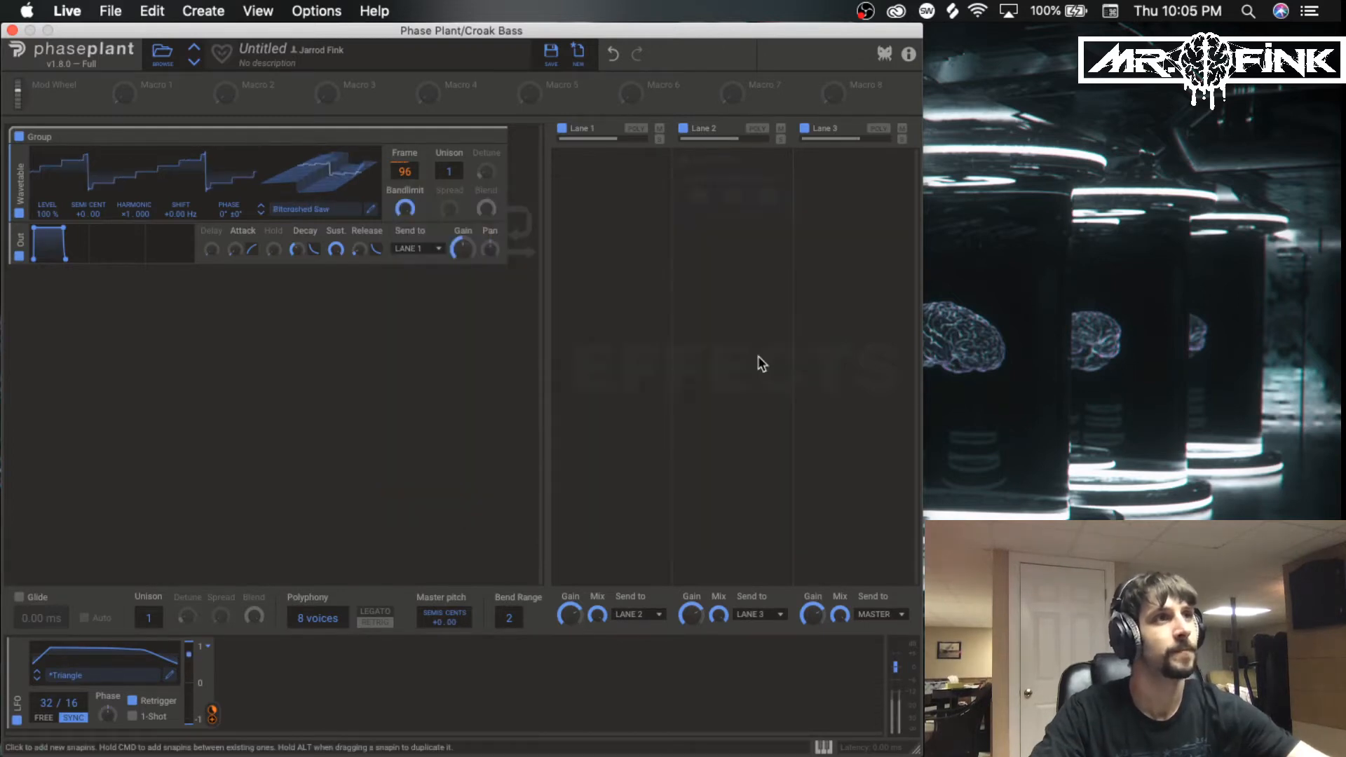
click(336, 210)
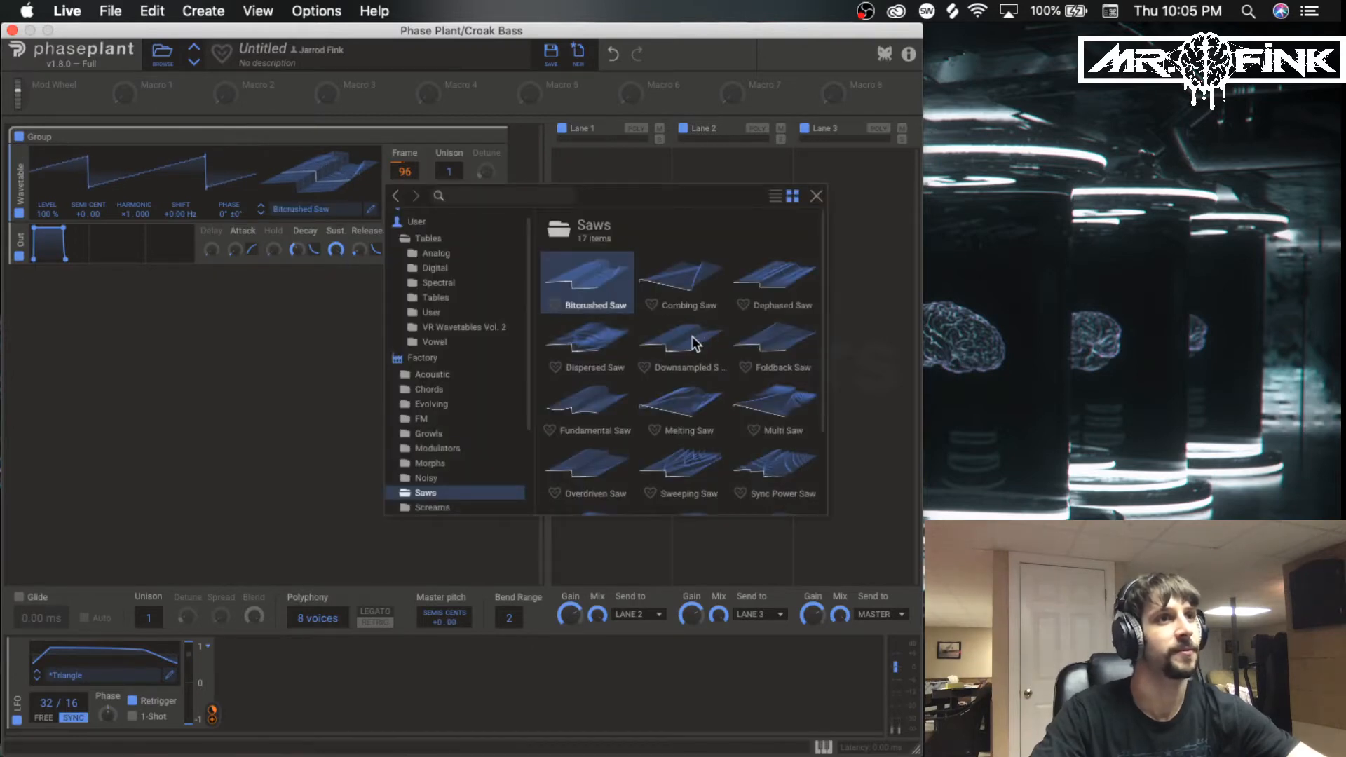
click(694, 343)
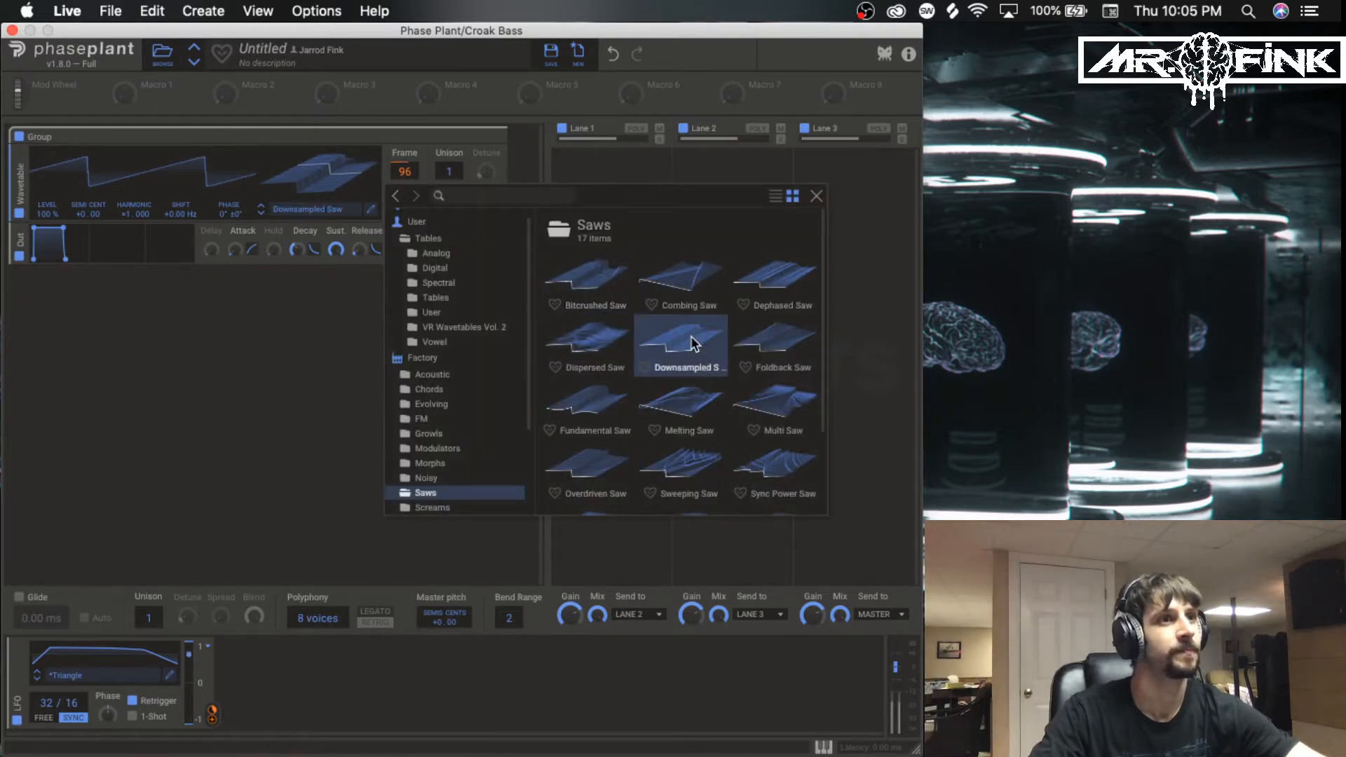
scroll(694, 343, down, 3)
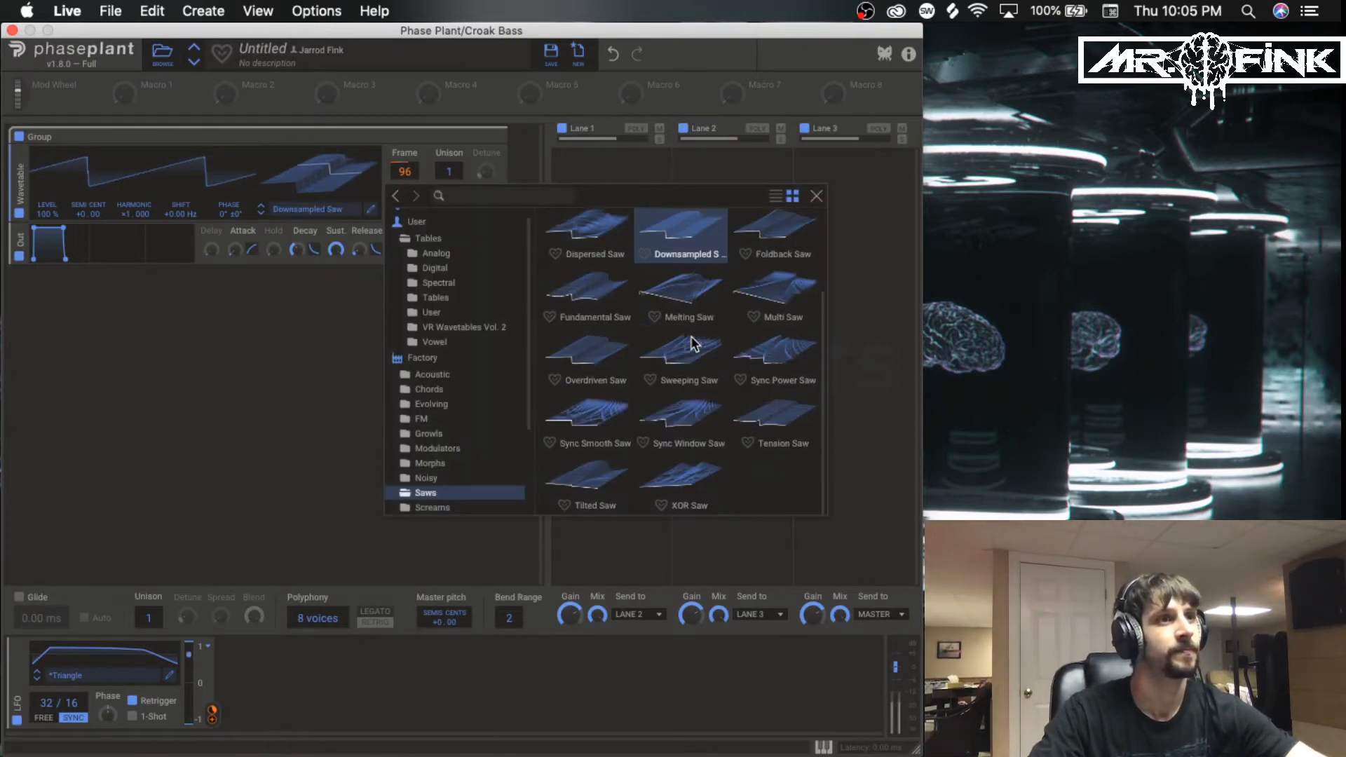
Audition the Overdriven Saw, Combing Saw, Bitcrushed Saw and Downsampled Saw wavetables from the factory Saws folder
click(600, 360)
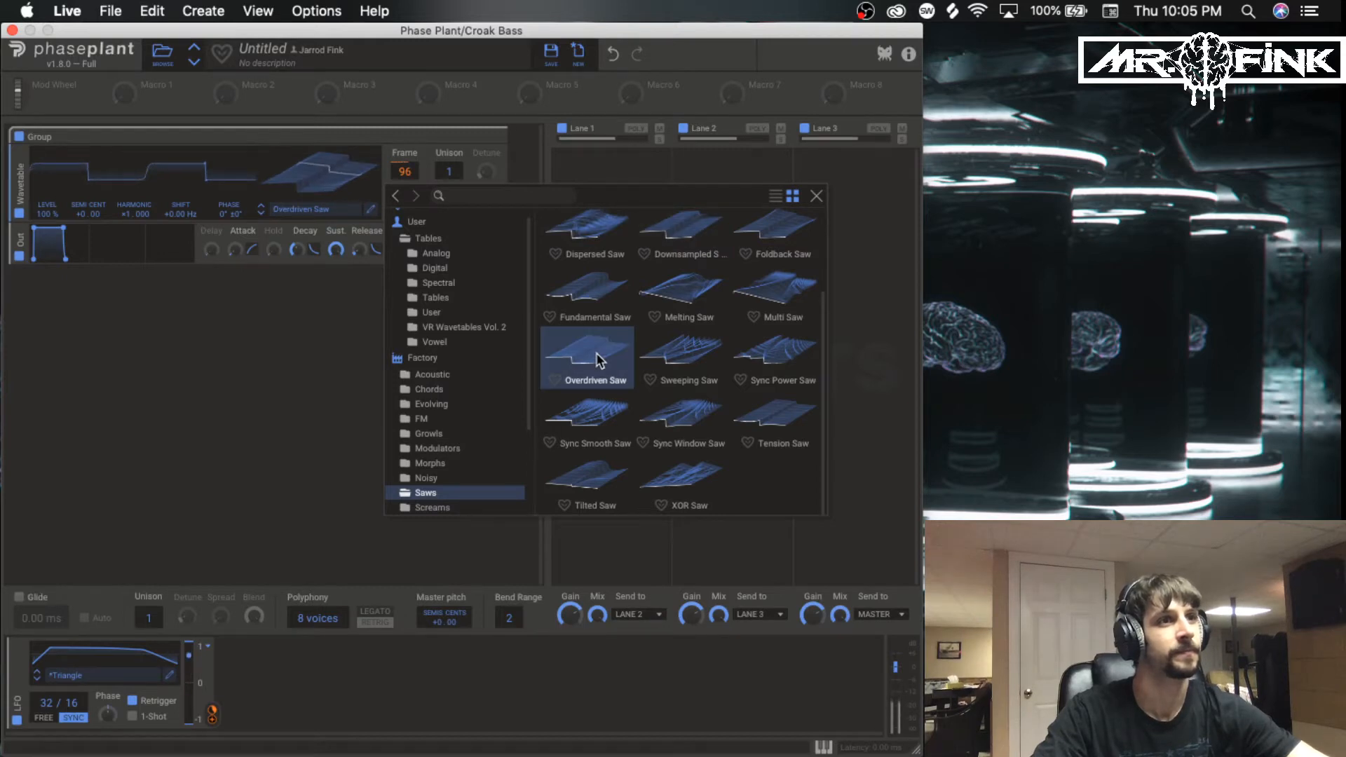
scroll(793, 448, up, 3)
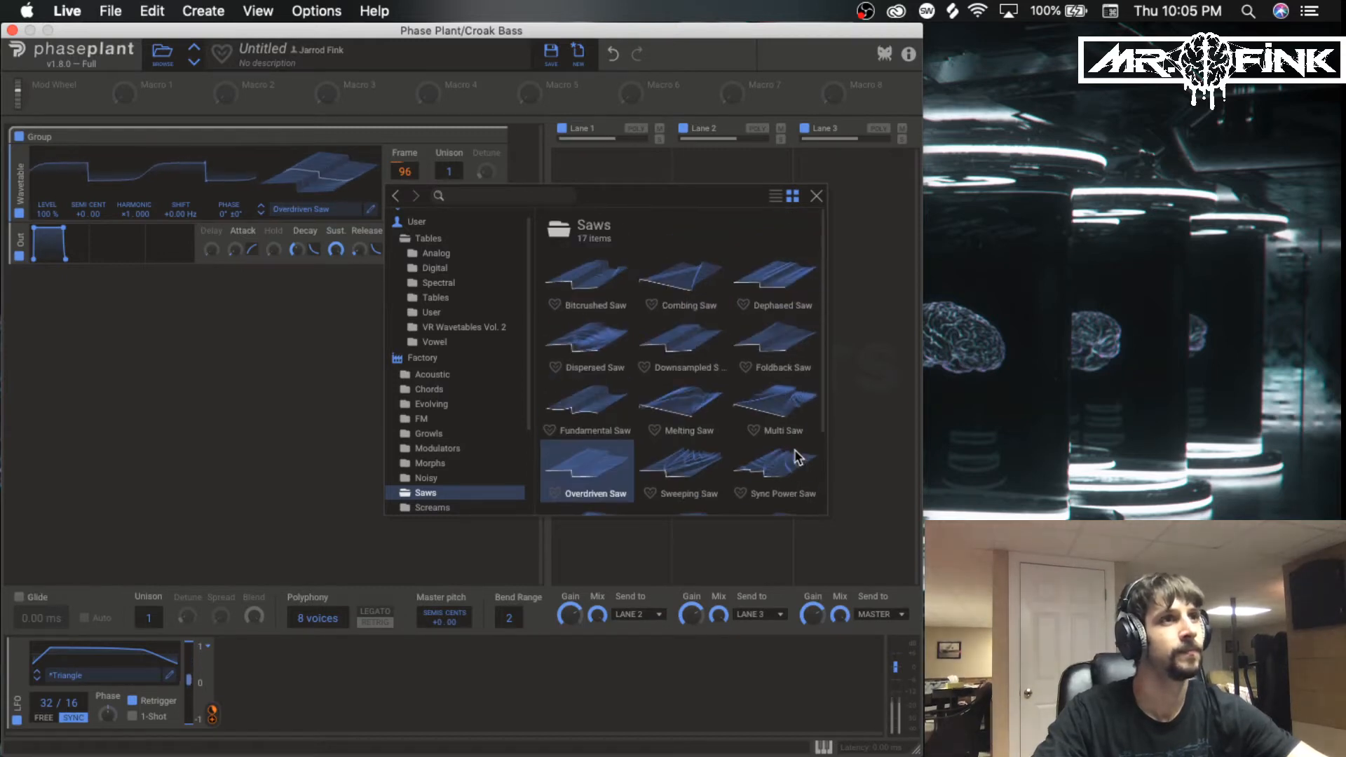
click(667, 277)
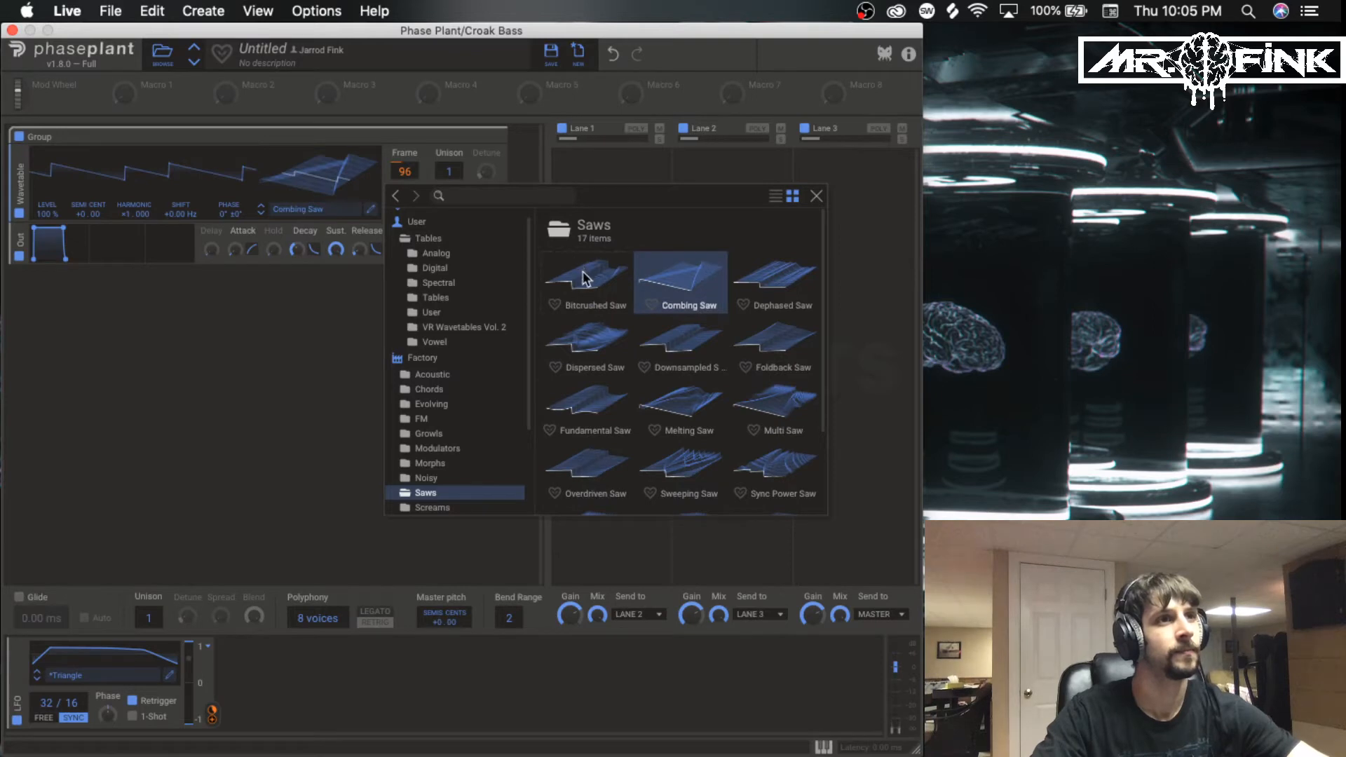
click(599, 277)
click(681, 324)
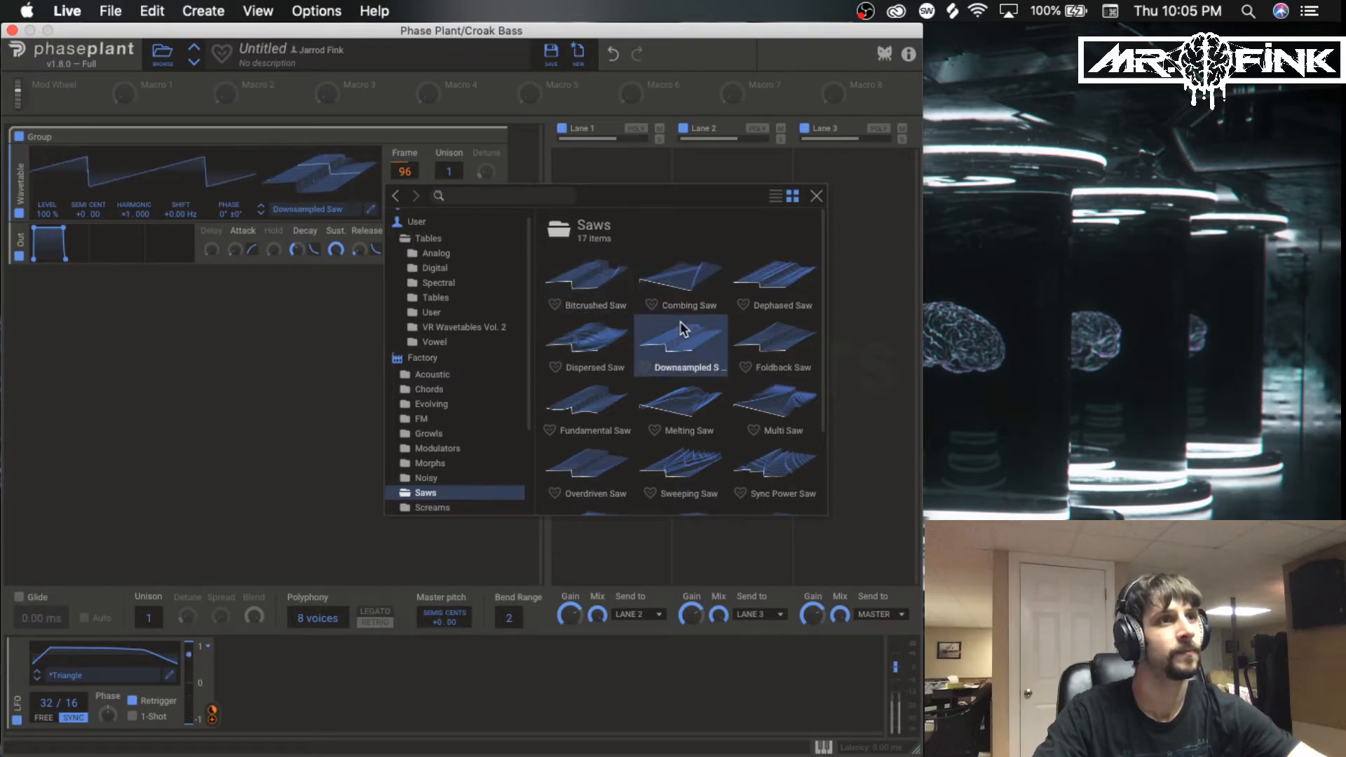
Load the Pterodactyl wavetable from the User folder into the Wavetable oscillator, and check its Frame value
click(417, 225)
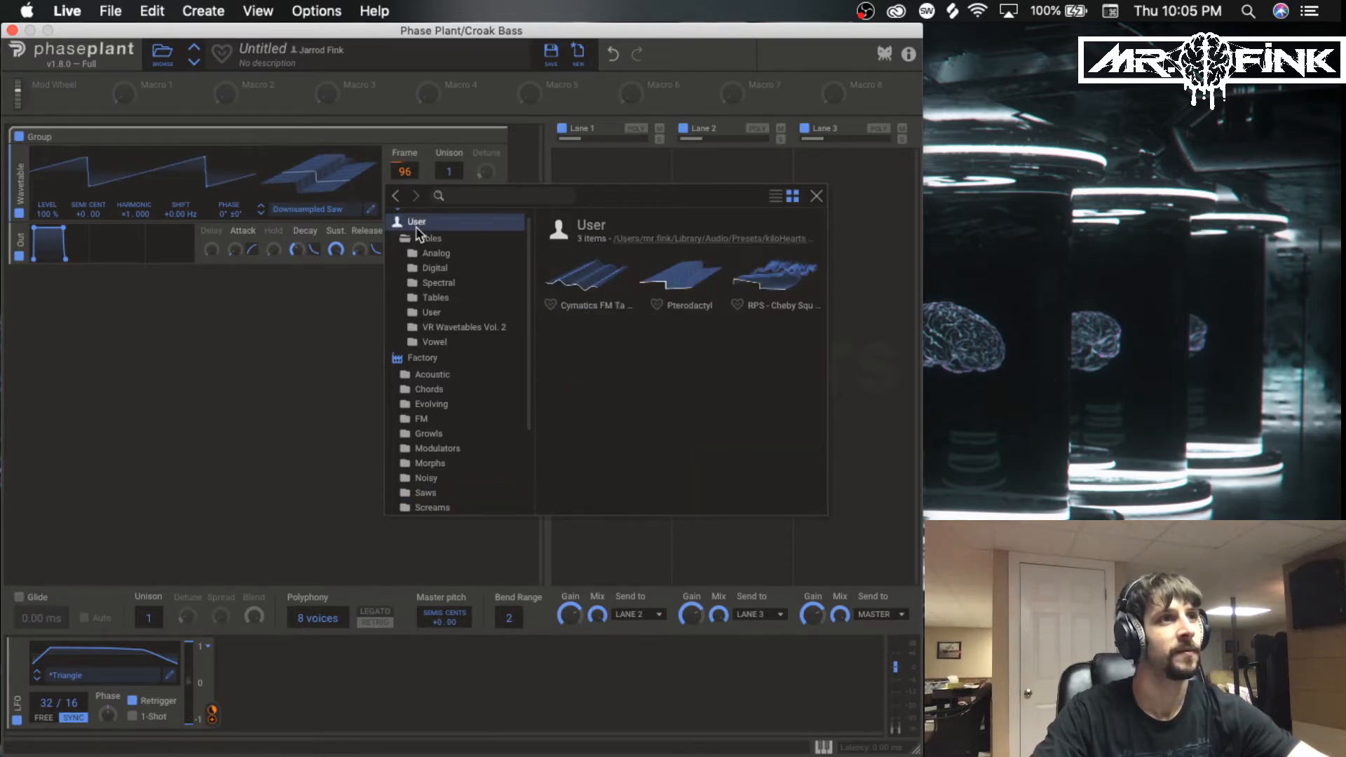
double_click(694, 277)
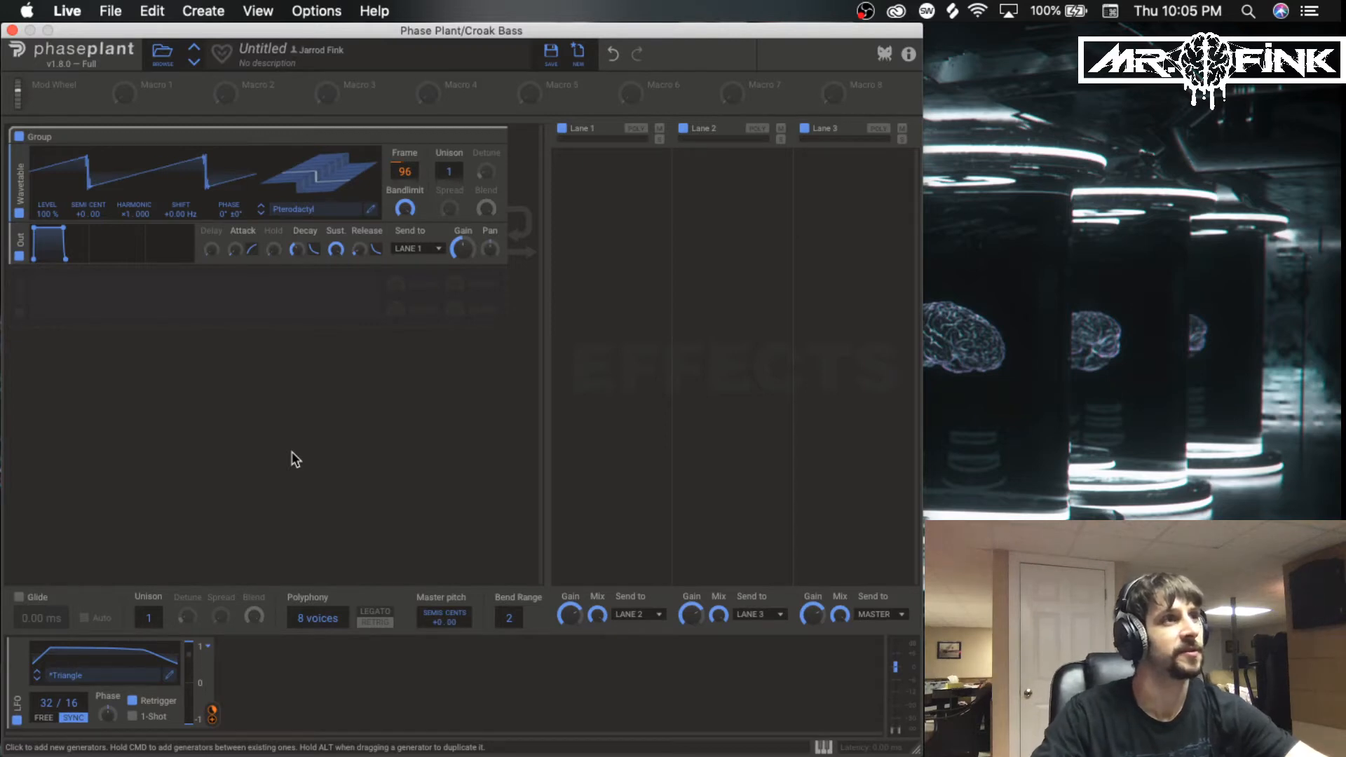
mouse_move(405, 172)
mouse_down()
mouse_move(404, 217)
mouse_move(404, 172)
mouse_up()
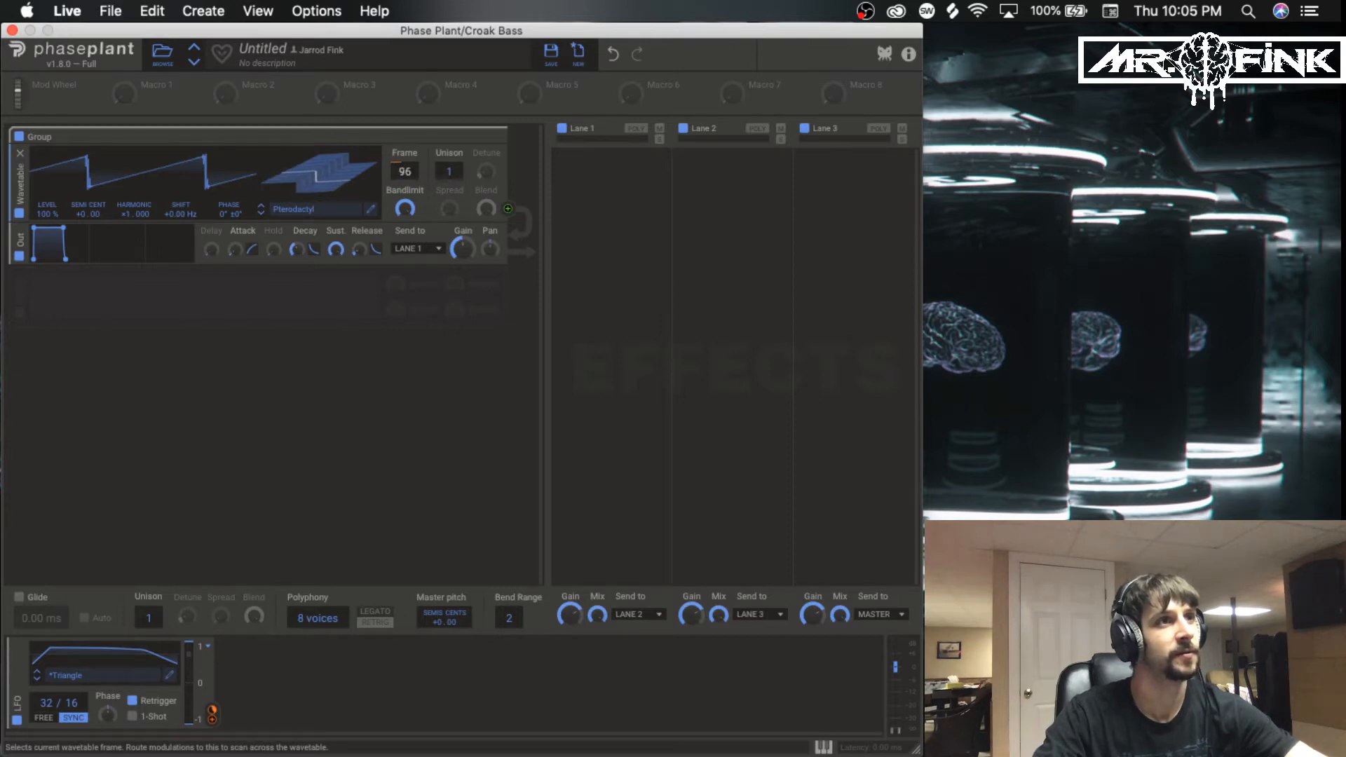
Examine the LFO's curve in the LFO Editor, the Classic preset shapes, and the LFO's routing to the wavetable Frame
click(297, 688)
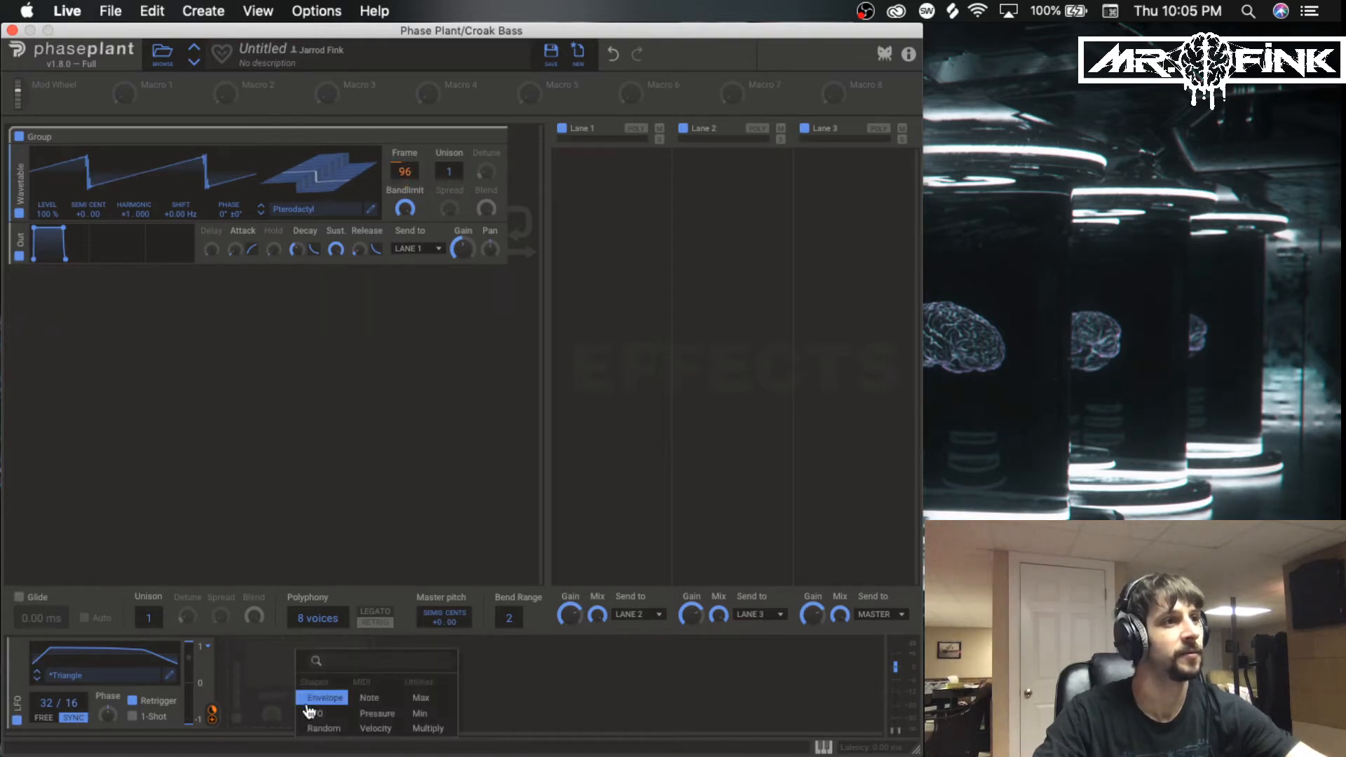
click(168, 677)
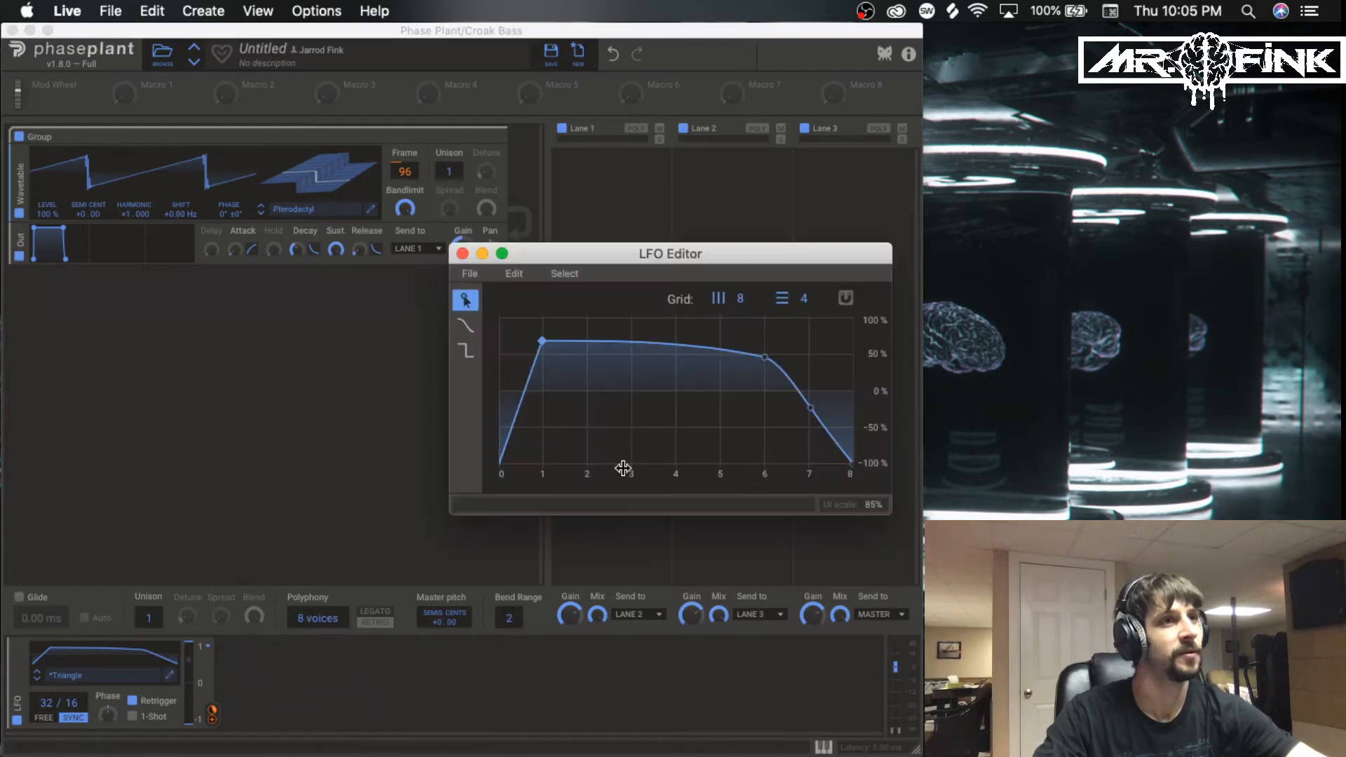
click(137, 677)
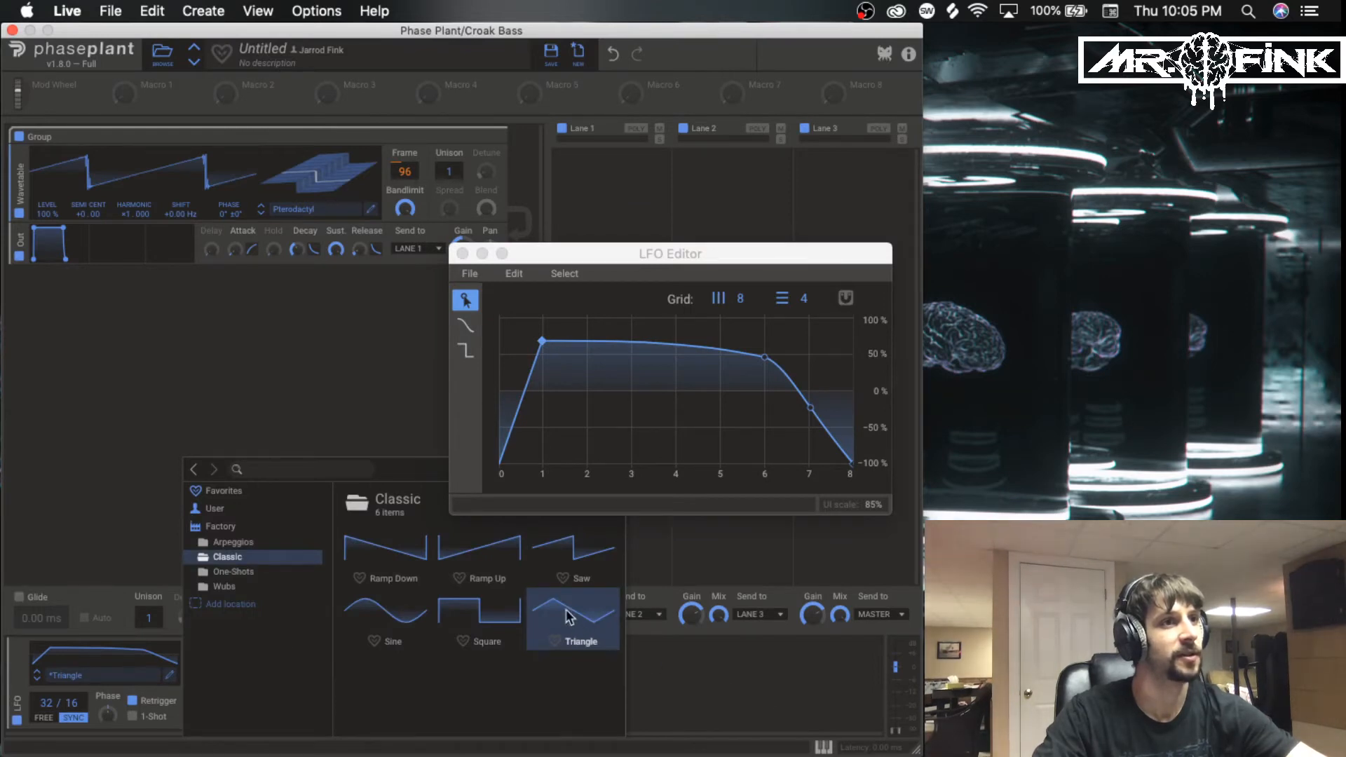
click(702, 677)
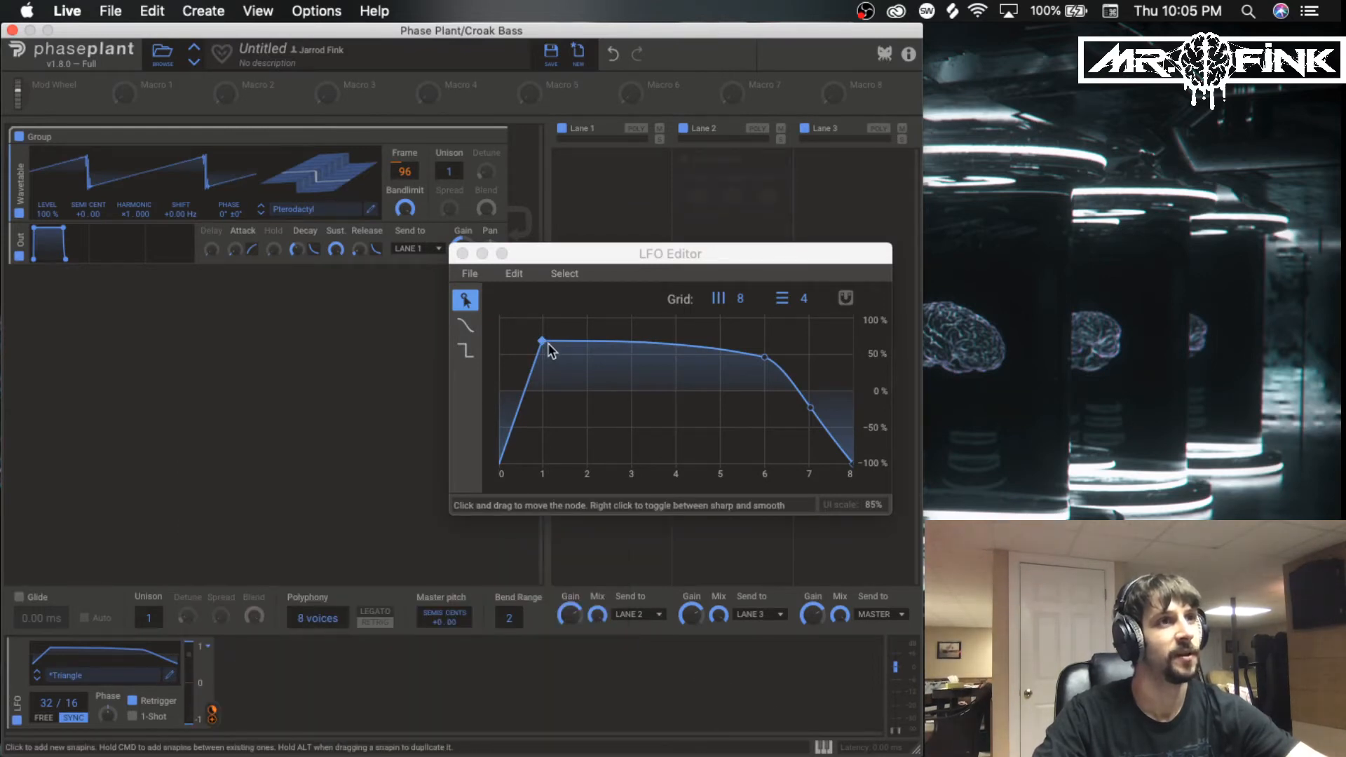
click(461, 253)
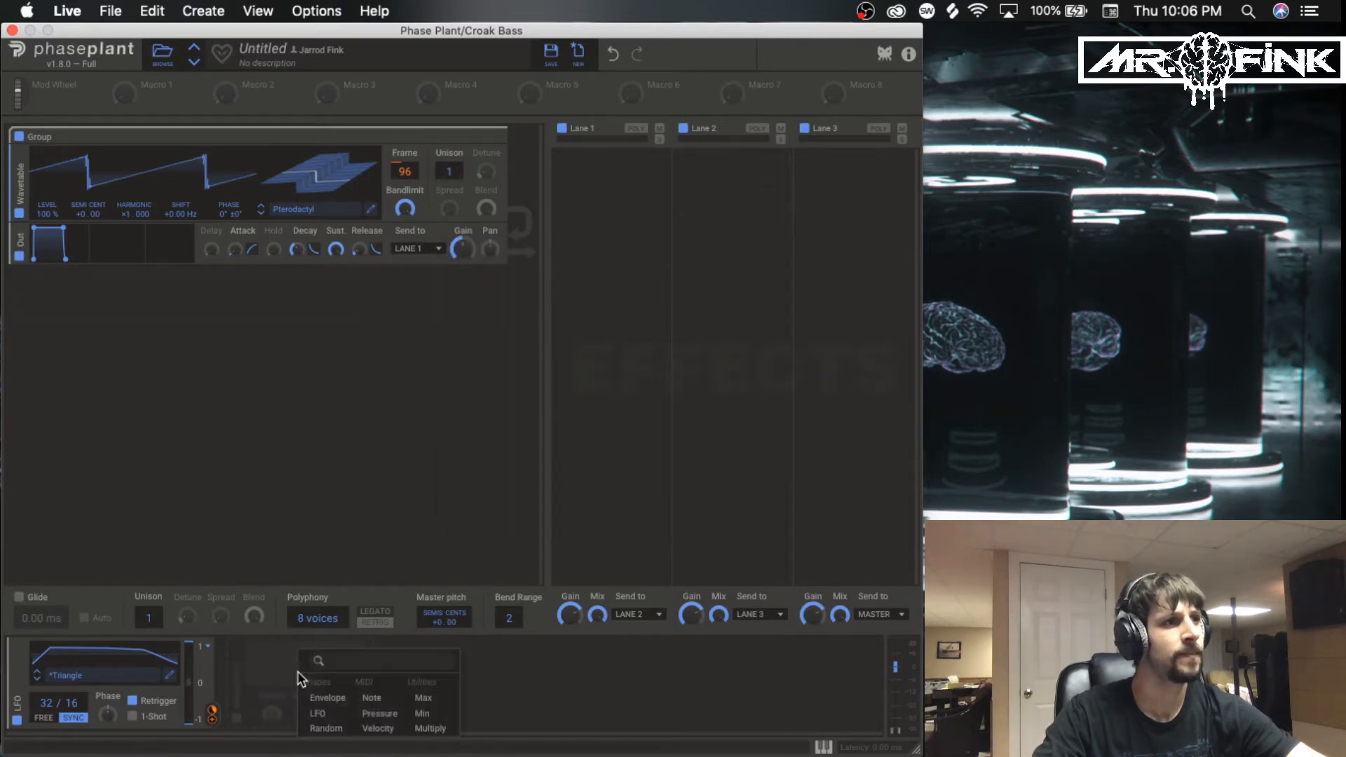
drag(212, 712, 406, 186)
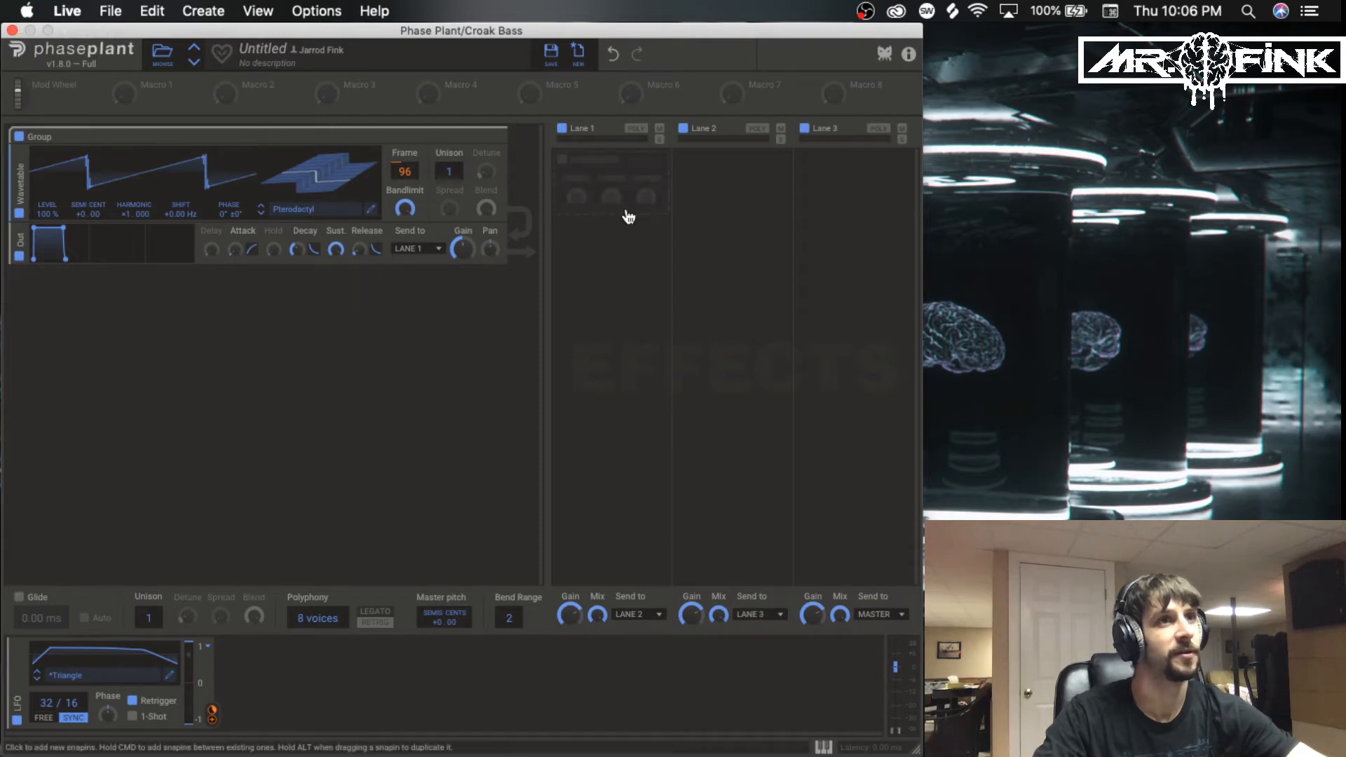
Switch from Phase Plant to the Croak Bass track's SerumFX, and turn off its EQ and Hyper/Dimension effects
click(12, 30)
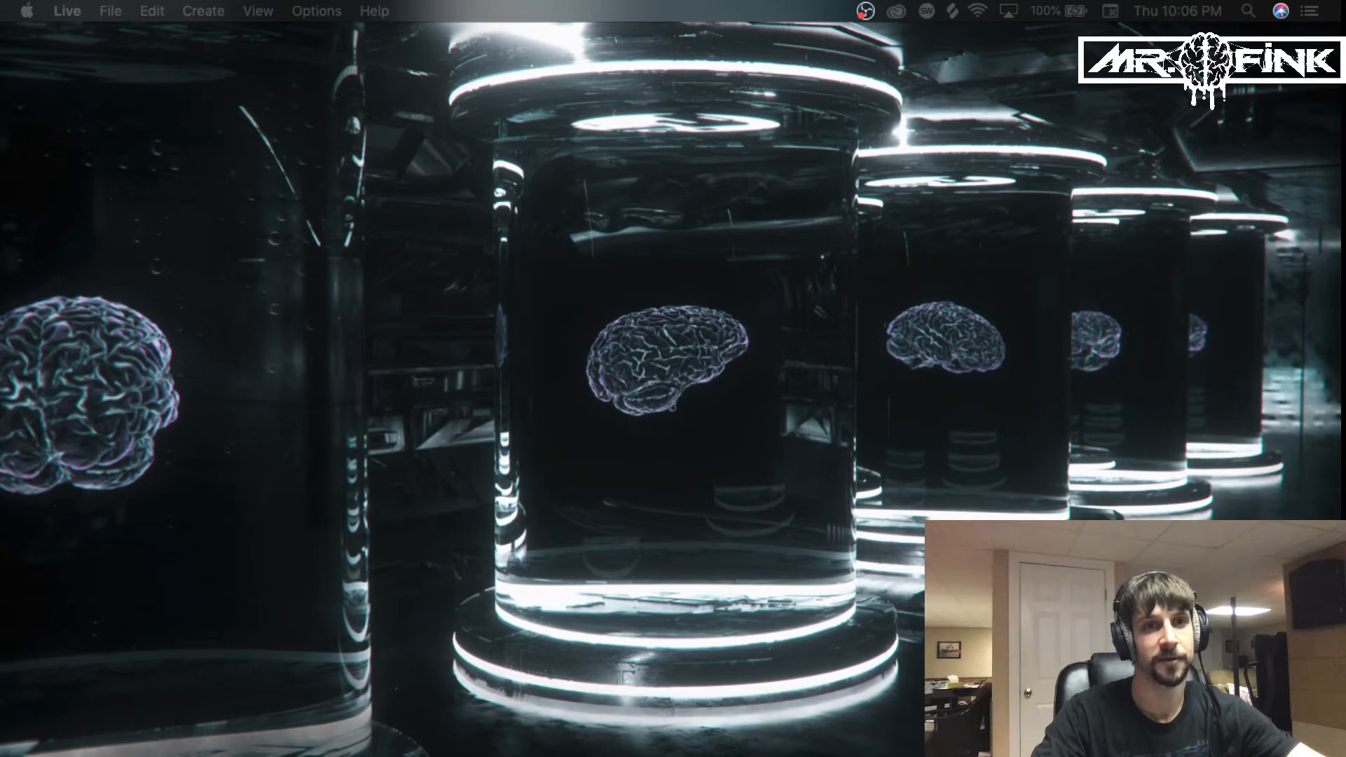
drag(433, 7, 221, 7)
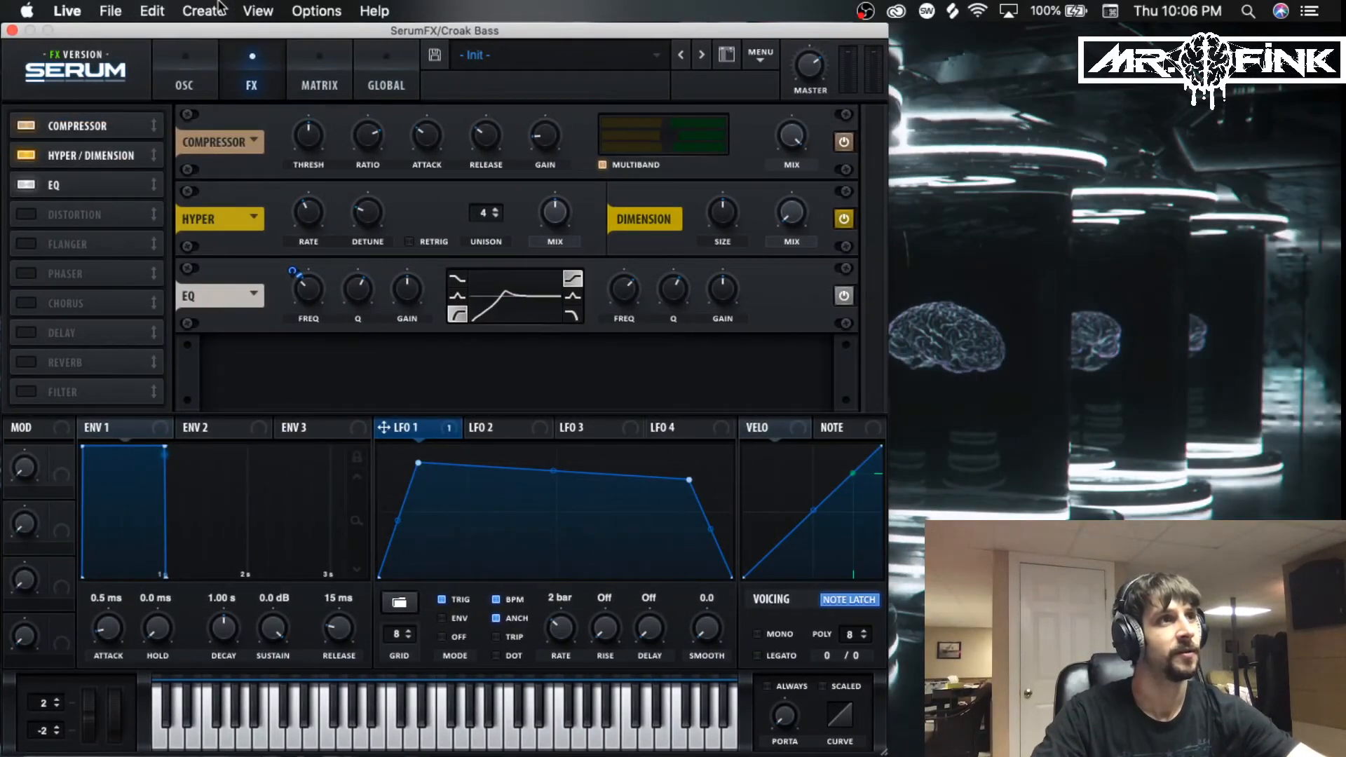
click(26, 186)
click(26, 154)
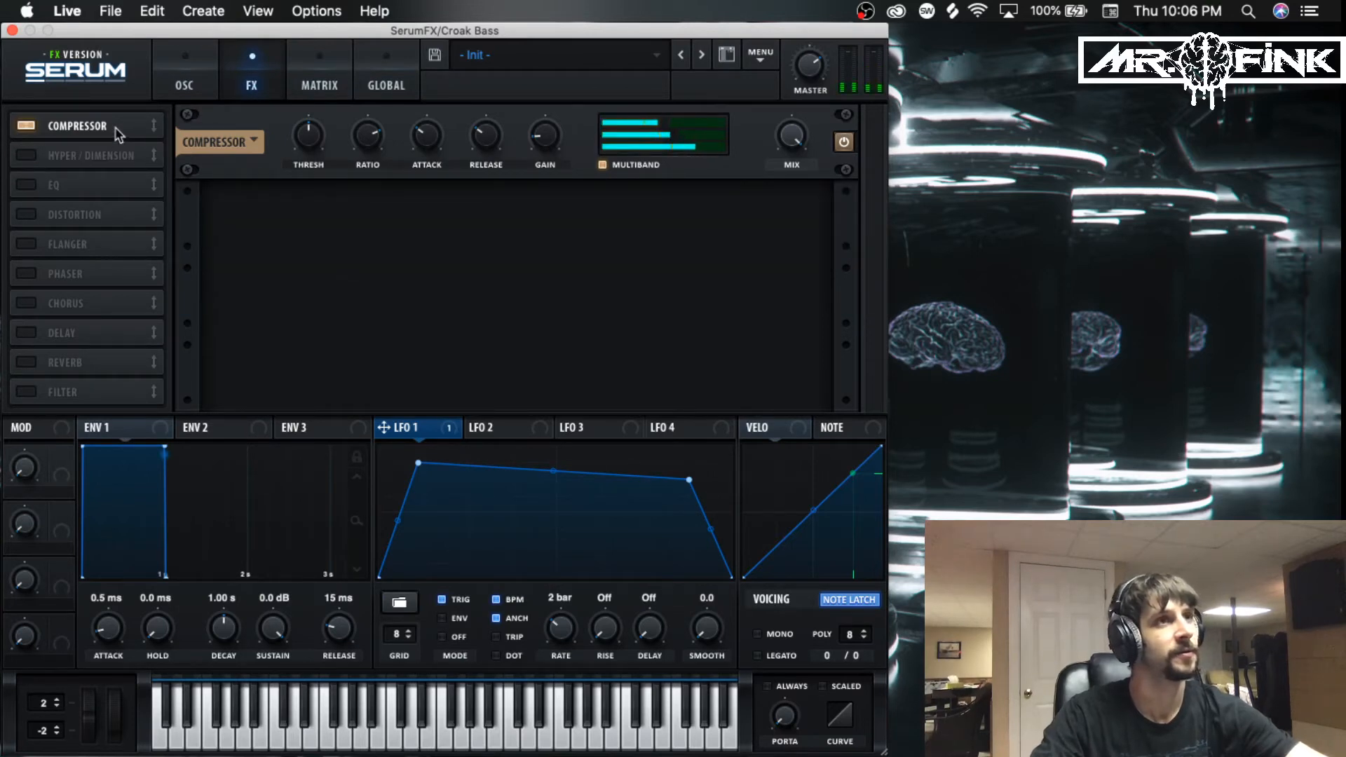
Compare the sound with the multiband Compressor bypassed and enabled, leaving the Compressor on
mouse_move(548, 140)
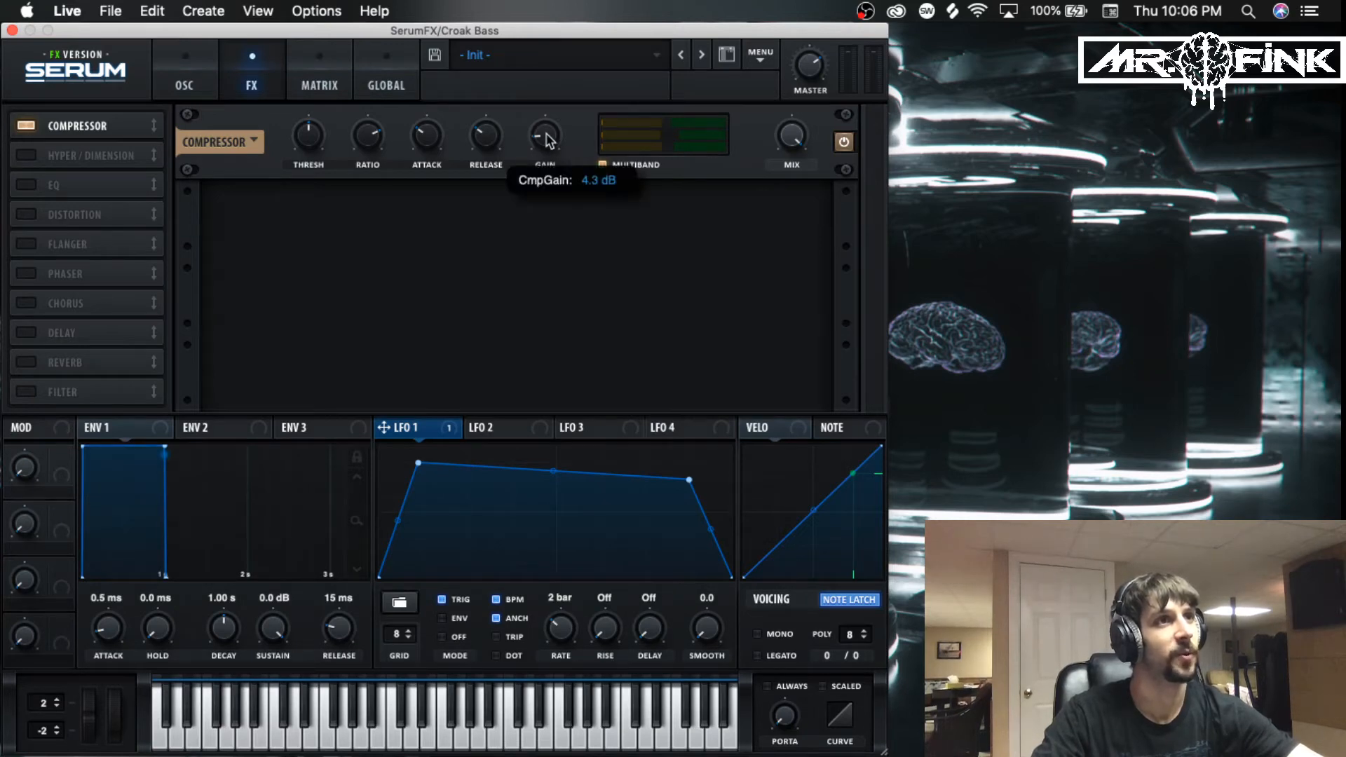
click(26, 126)
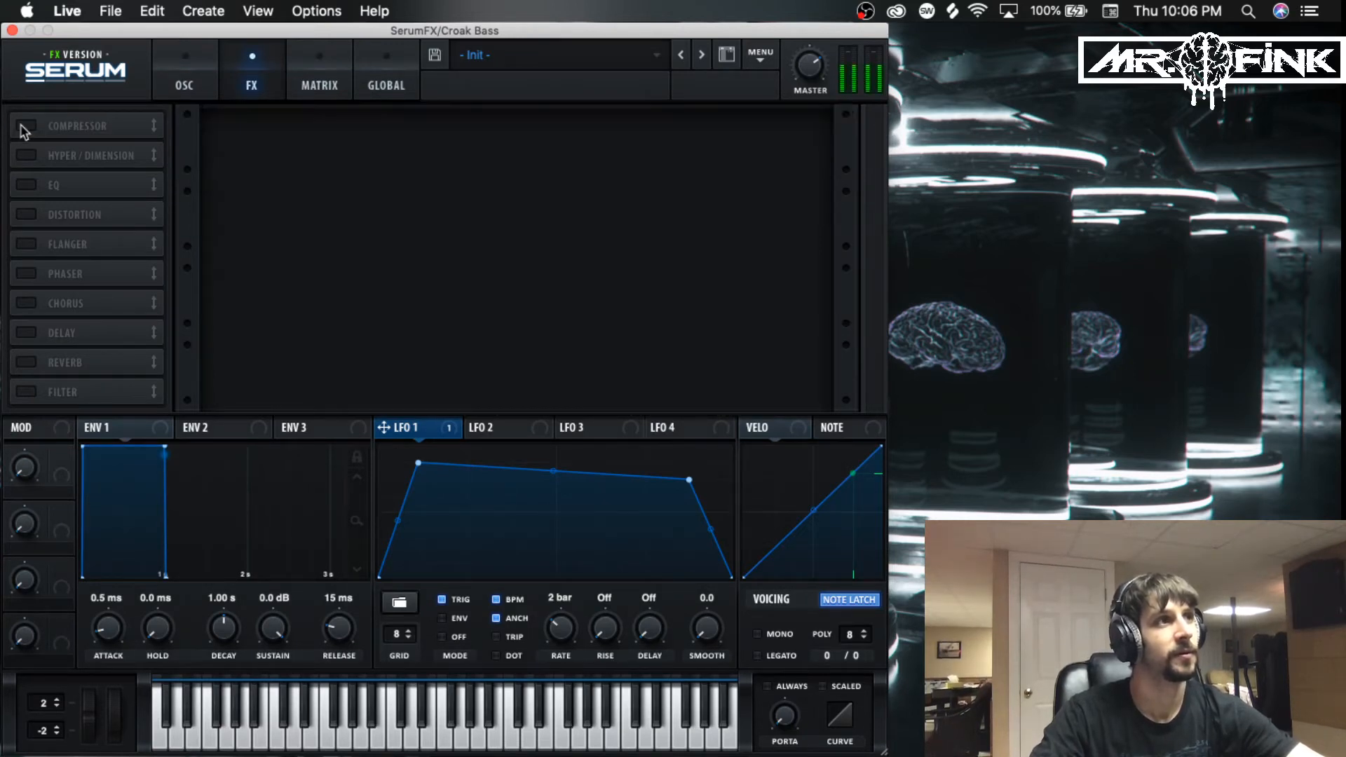
click(22, 127)
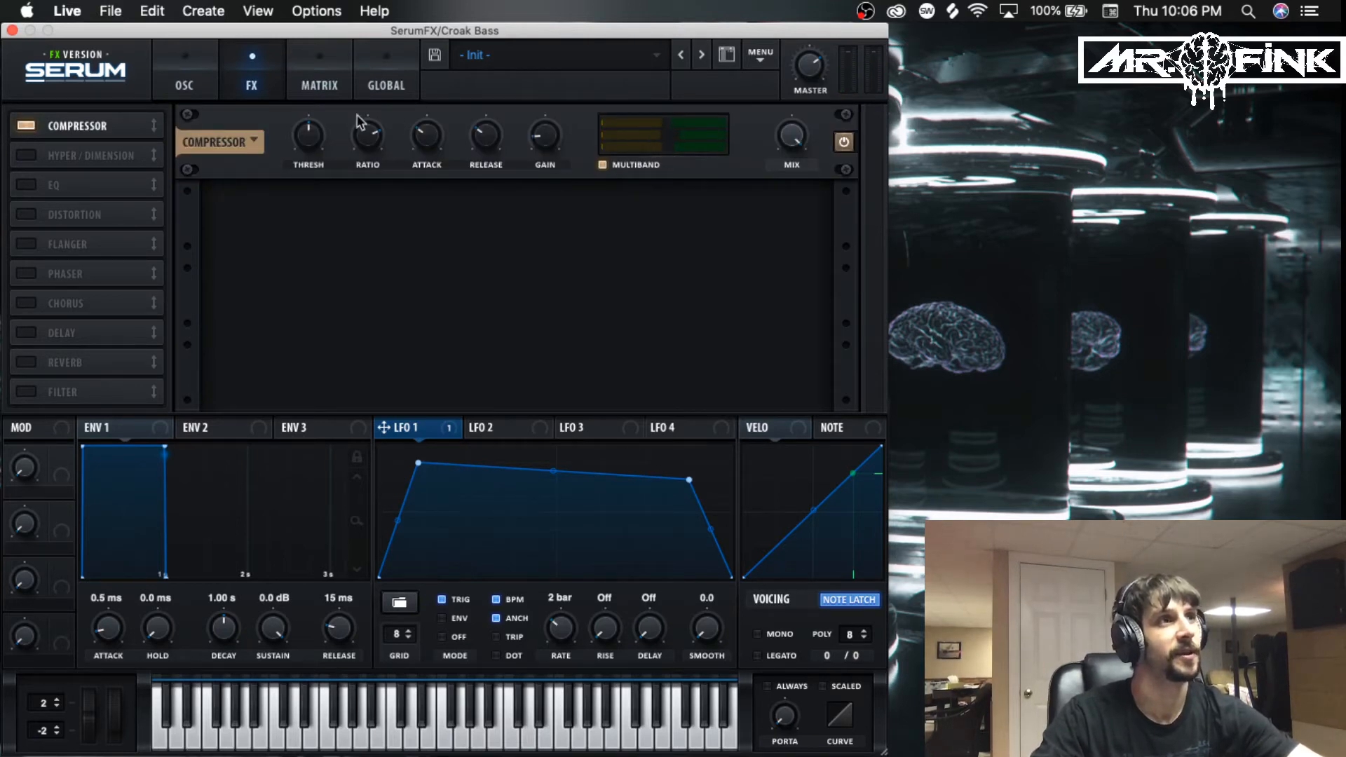
click(27, 127)
click(27, 127)
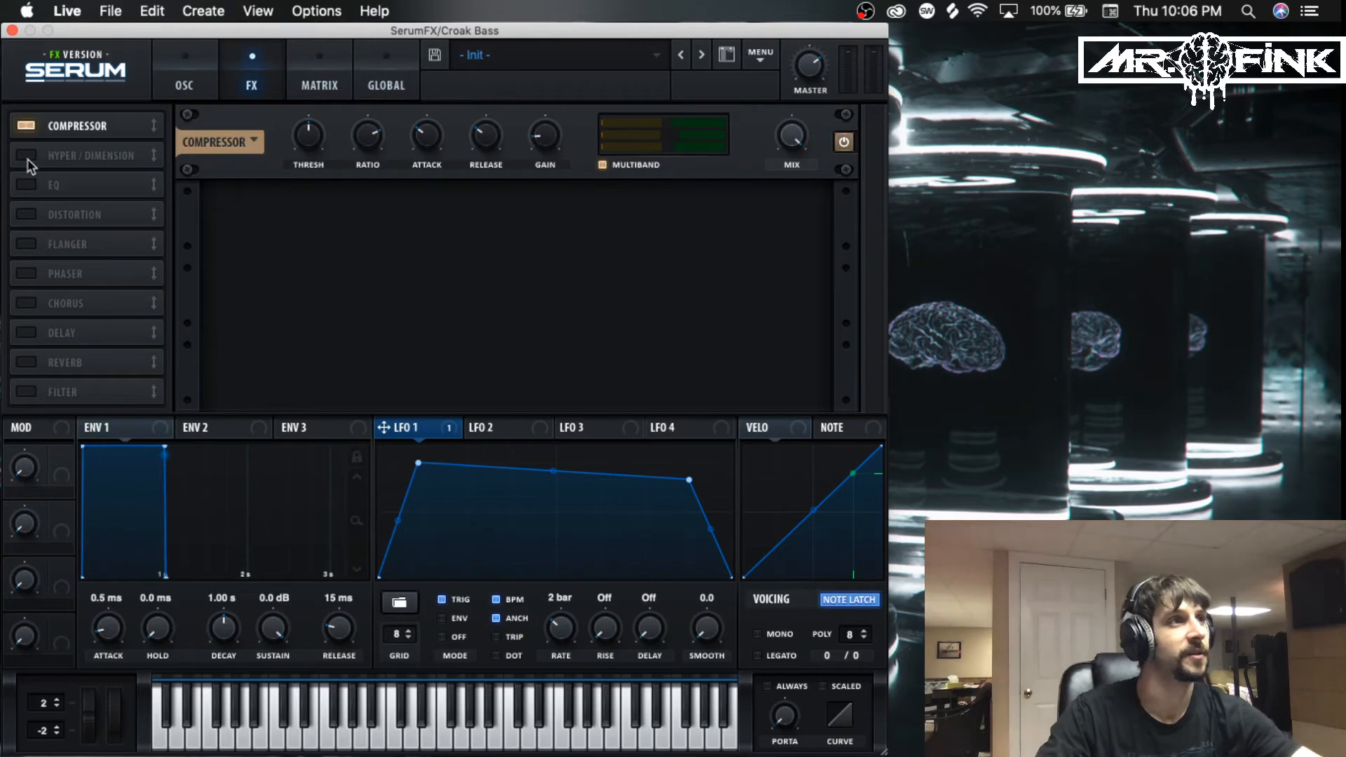
Compare the sound with Hyper/Dimension on and off, leave it on, and re-enable the EQ effect
click(27, 155)
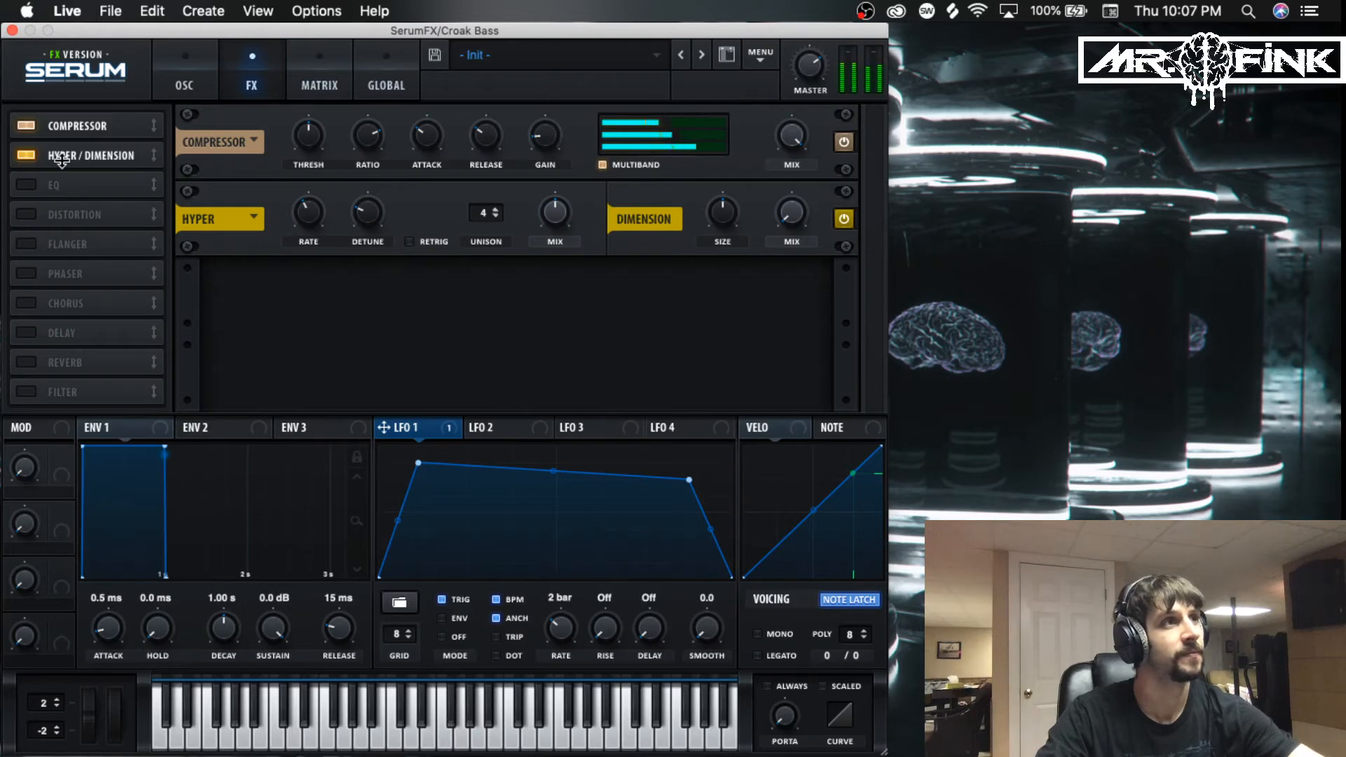
click(27, 155)
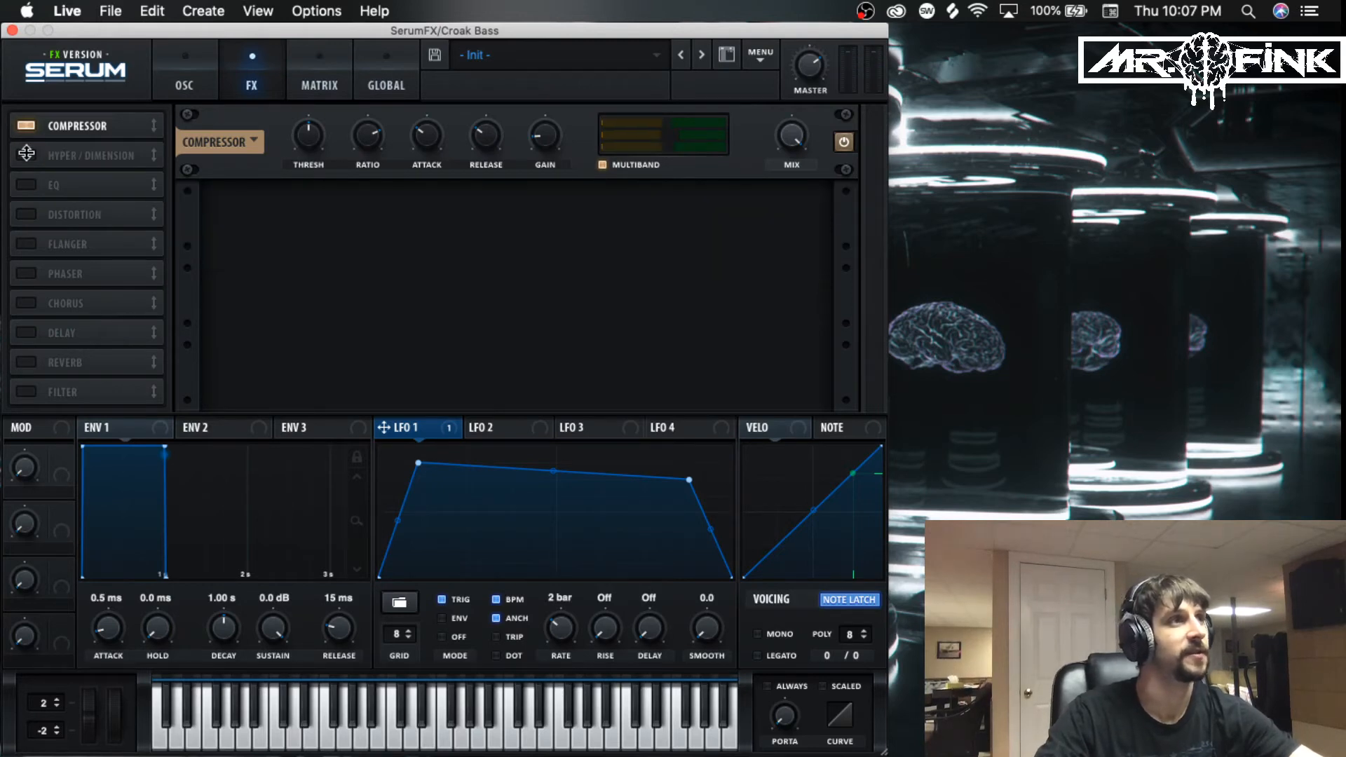
click(27, 155)
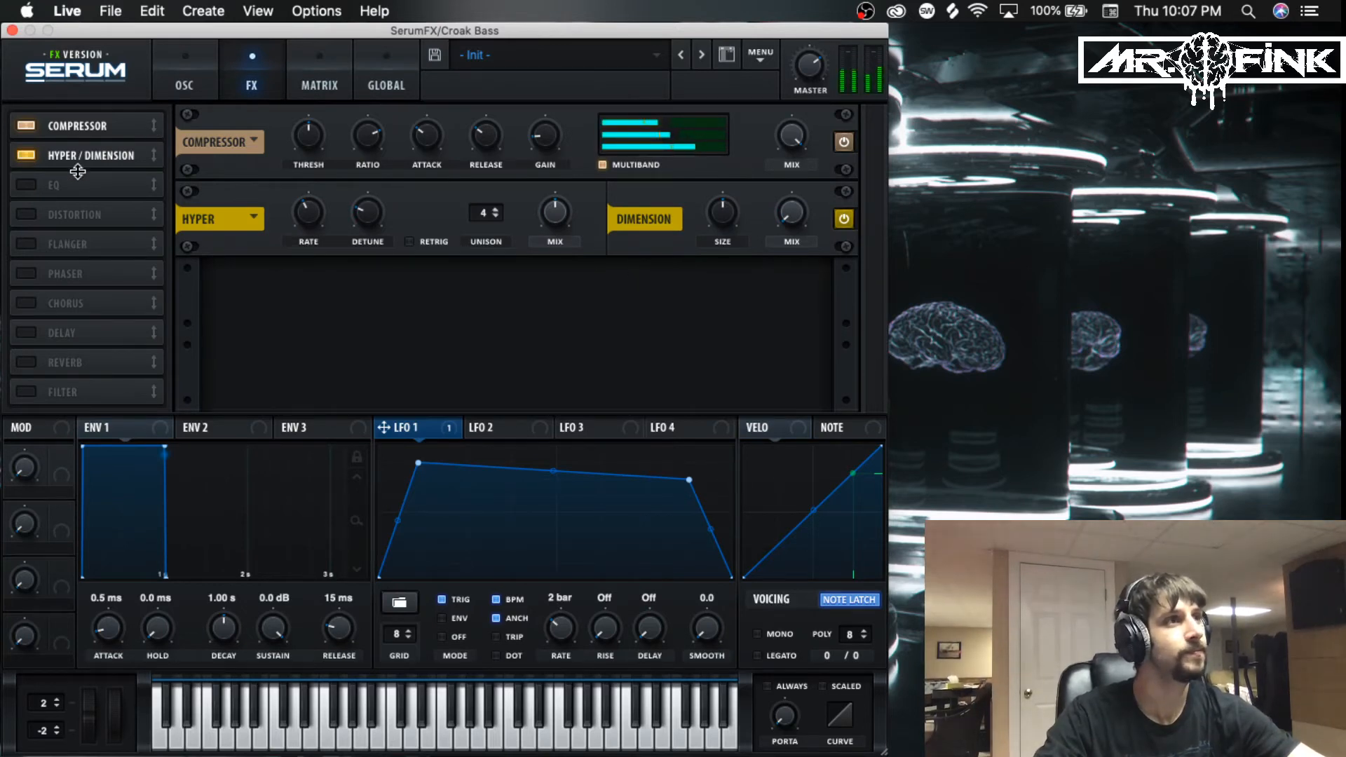
click(26, 184)
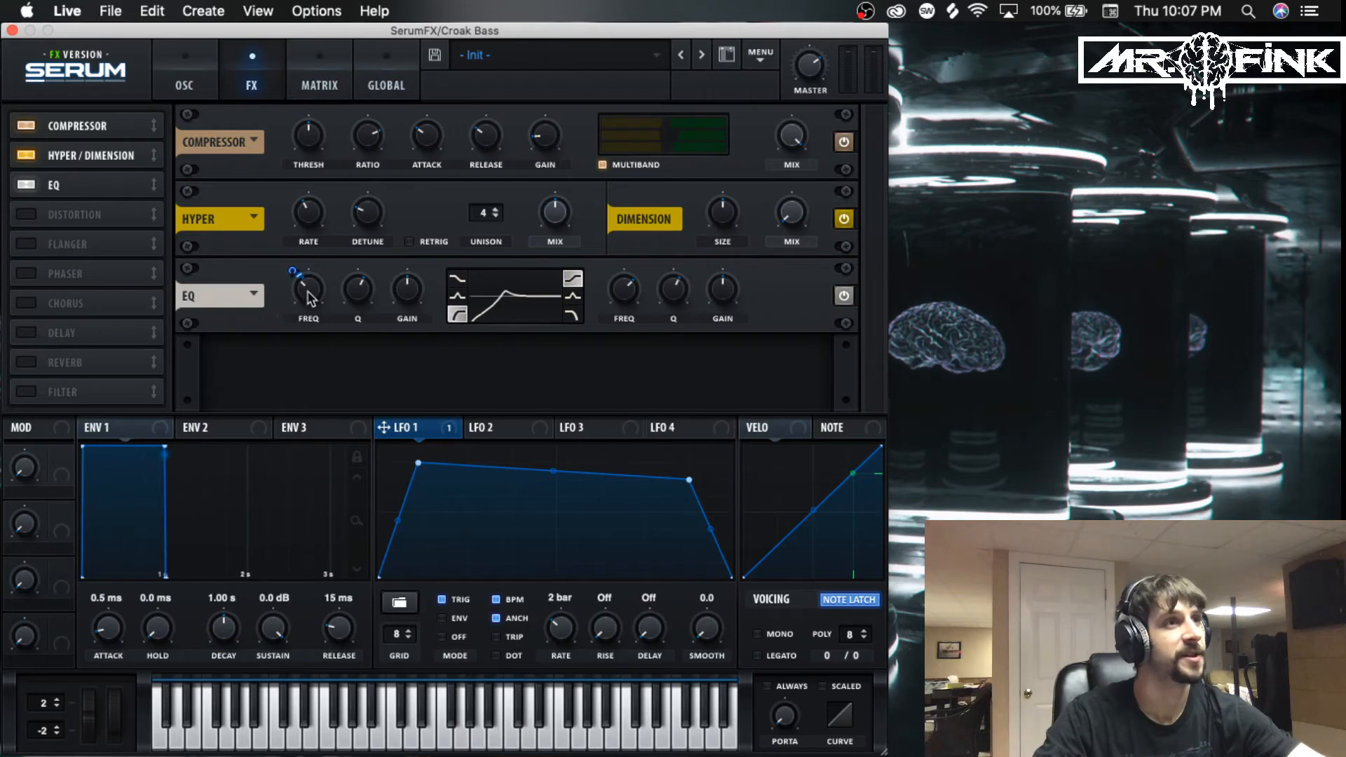
Toggle the SerumFX Note Latch option off and back on, and close the SerumFX window
mouse_move(307, 297)
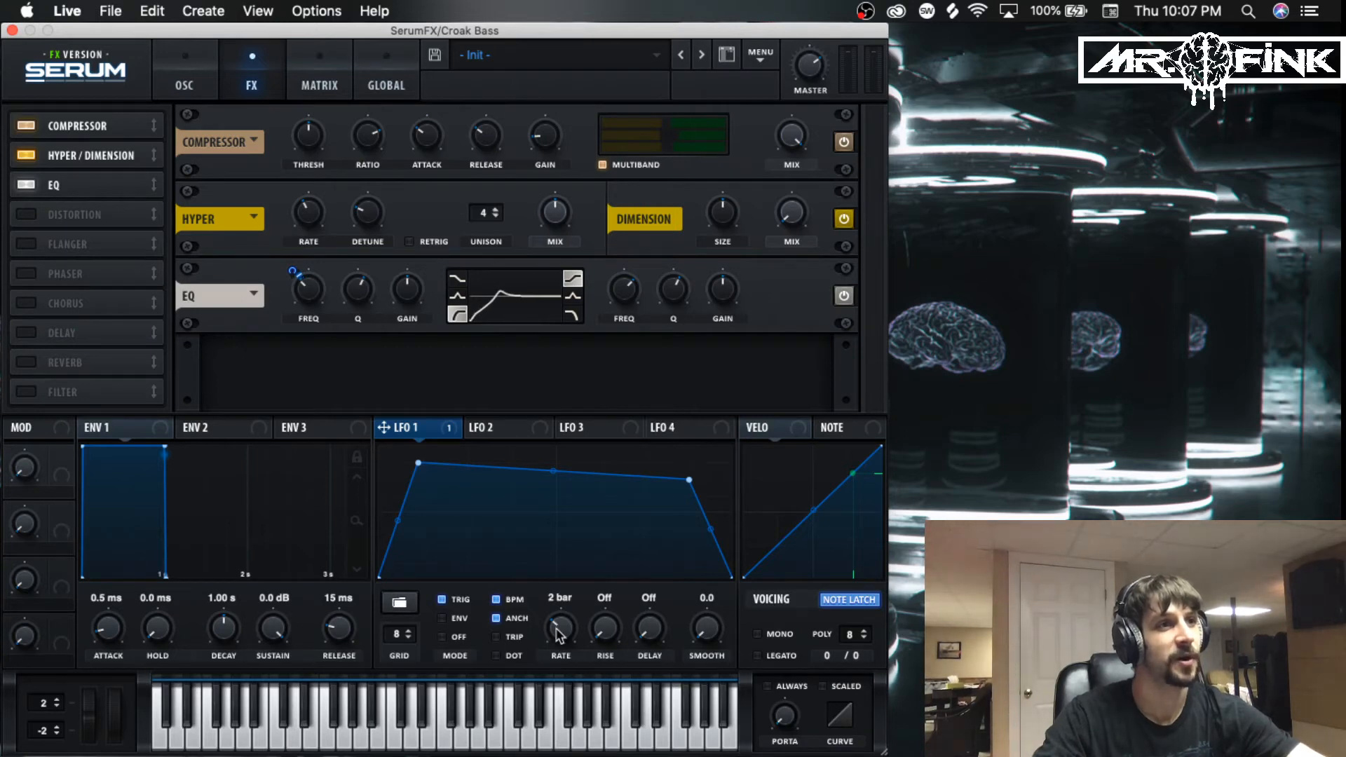
mouse_move(449, 607)
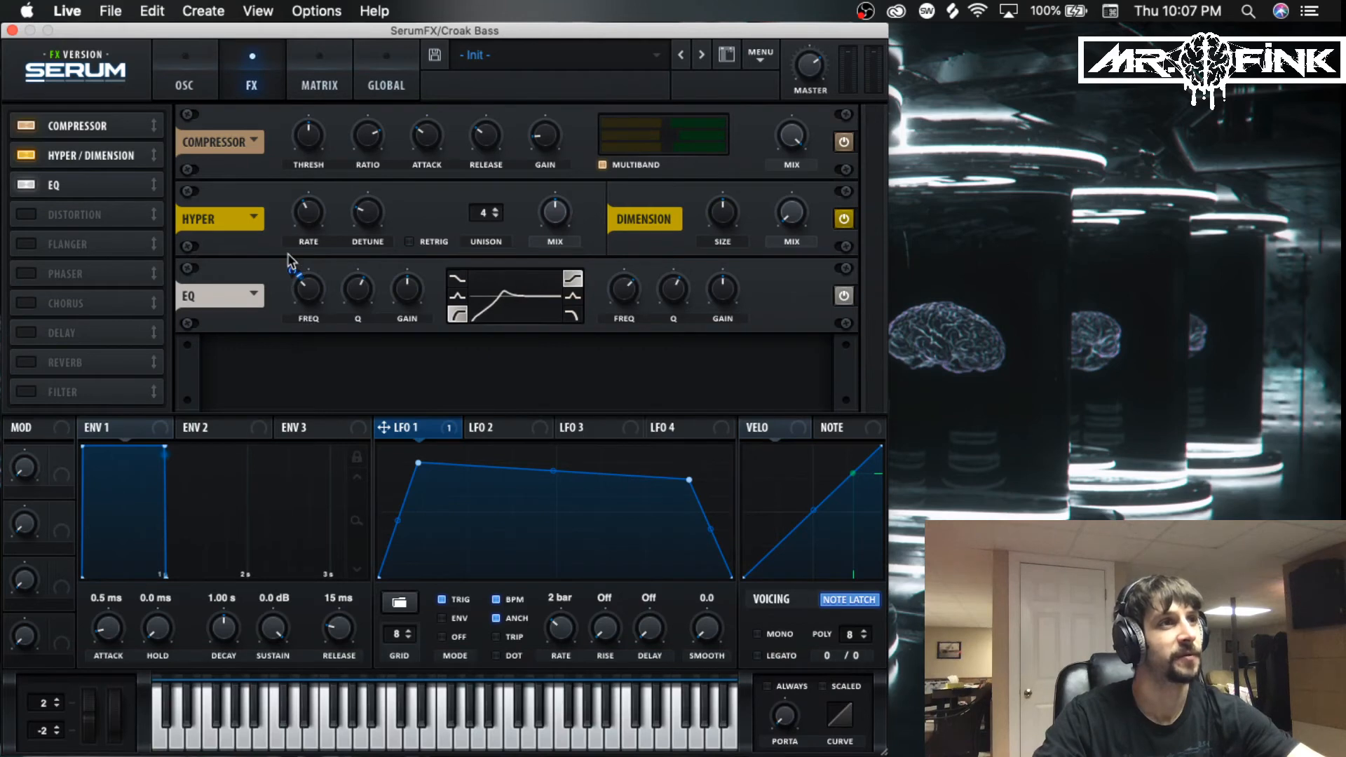
mouse_move(287, 271)
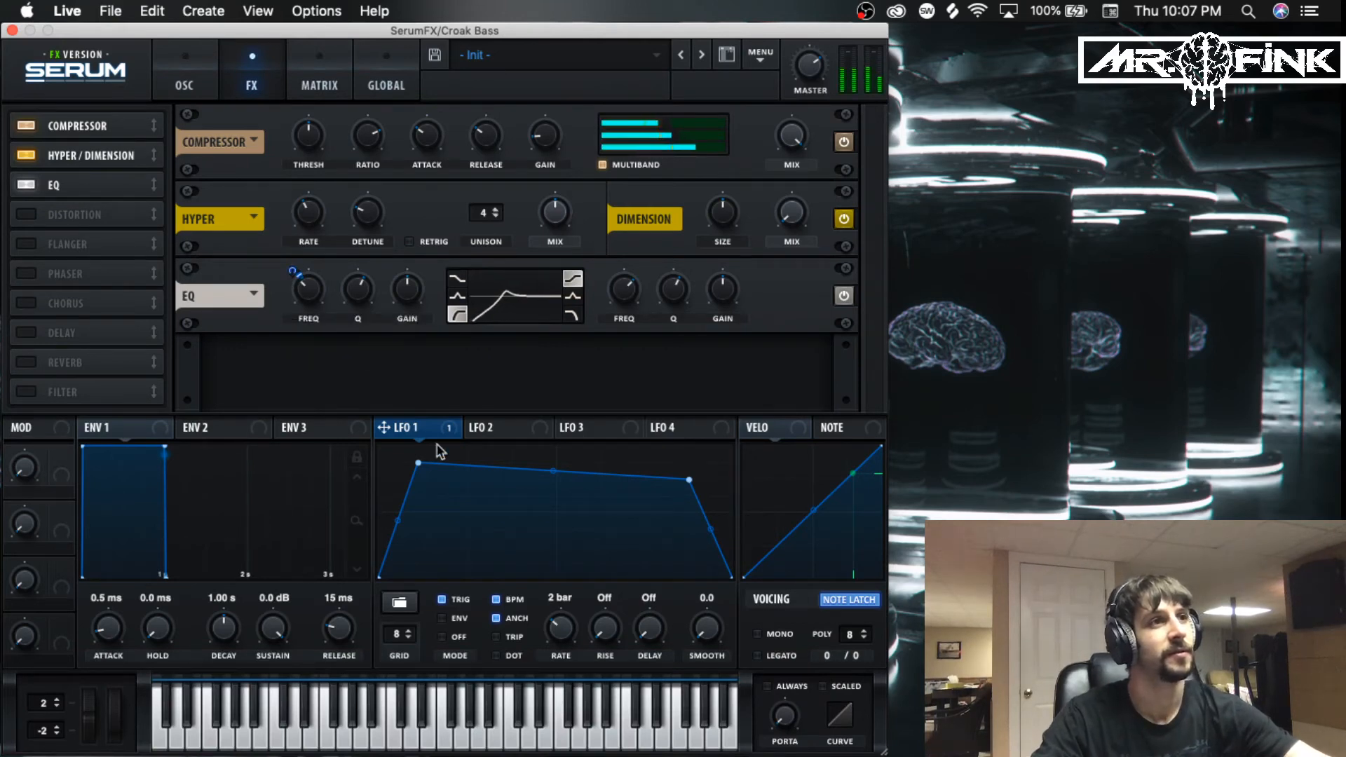
click(845, 601)
click(845, 600)
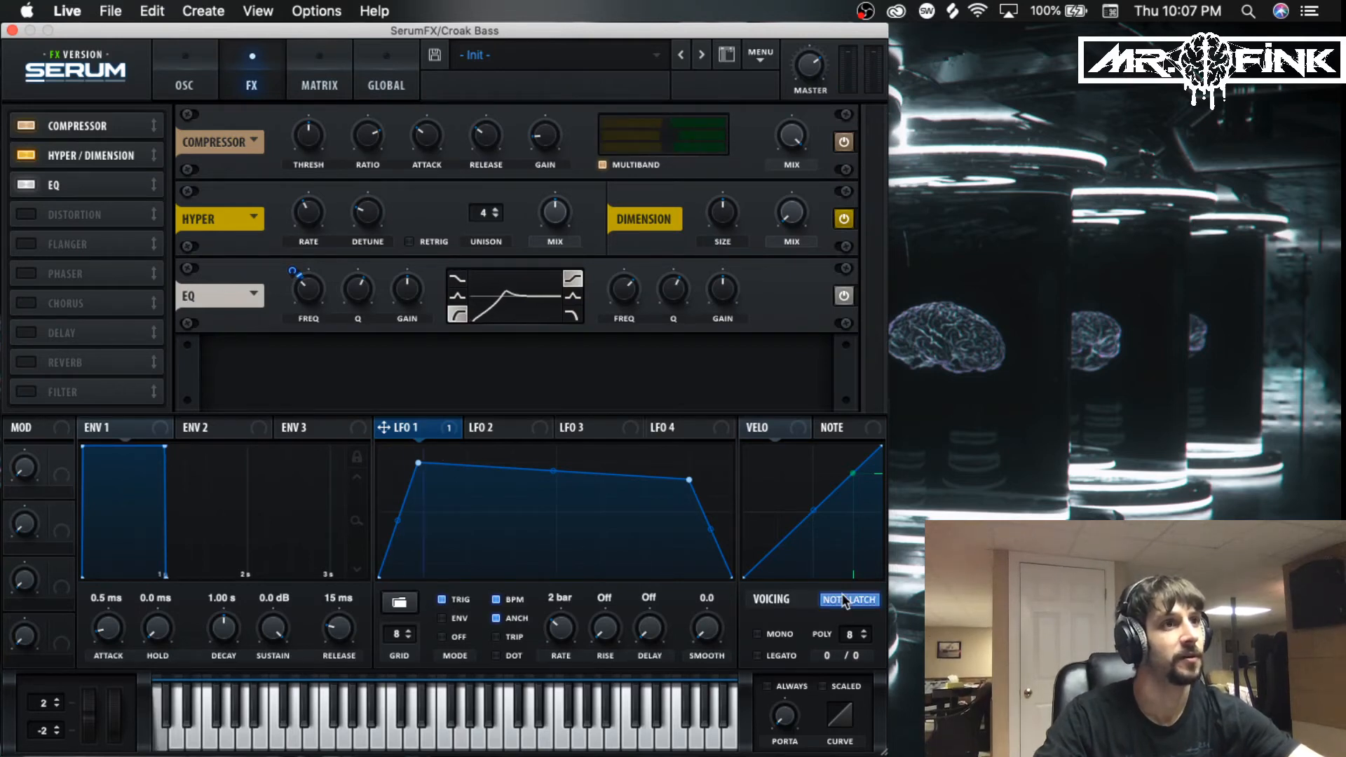
click(844, 601)
click(844, 601)
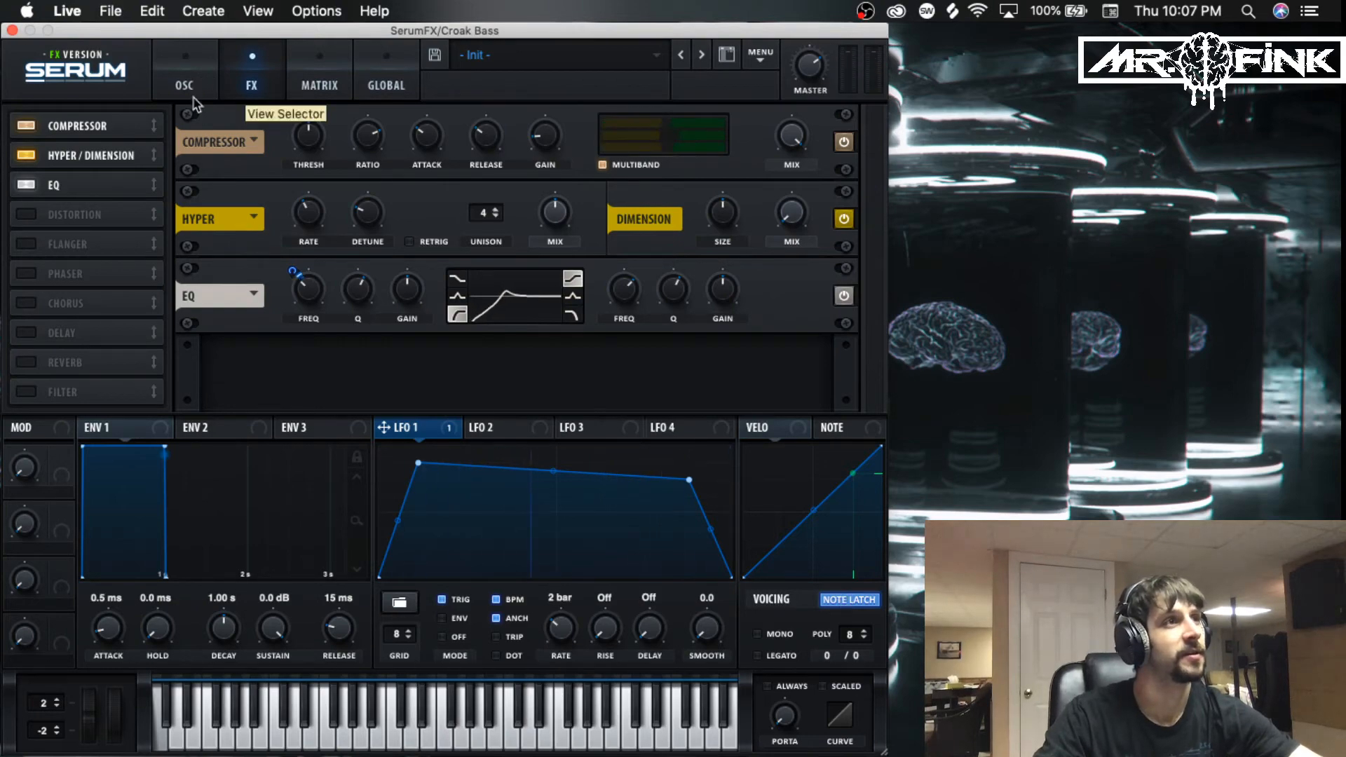
click(12, 31)
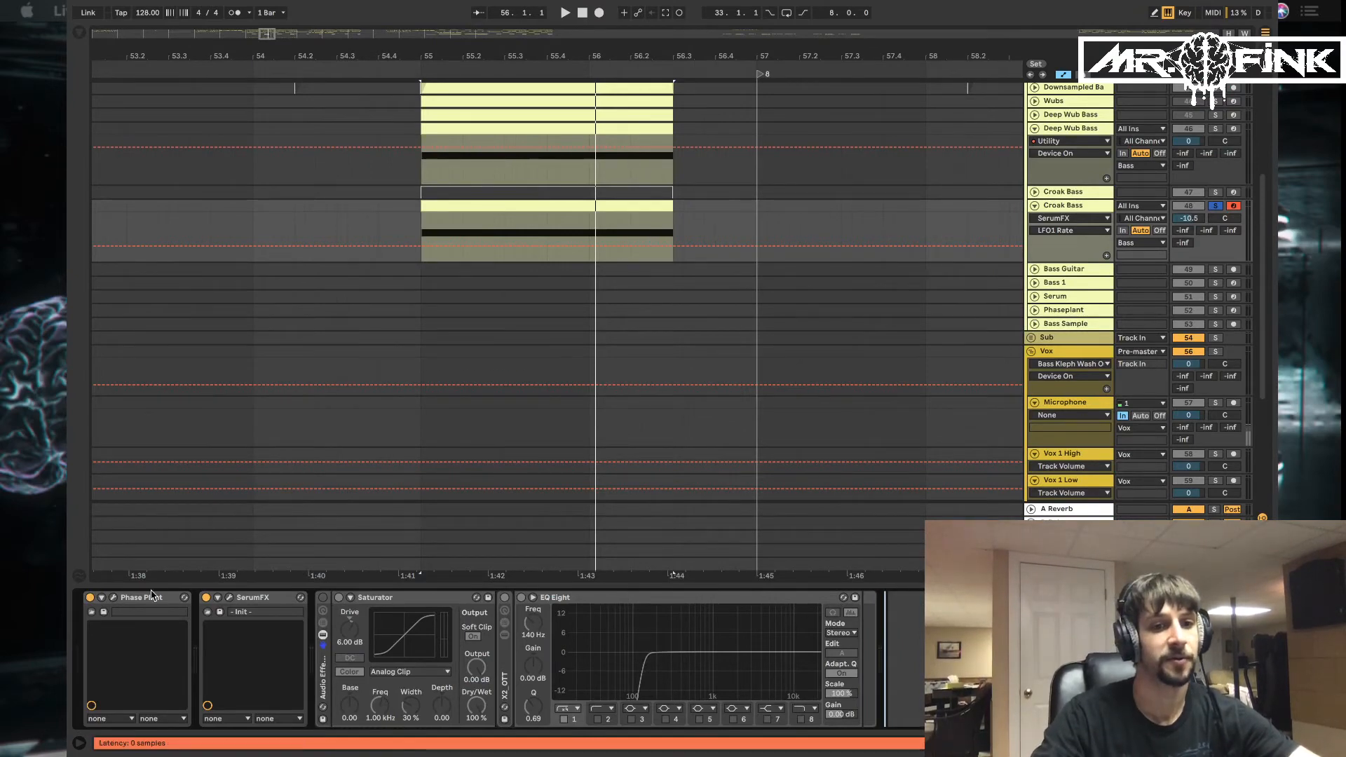
Enable the Croak Bass Audio Effect Rack with X2_OTT and EQ Eight bypassed, and compare the sound with Saturator off and on
click(322, 597)
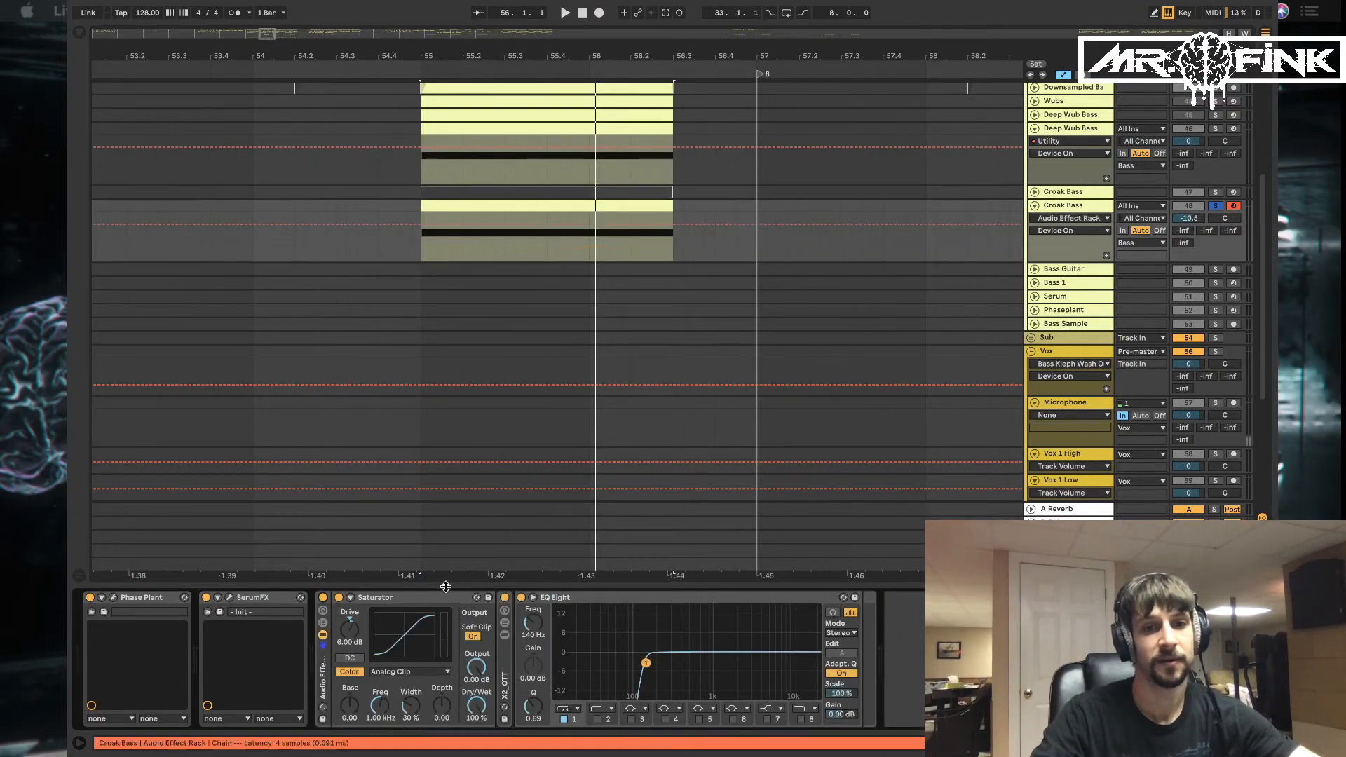
click(508, 601)
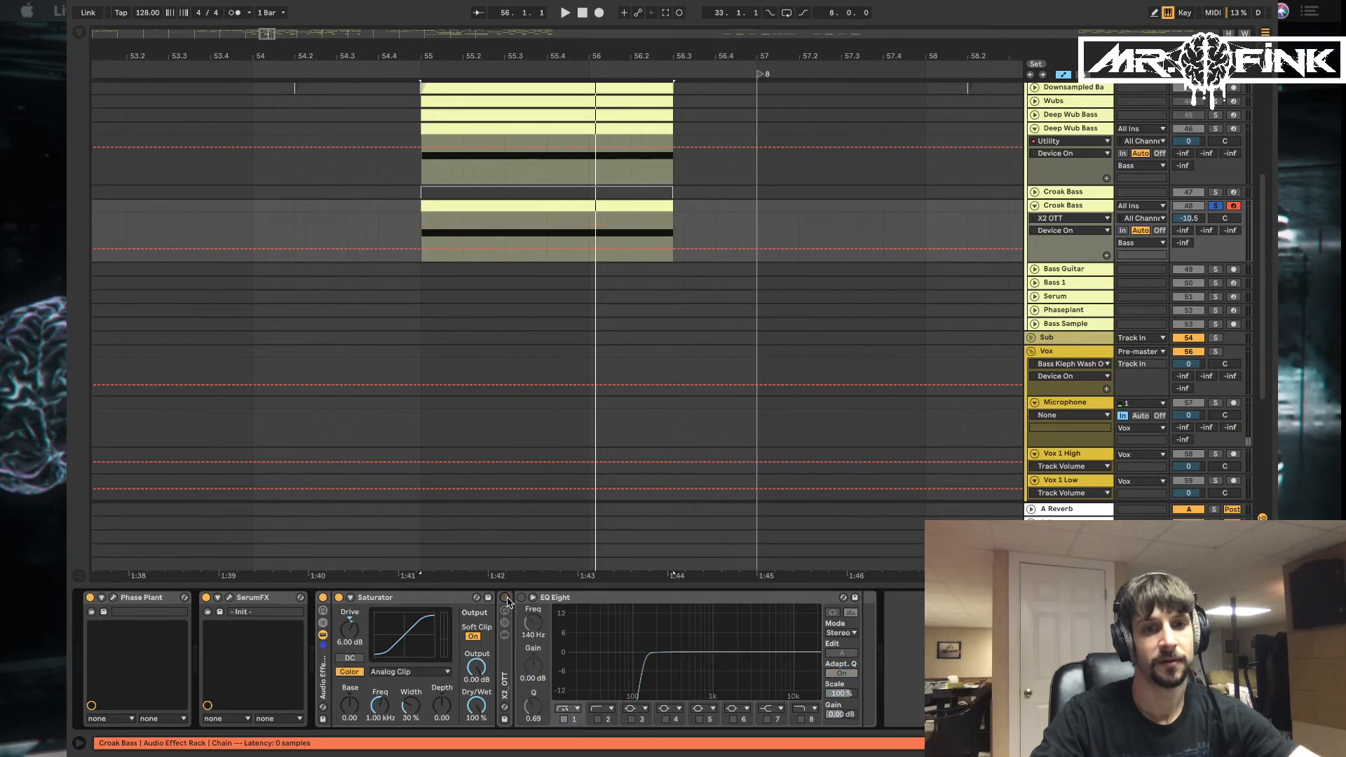
click(404, 600)
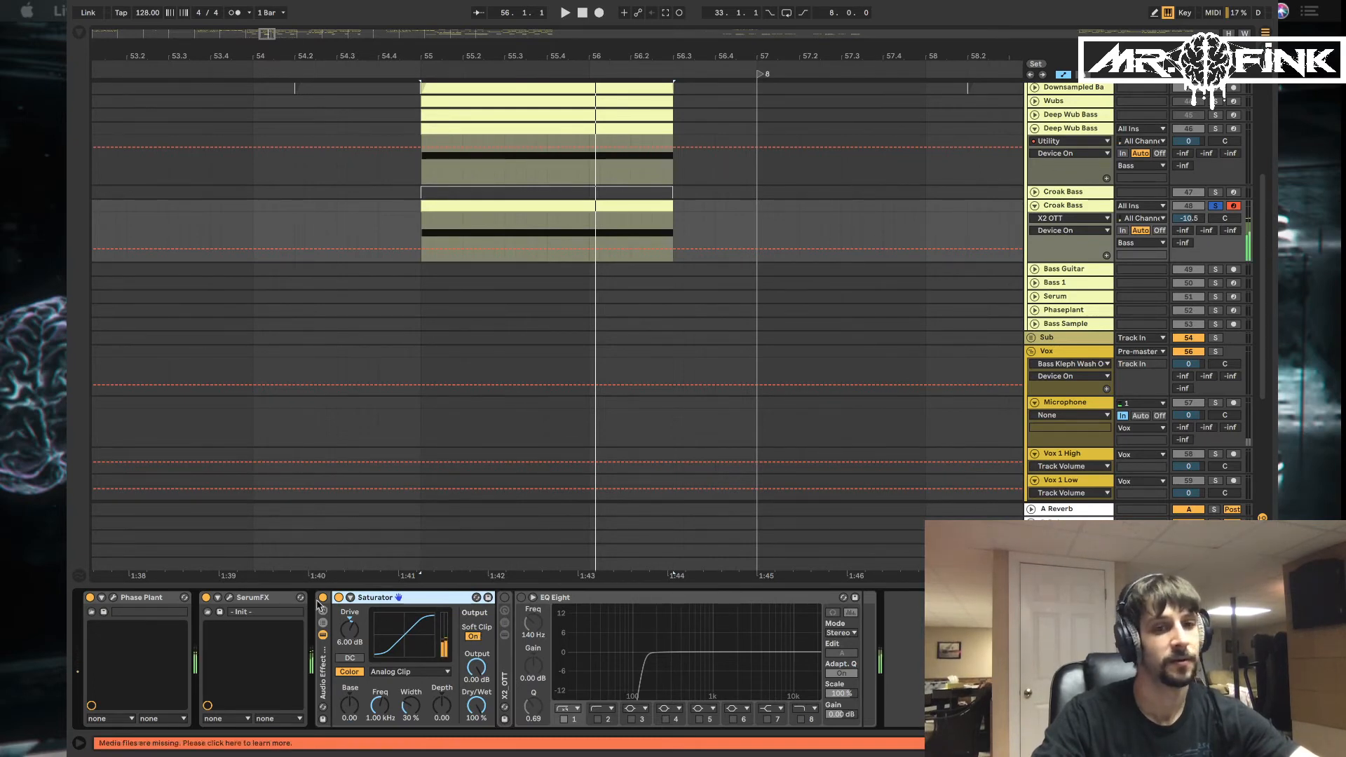
click(339, 597)
click(338, 597)
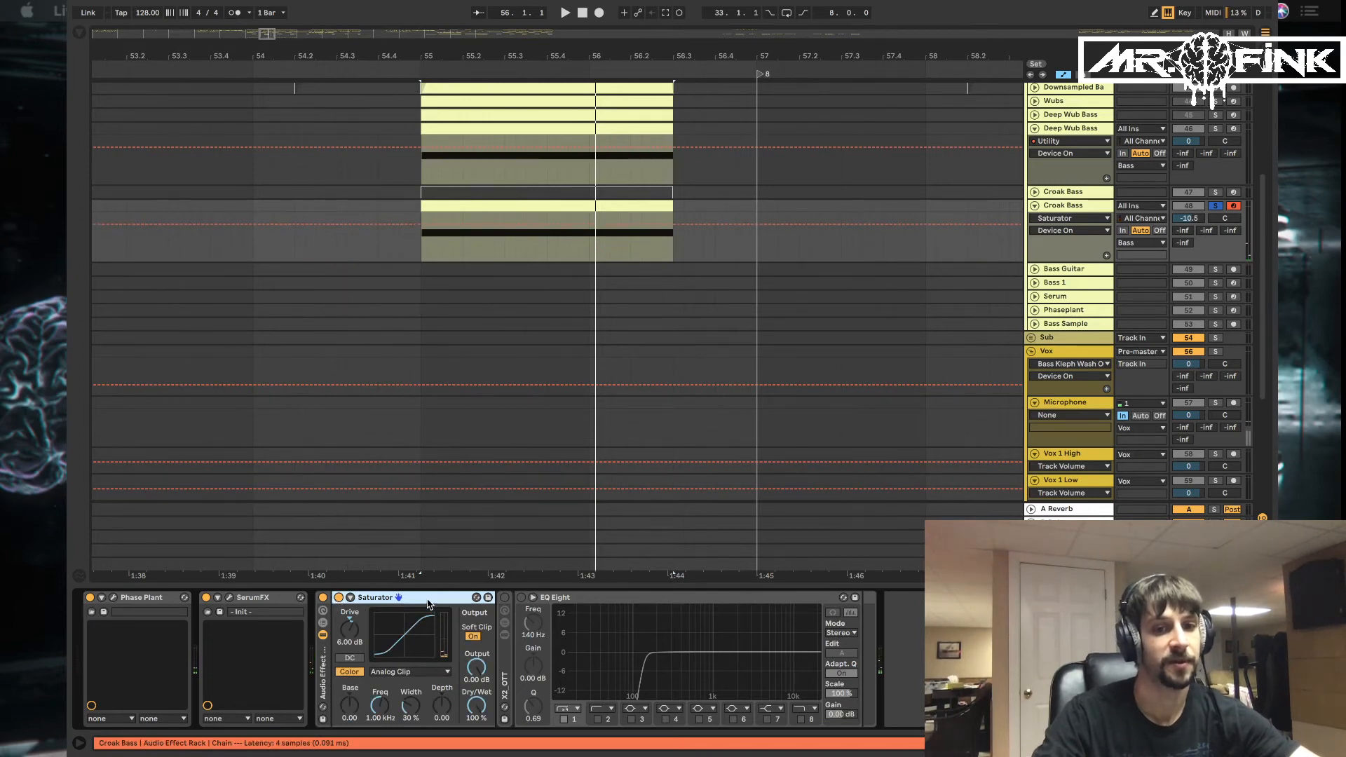
Collapse the Saturator device and unfold the X2_OTT rack to view its macros and chain
double_click(428, 600)
double_click(359, 659)
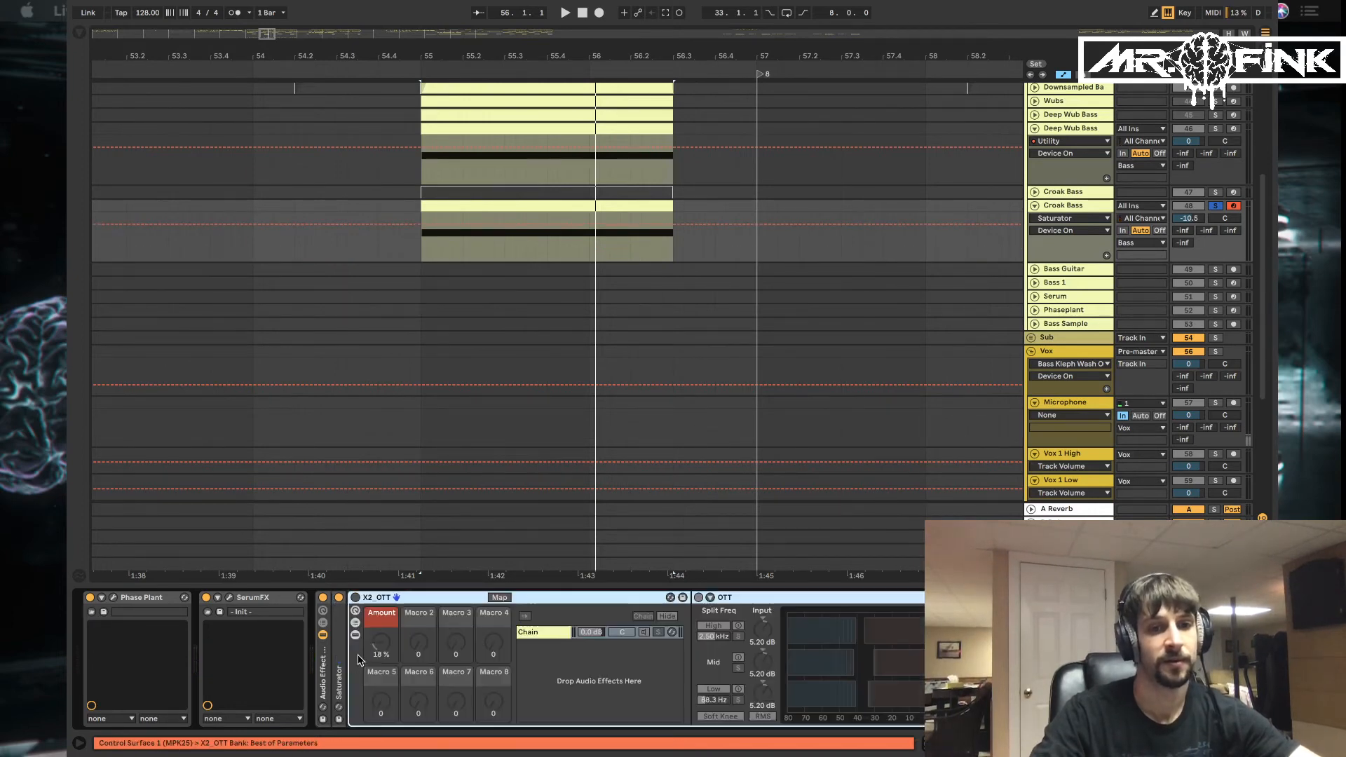
Enable the X2_OTT rack, examine both of its OTT devices, and nudge the Amount macro before returning it to 18 %
click(352, 600)
scroll(352, 600, right, 3)
scroll(600, 634, right, 6)
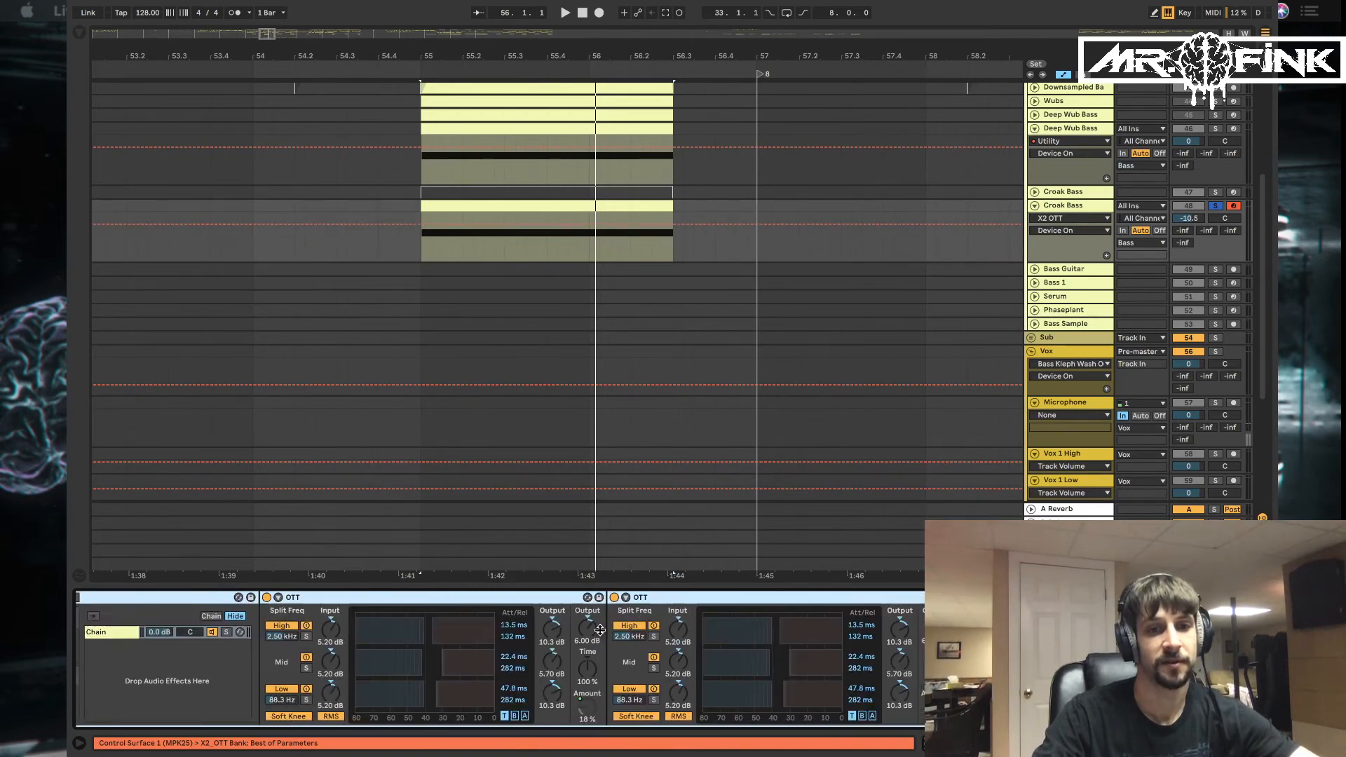
scroll(601, 634, left, 5)
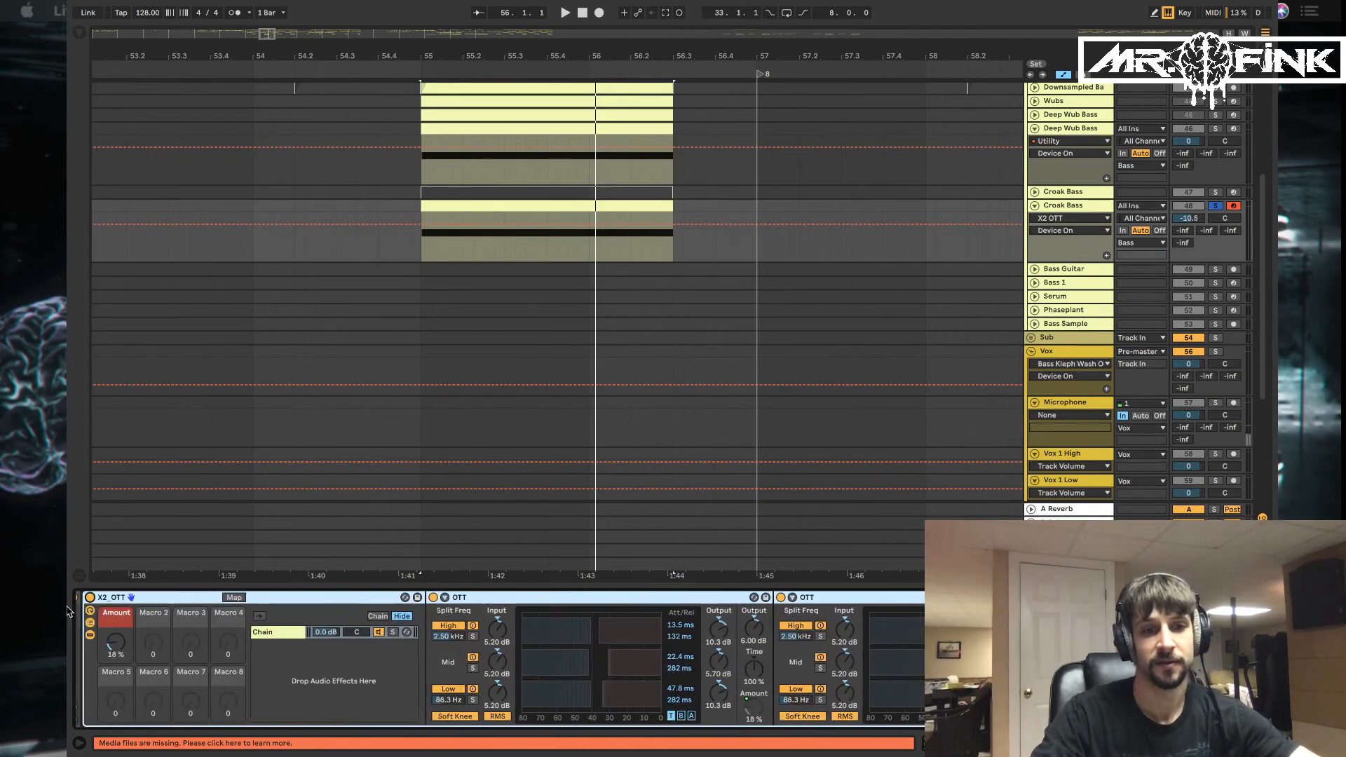
mouse_move(115, 643)
mouse_down()
mouse_move(115, 617)
mouse_move(117, 641)
mouse_up()
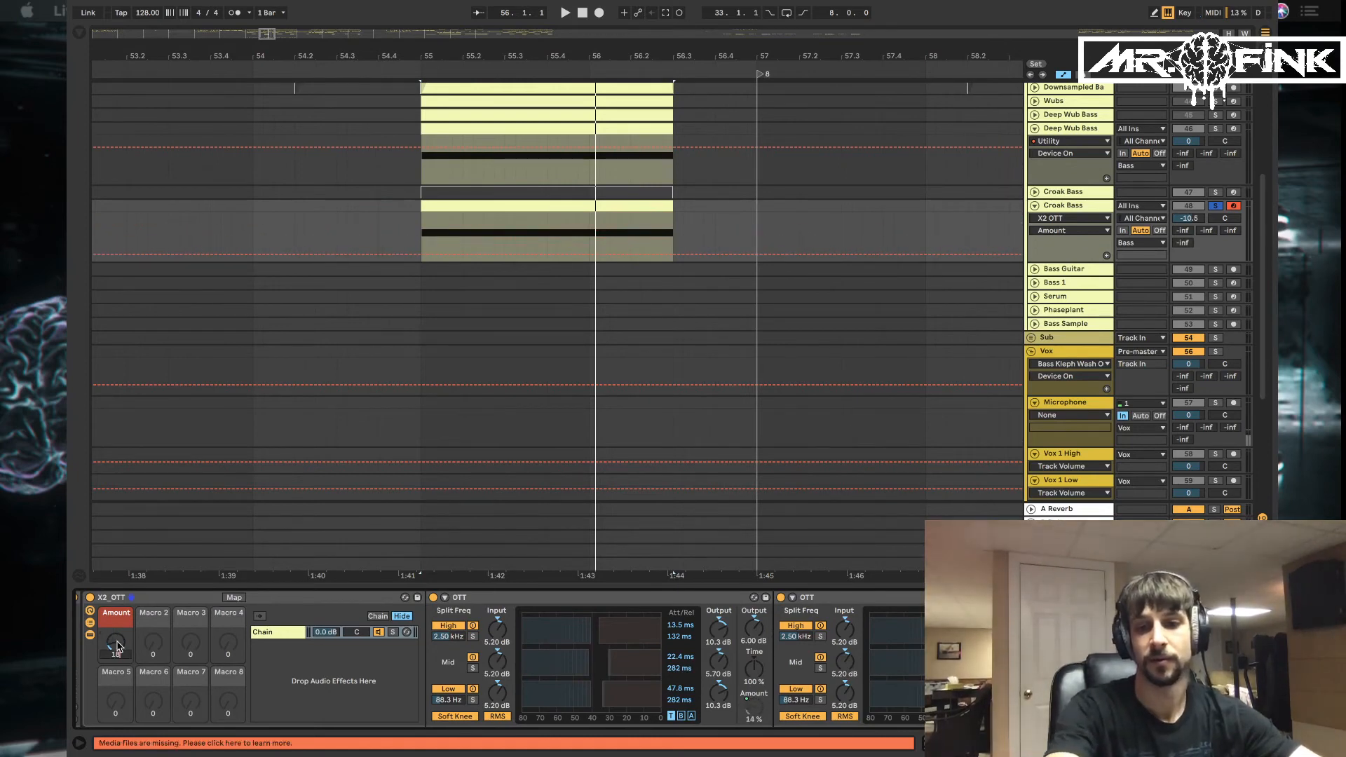
scroll(118, 646, left, 3)
scroll(485, 660, right, 3)
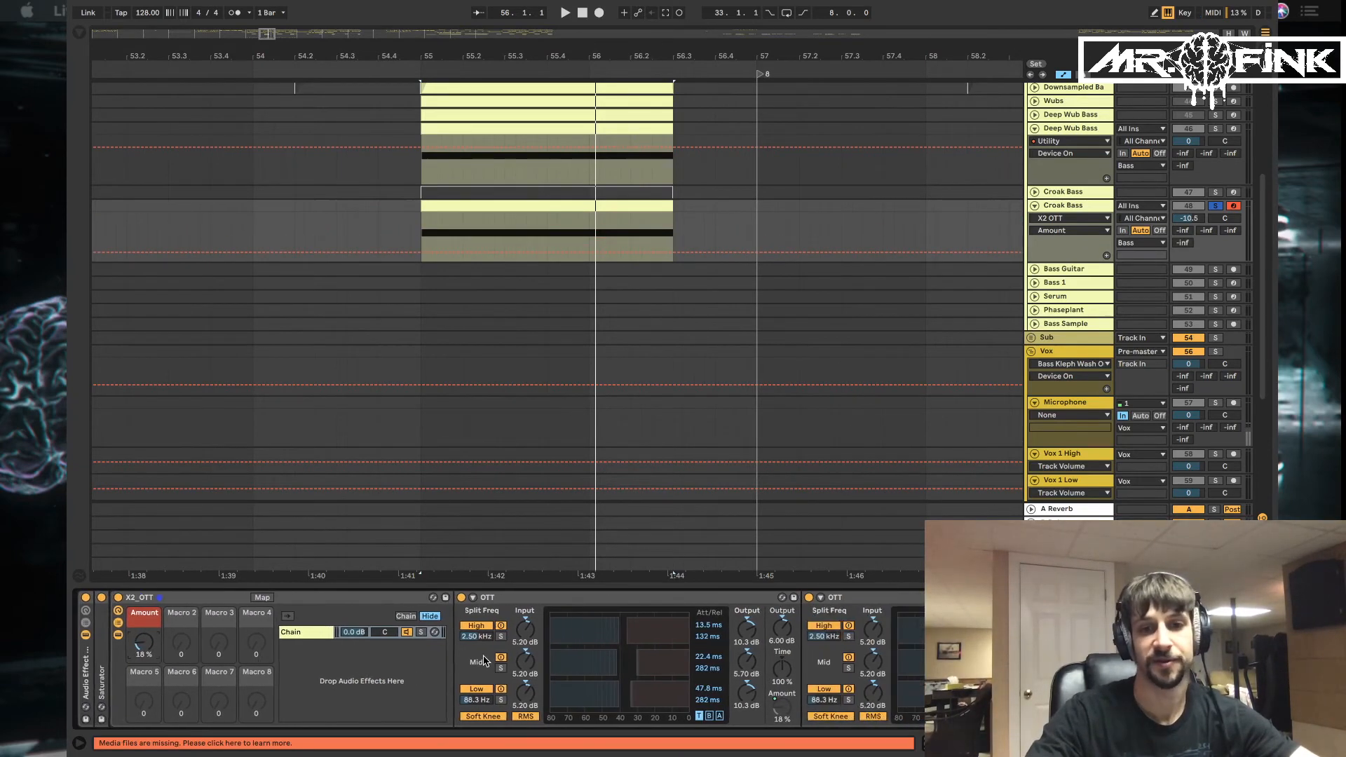
Compare the Croak Bass sound with X2_OTT off and on, and leave the rack enabled
scroll(251, 636, left, 4)
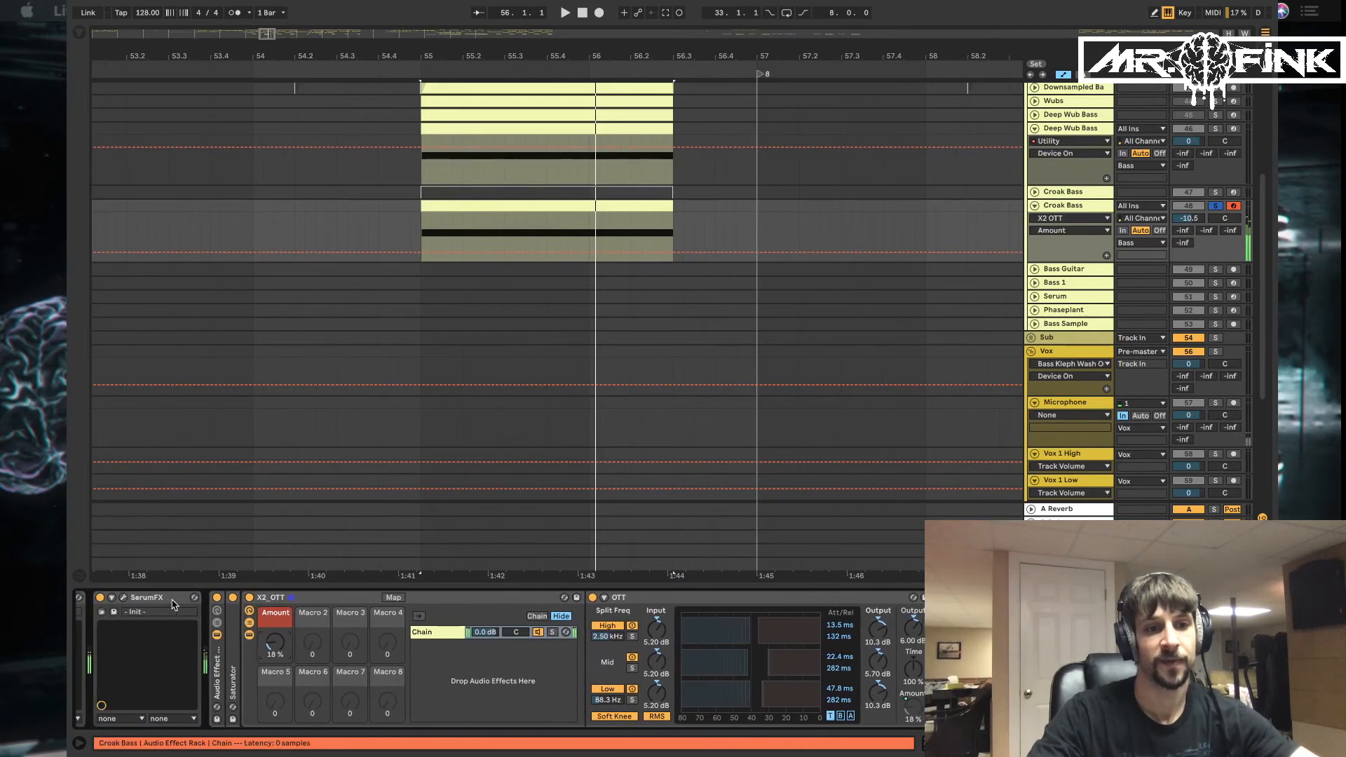
click(249, 599)
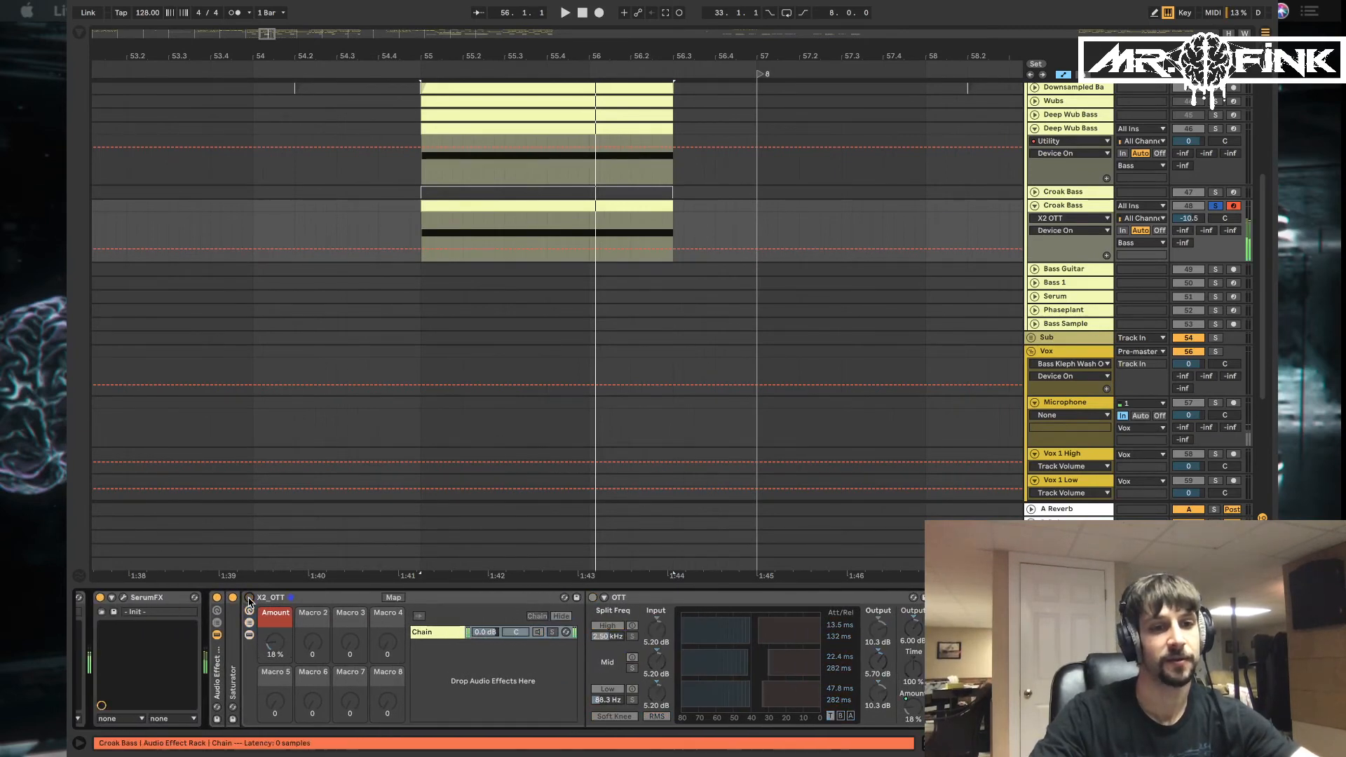
click(250, 599)
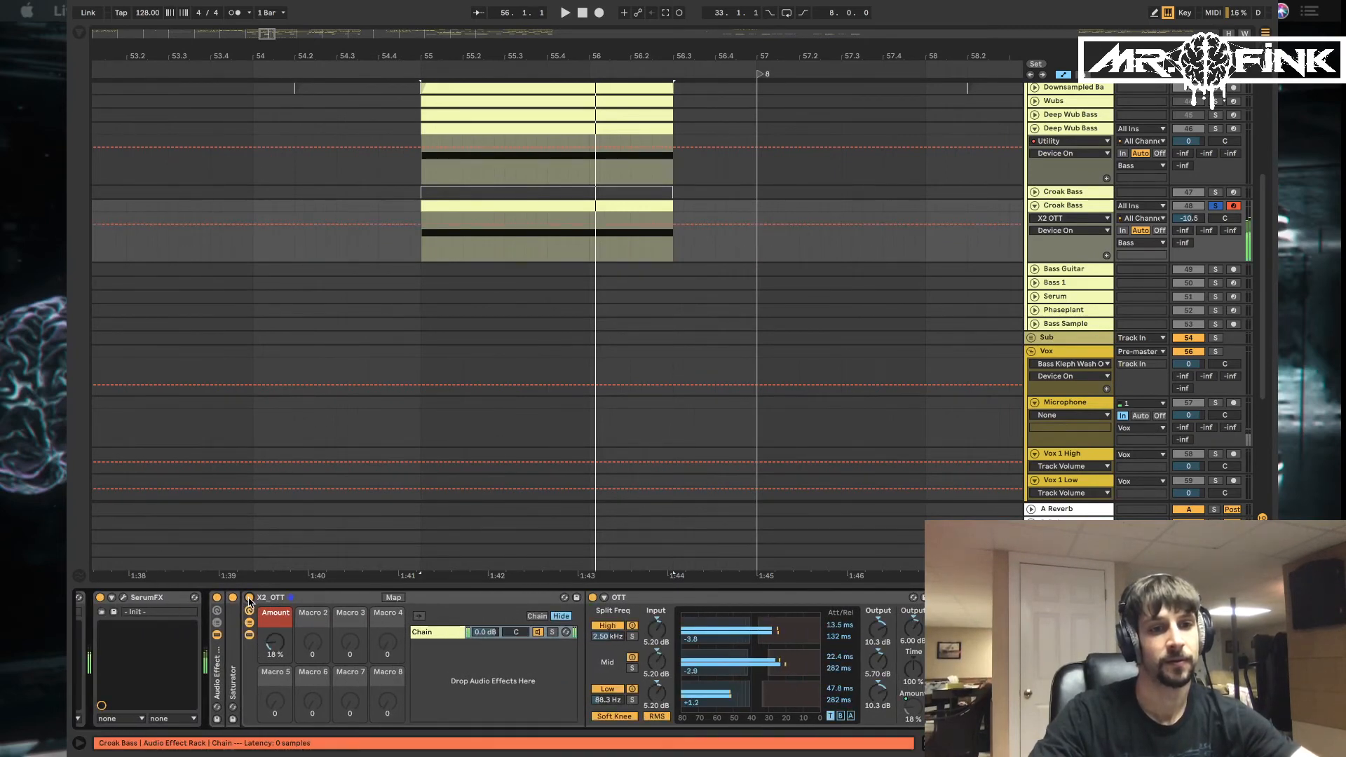
Collapse the X2_OTT rack, enable EQ Eight, and play a note to hear the low cut on the Croak Bass
double_click(321, 600)
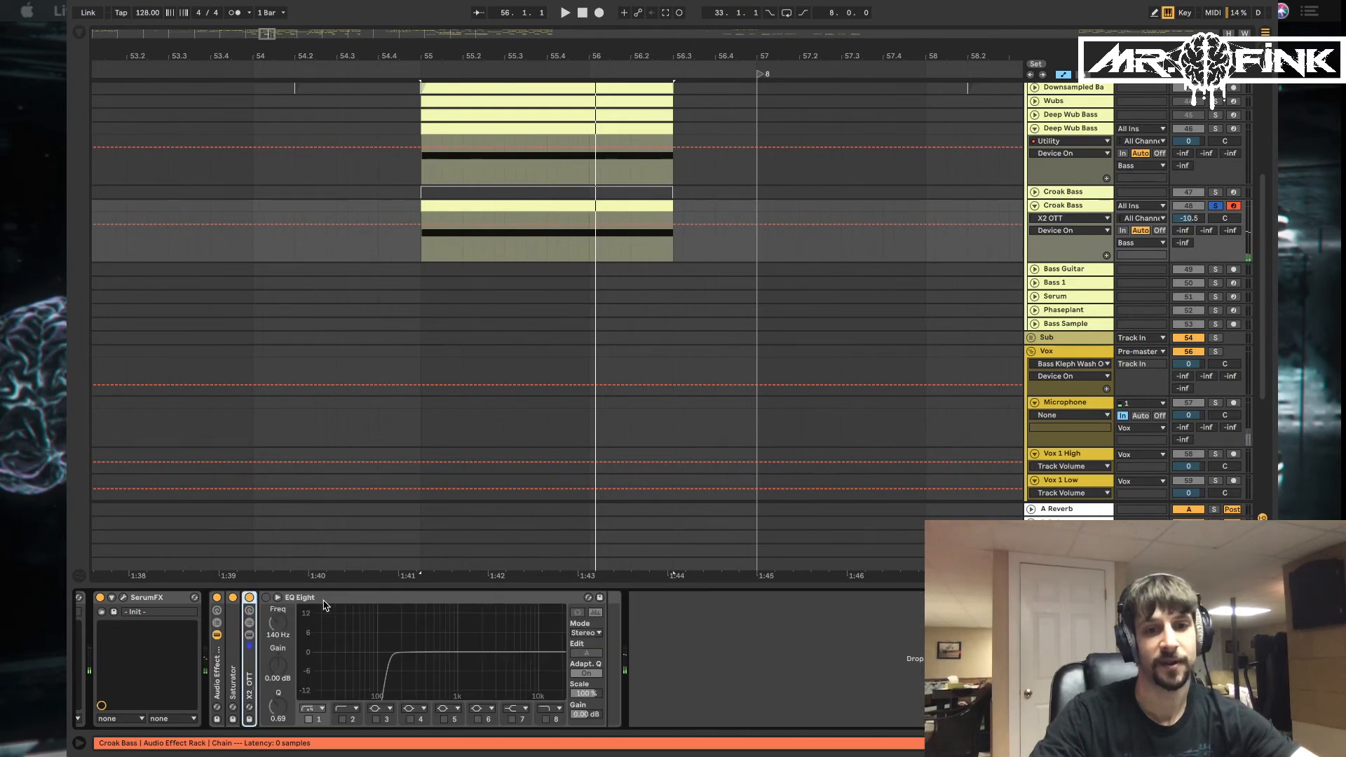
click(266, 597)
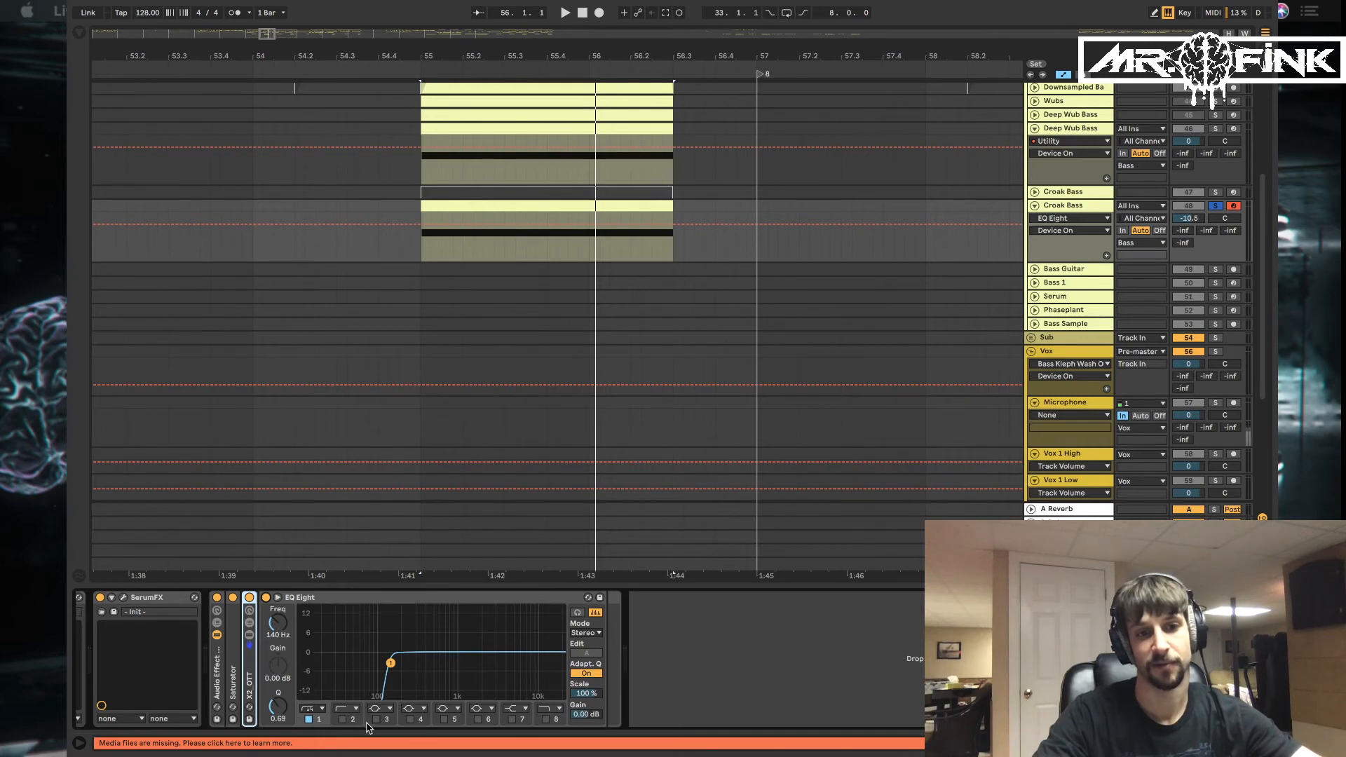
key(a)
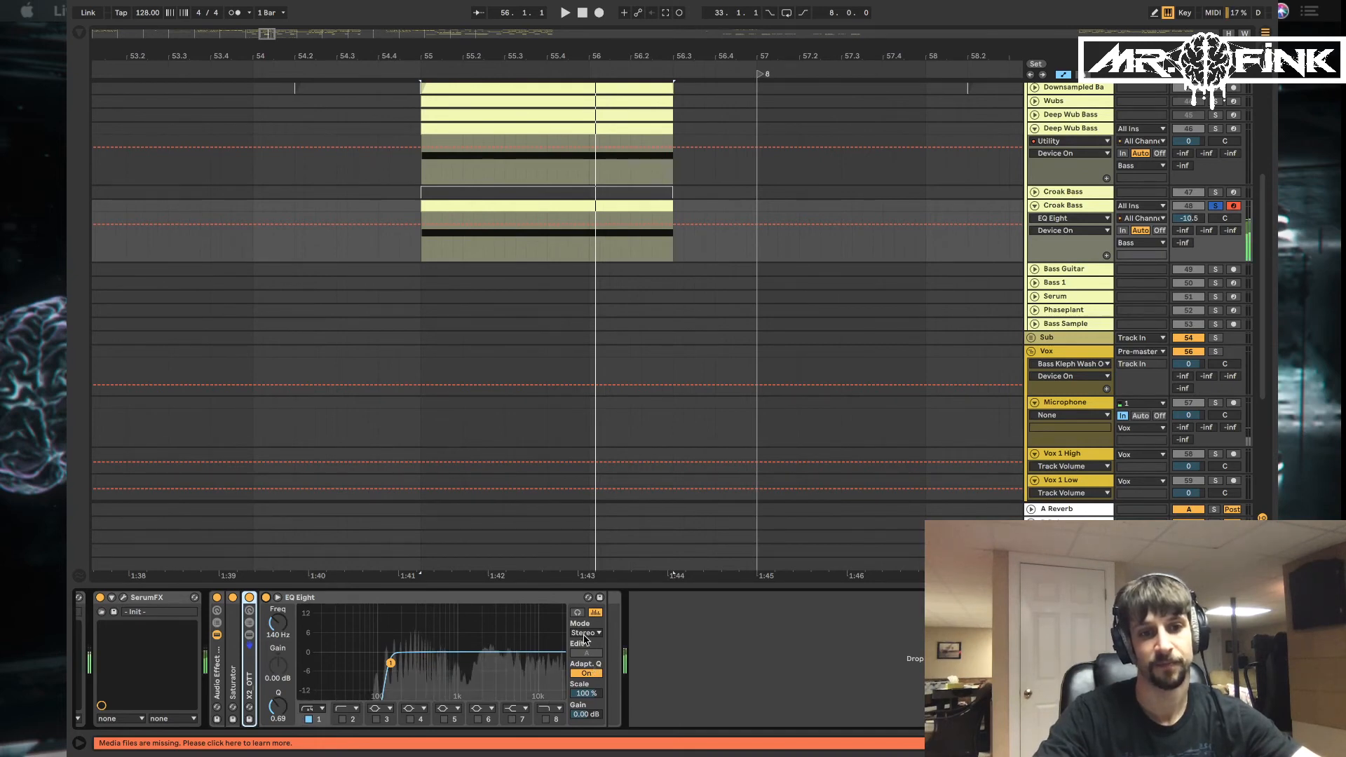
scroll(373, 708, left, 3)
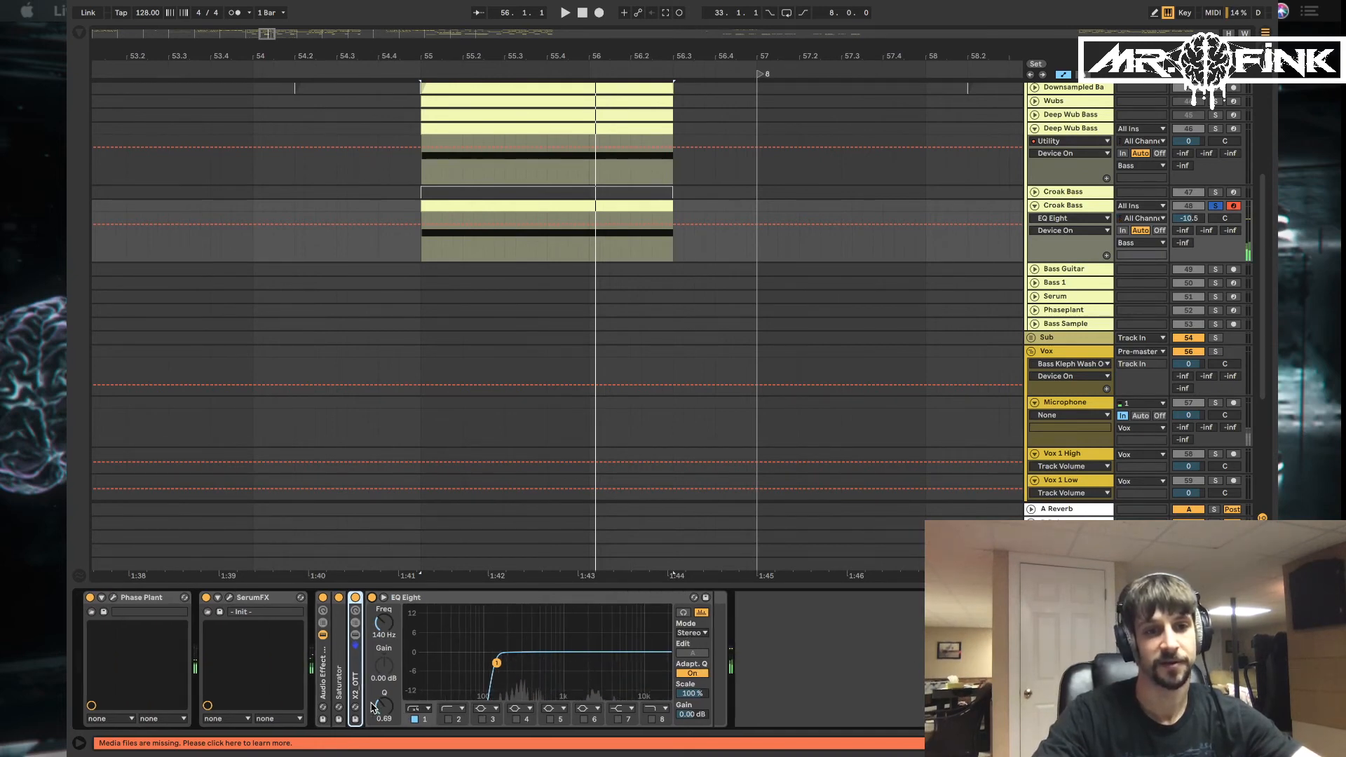
Compare the raw Phase Plant sound without SerumFX and the following effects against the full chain, leaving every device enabled
click(323, 598)
click(323, 598)
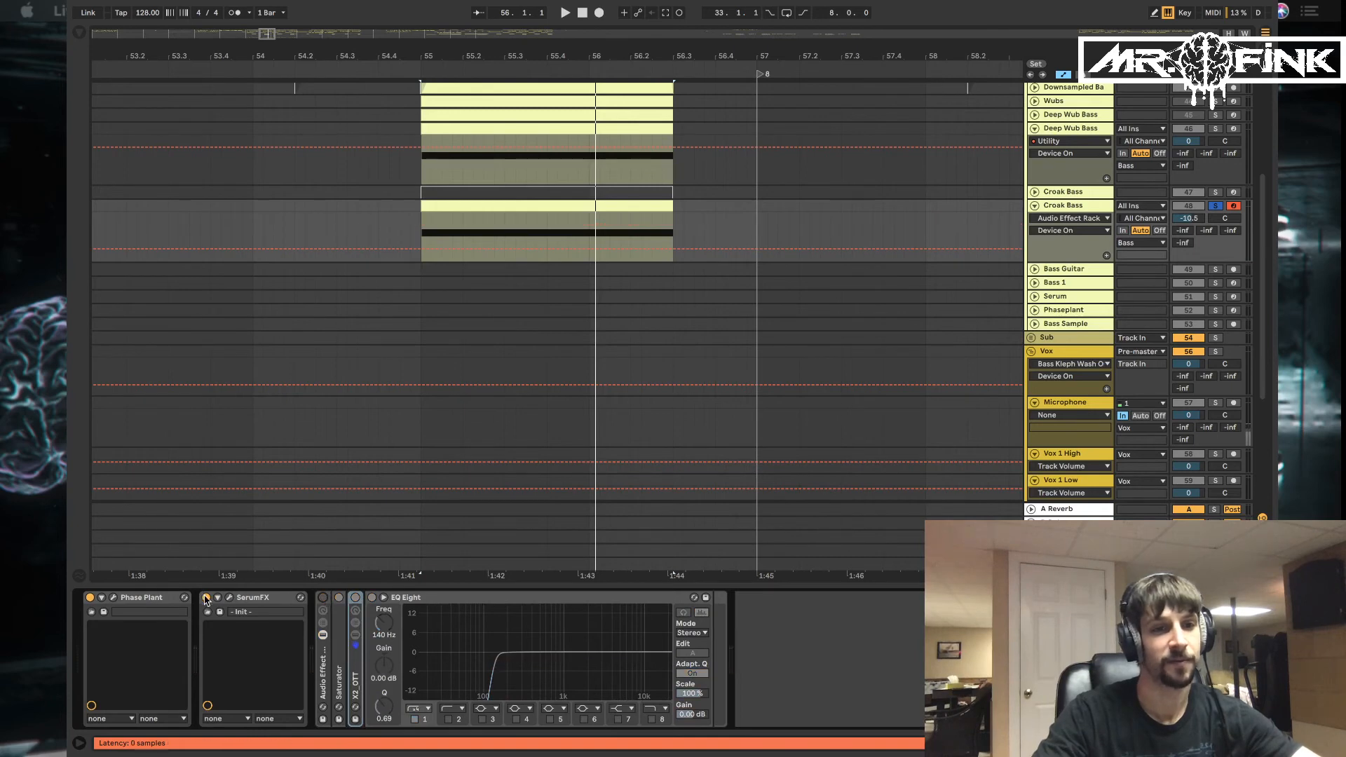
click(206, 597)
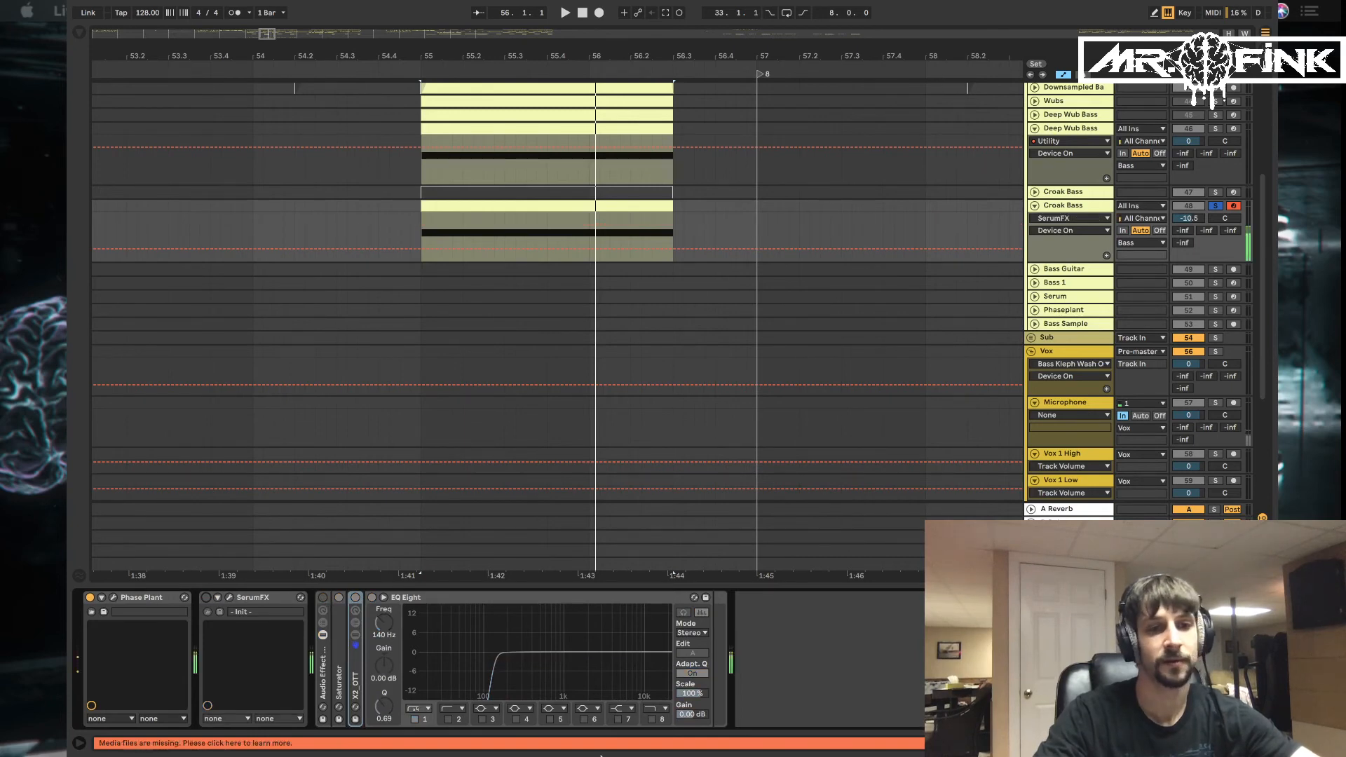
mouse_move(594, 740)
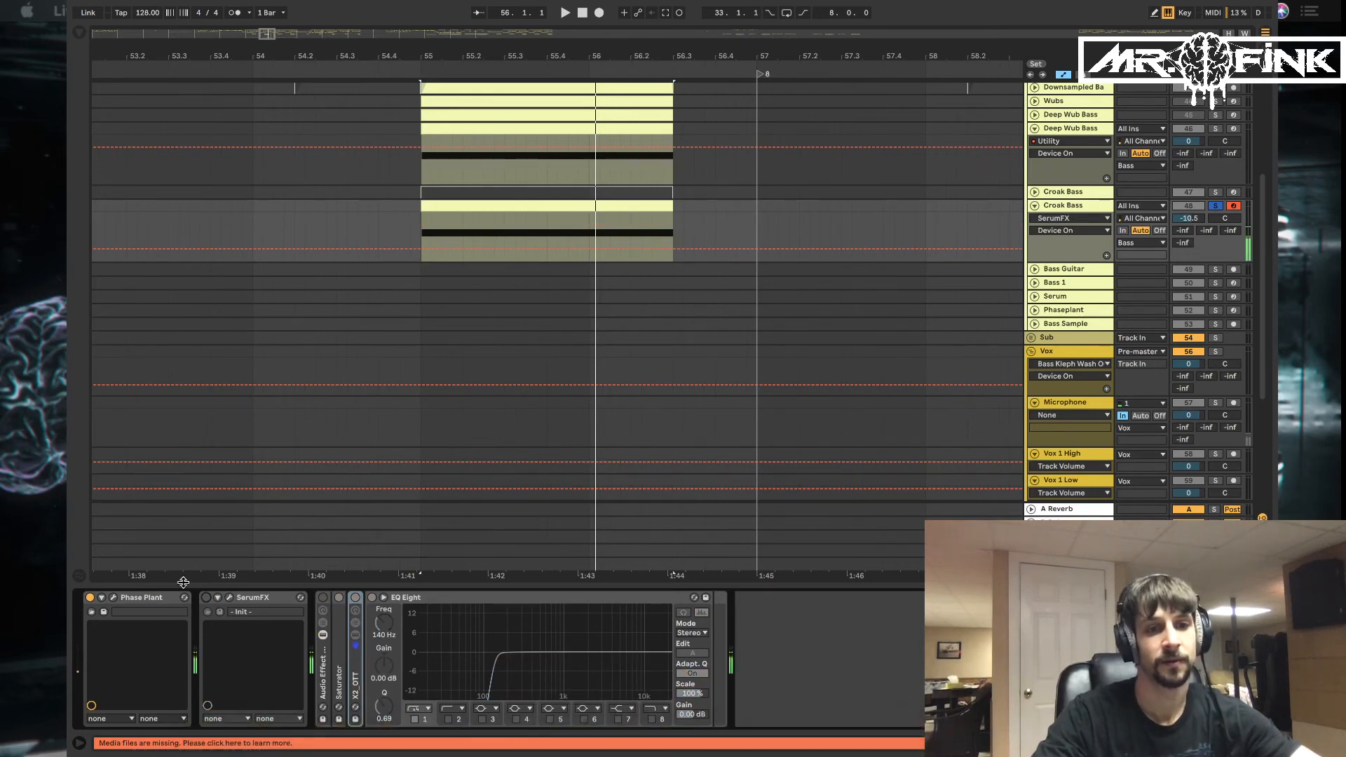
click(206, 598)
click(322, 598)
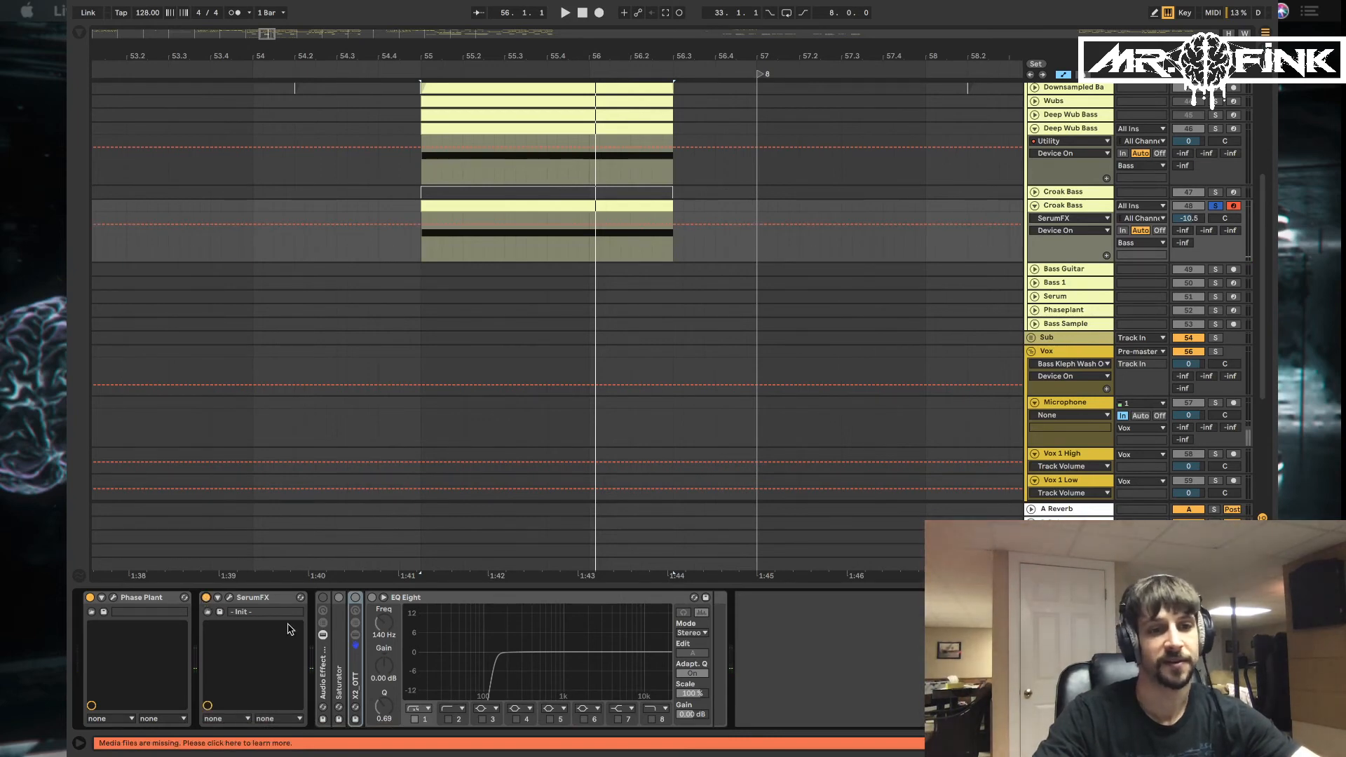
click(323, 598)
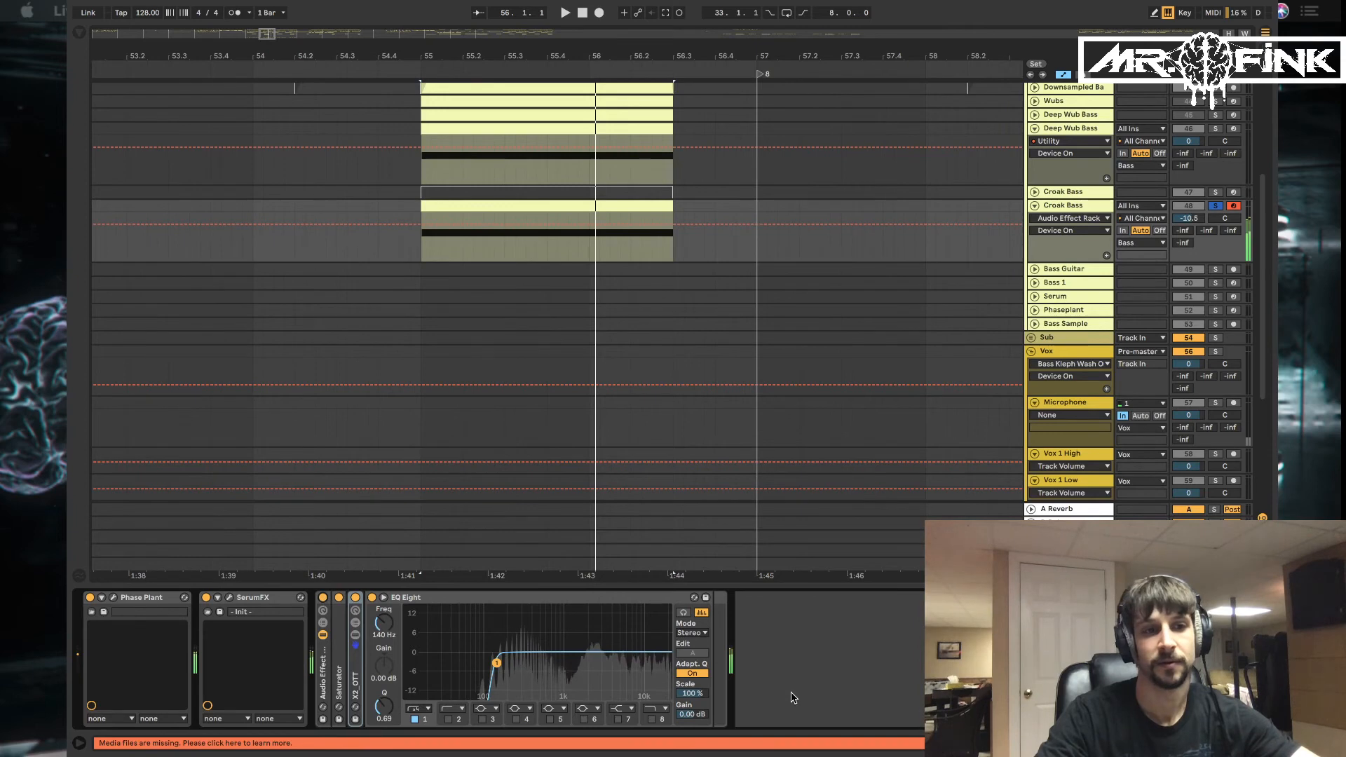
Audition Phase Plant's factory saw wavetables on the oscillator: Bitcrushed Saw, Downsampled Saw, Overdriven Saw and Sync Window Saw
key(super+alt+p)
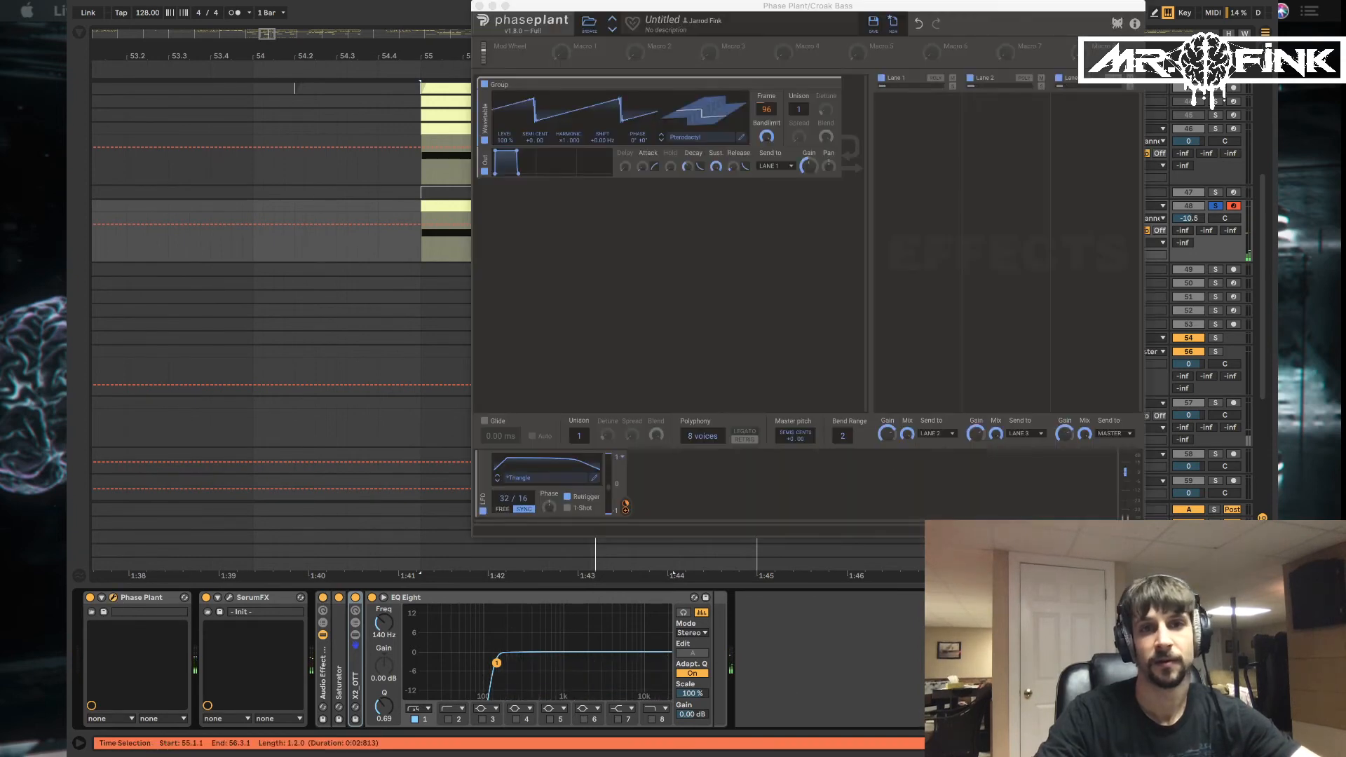
click(694, 139)
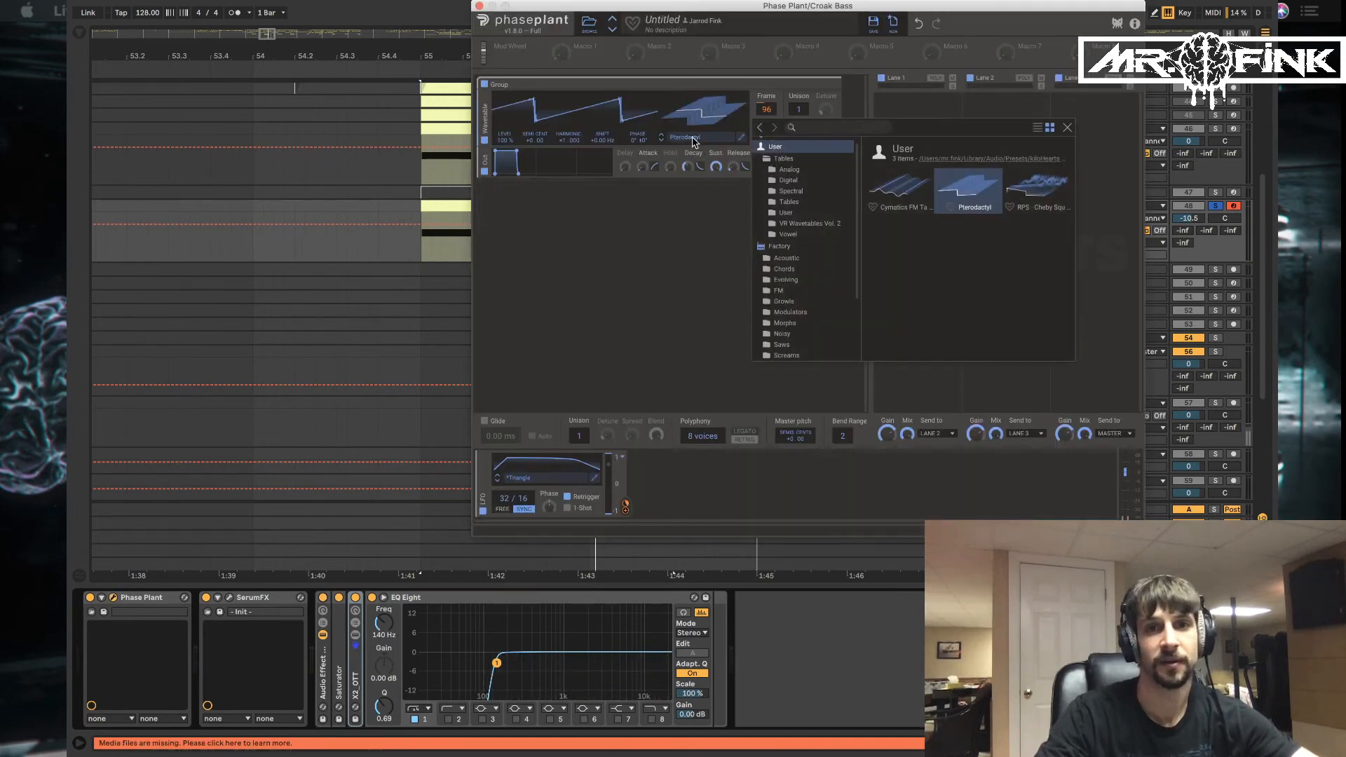
click(782, 345)
scroll(881, 268, down, 3)
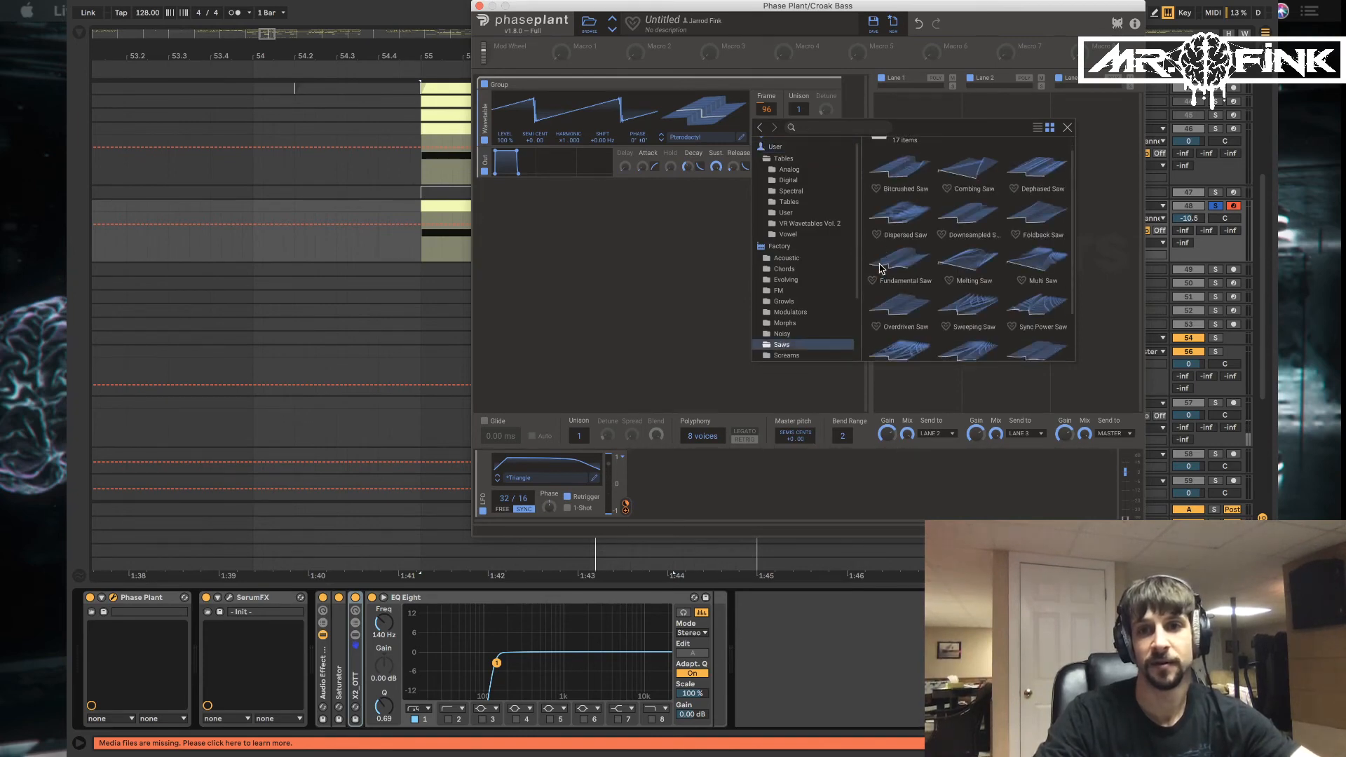
scroll(881, 268, up, 1)
click(903, 198)
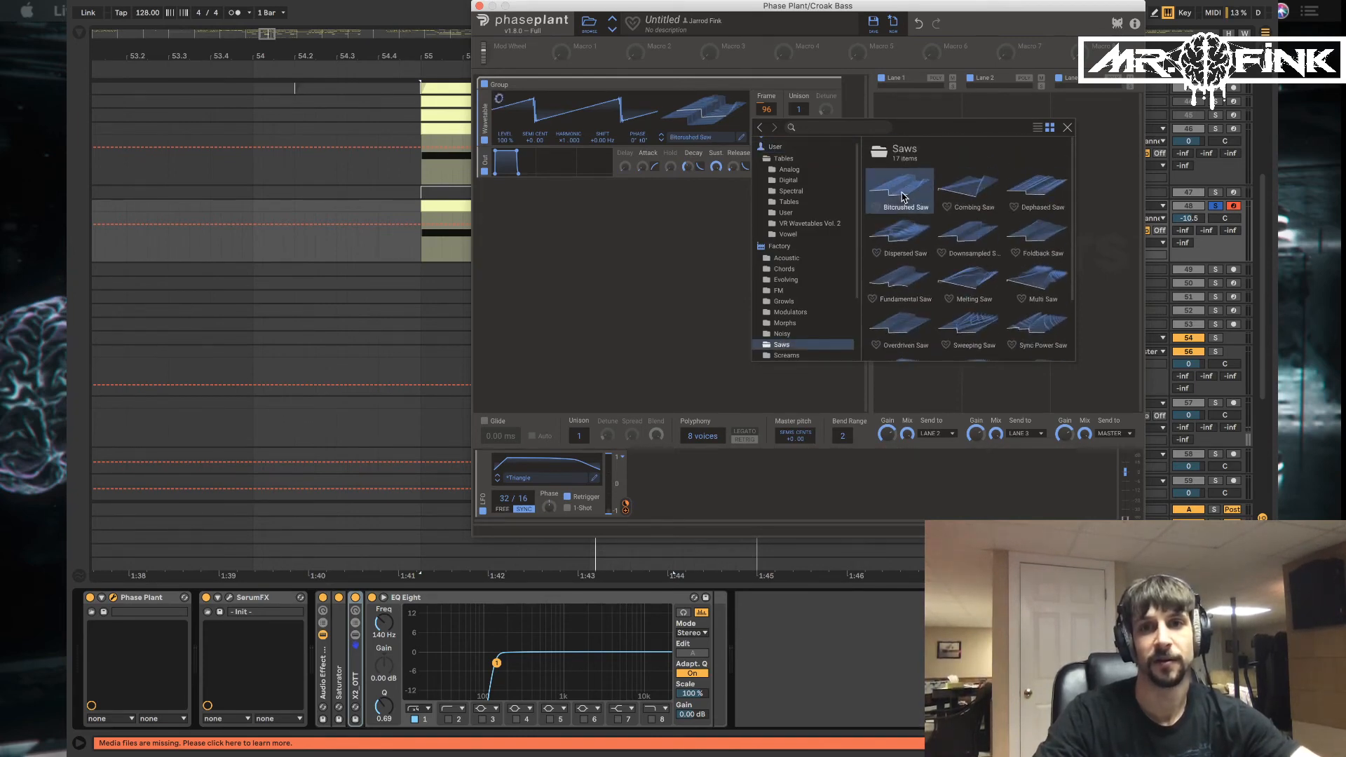
click(969, 238)
scroll(971, 253, down, 3)
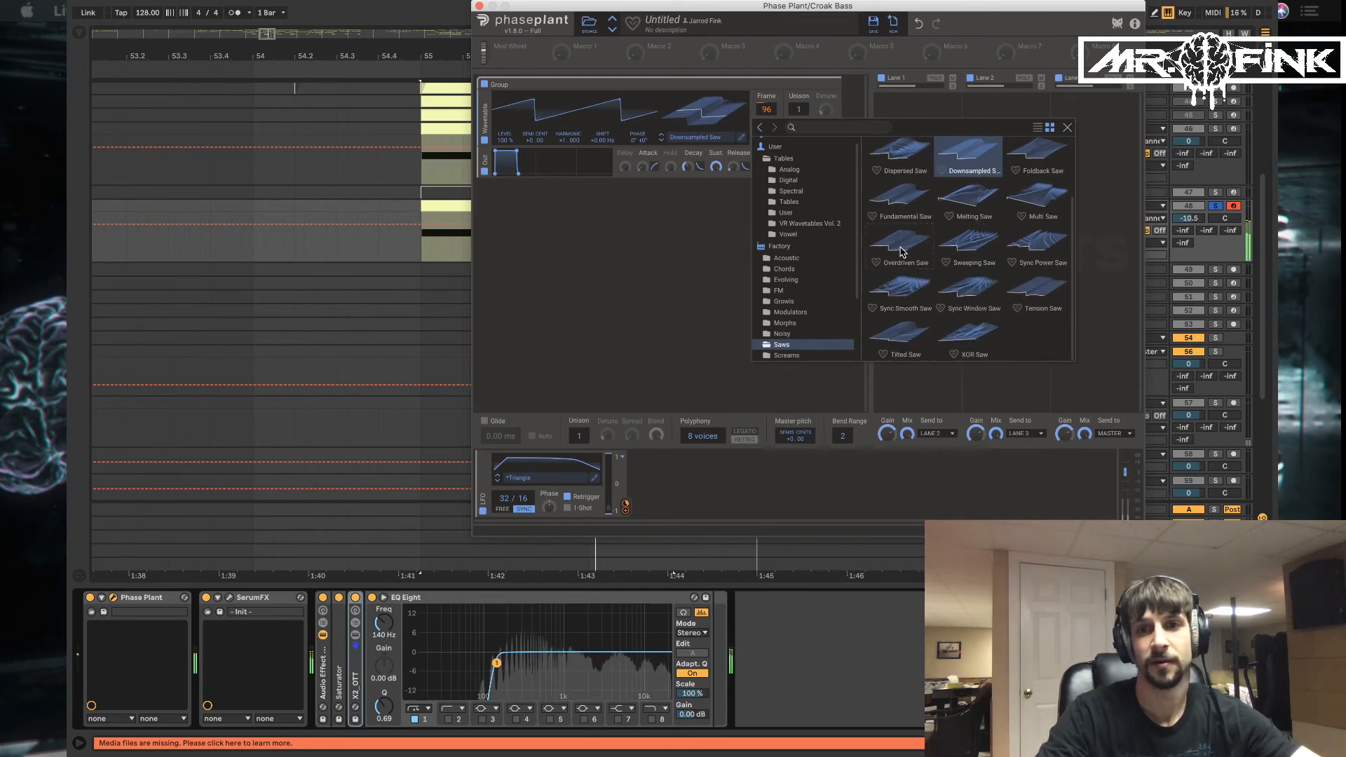
click(902, 252)
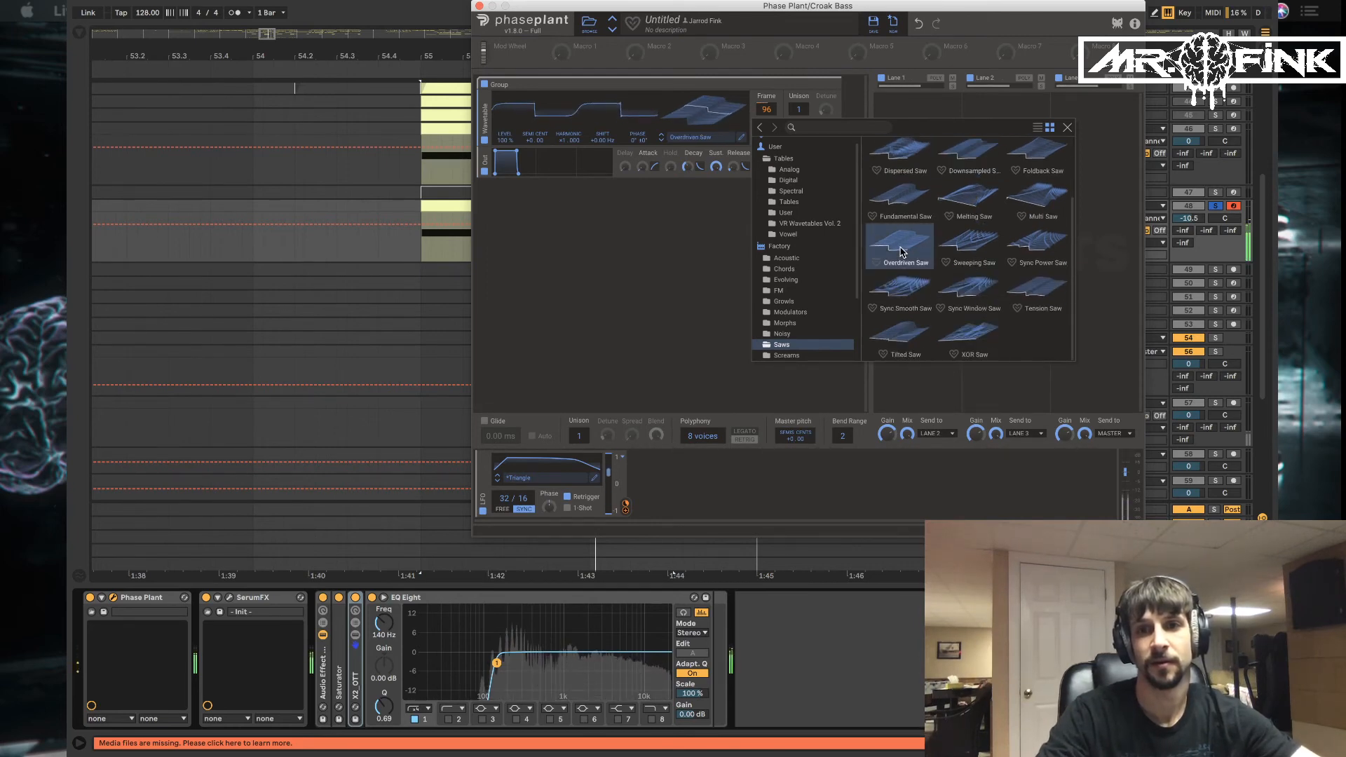
click(973, 287)
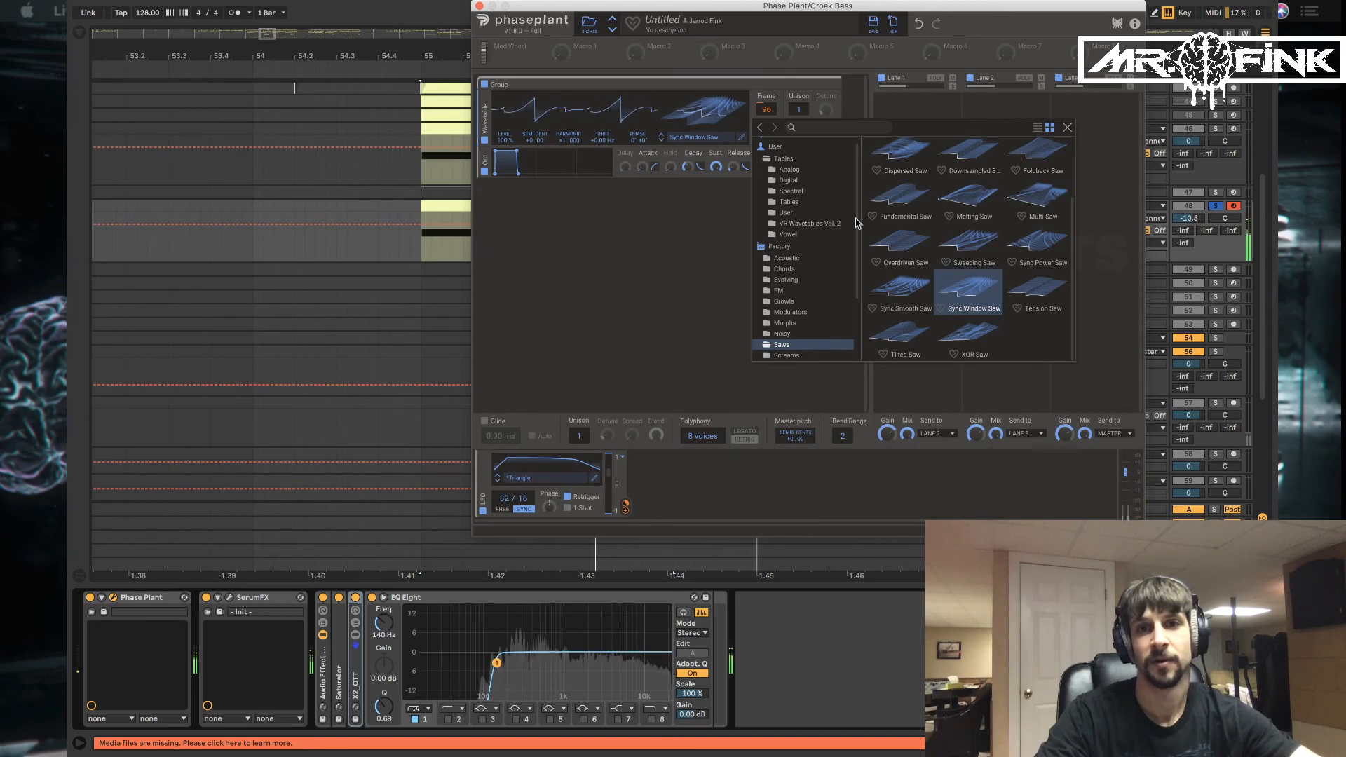
click(1065, 128)
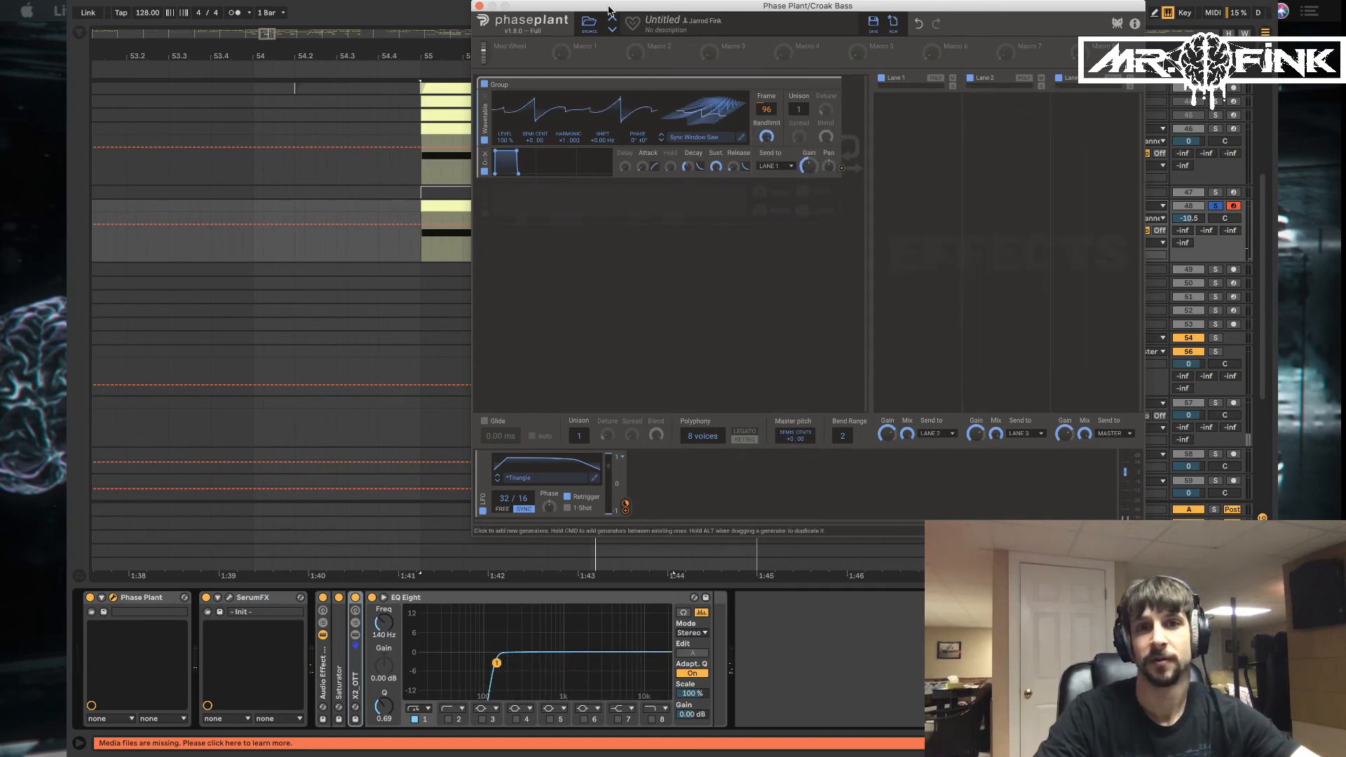
Load the Pterodactyl wavetable from the User folder back into the oscillator and close the Phase Plant window
click(688, 139)
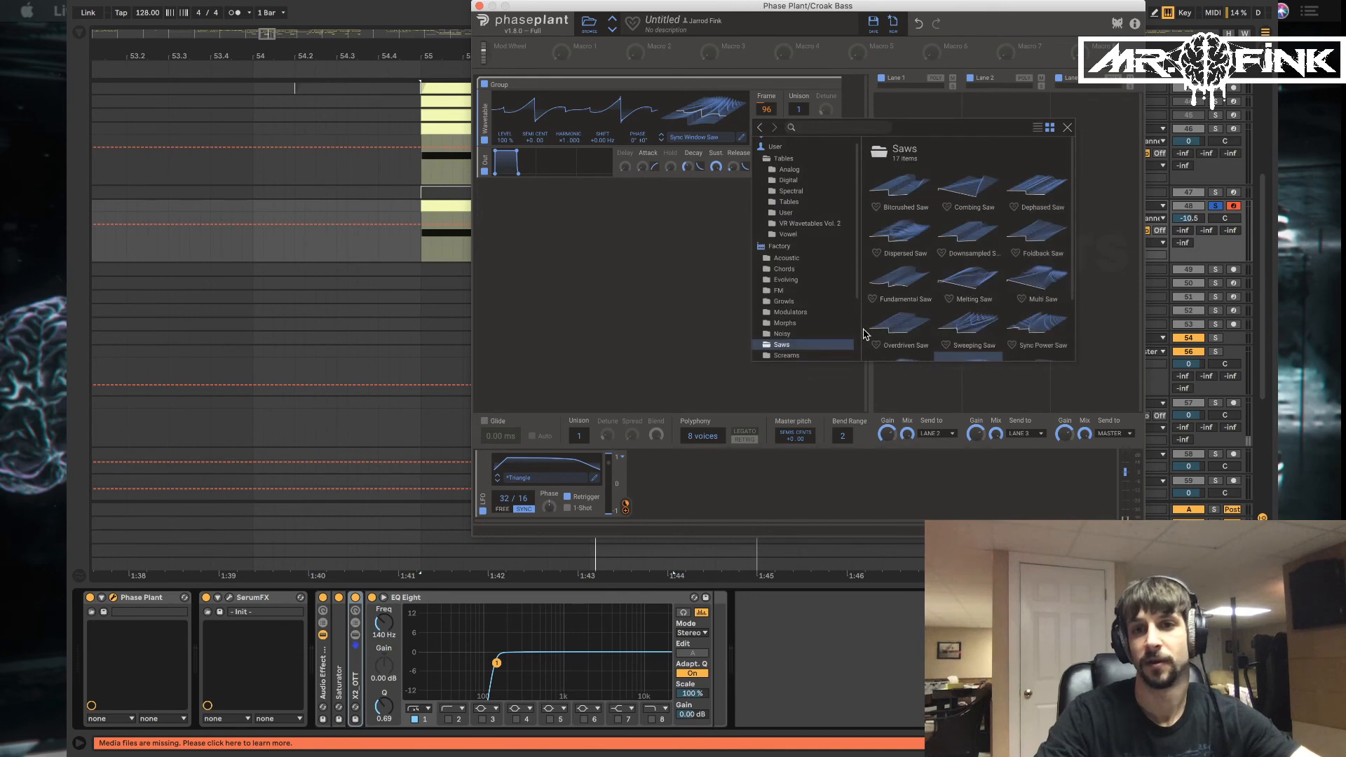
click(775, 147)
double_click(970, 186)
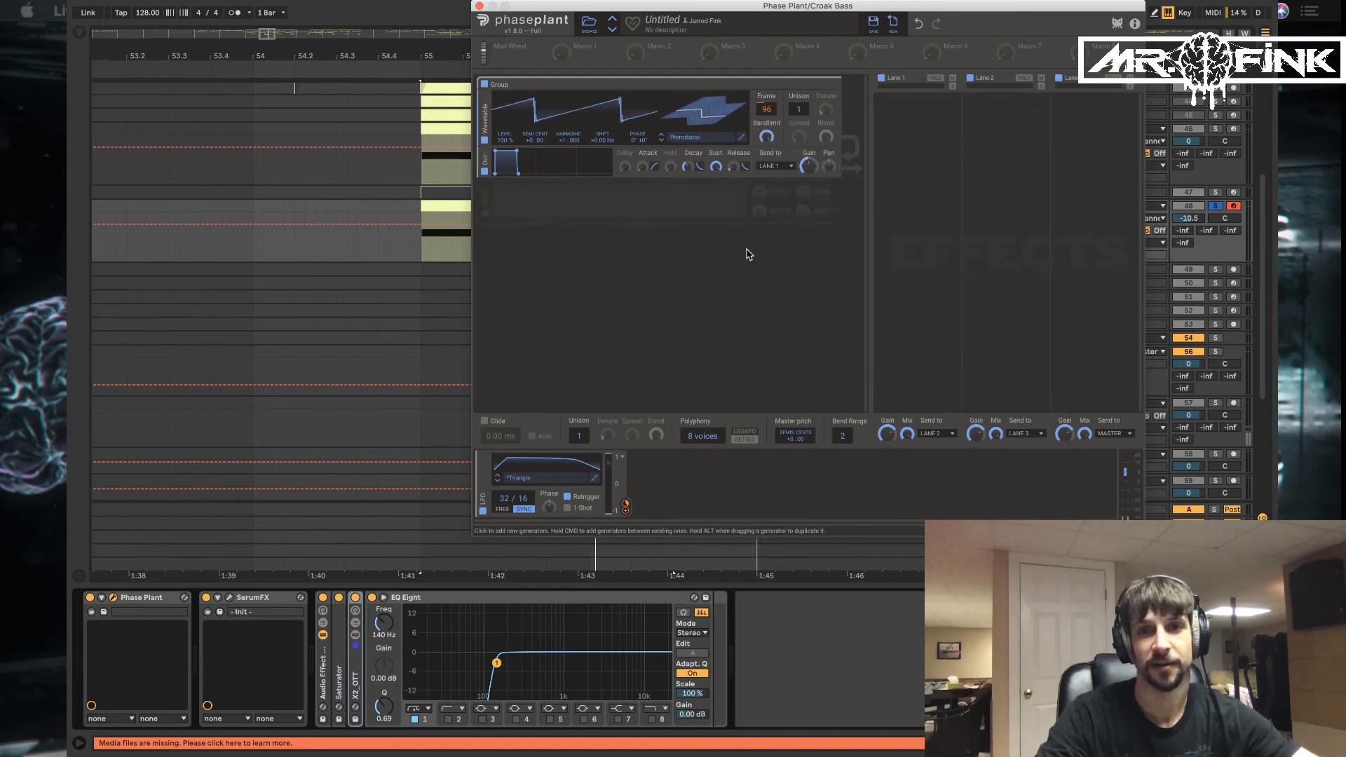
click(479, 6)
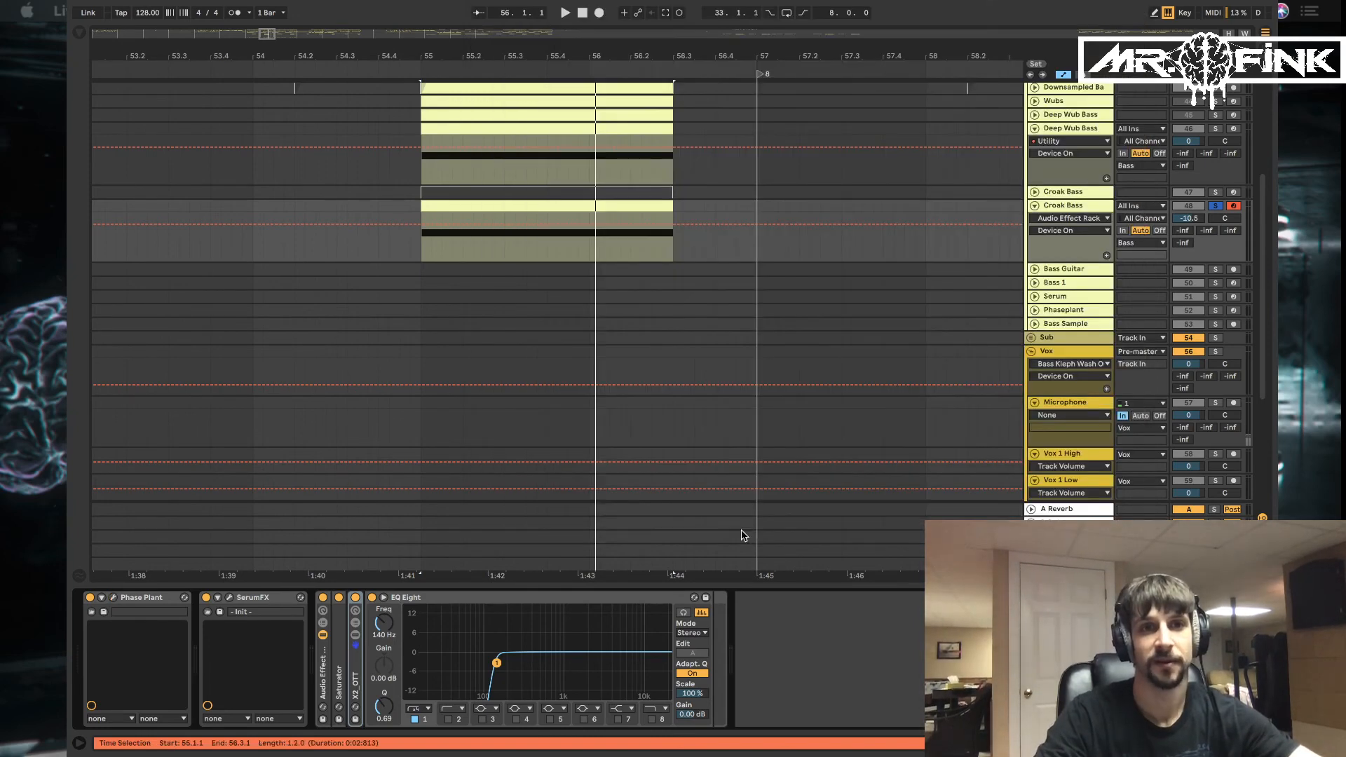
Unsolo the Croak Bass track and play the arrangement from bar 53 through the layered bass section
key(z)
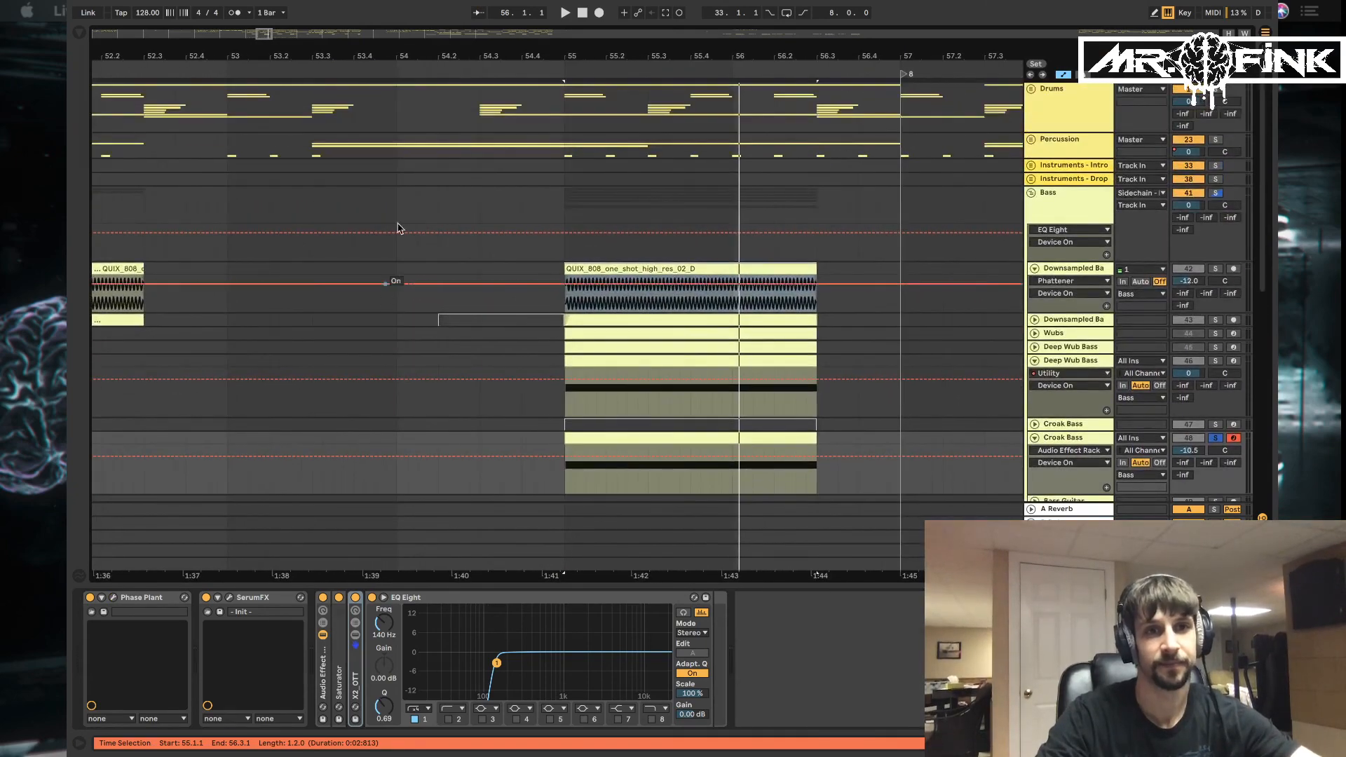
drag(484, 44, 534, 56)
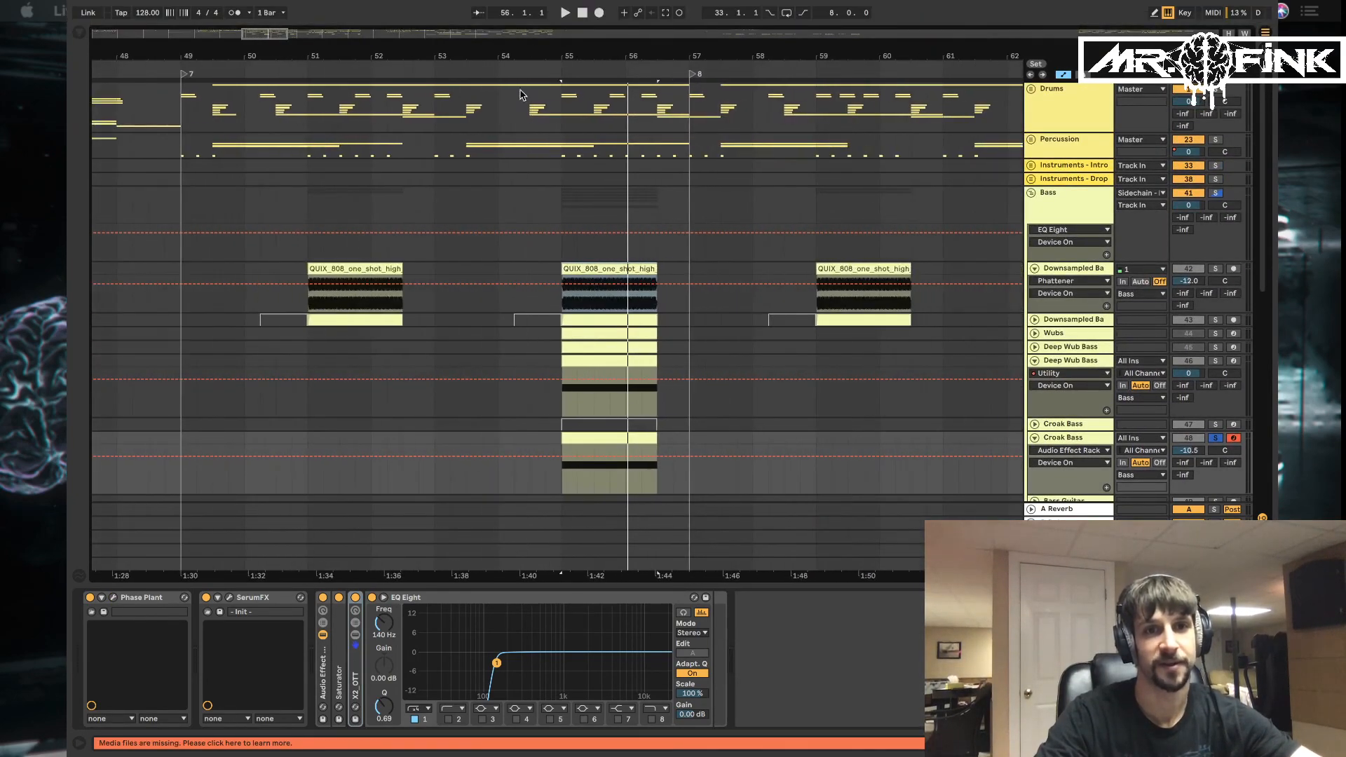
scroll(419, 395, down, 5)
scroll(420, 397, up, 1)
click(370, 325)
scroll(370, 324, left, 3)
scroll(374, 327, left, 1)
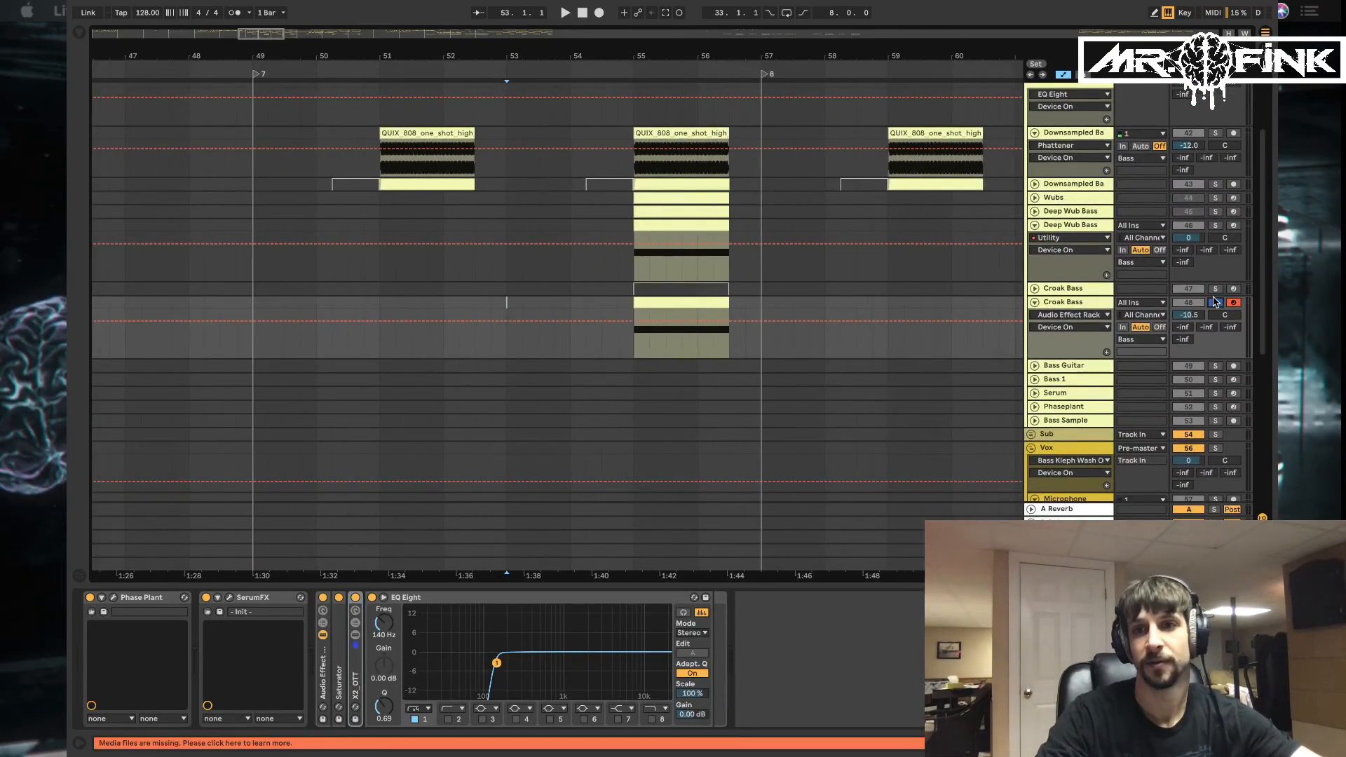
key(space)
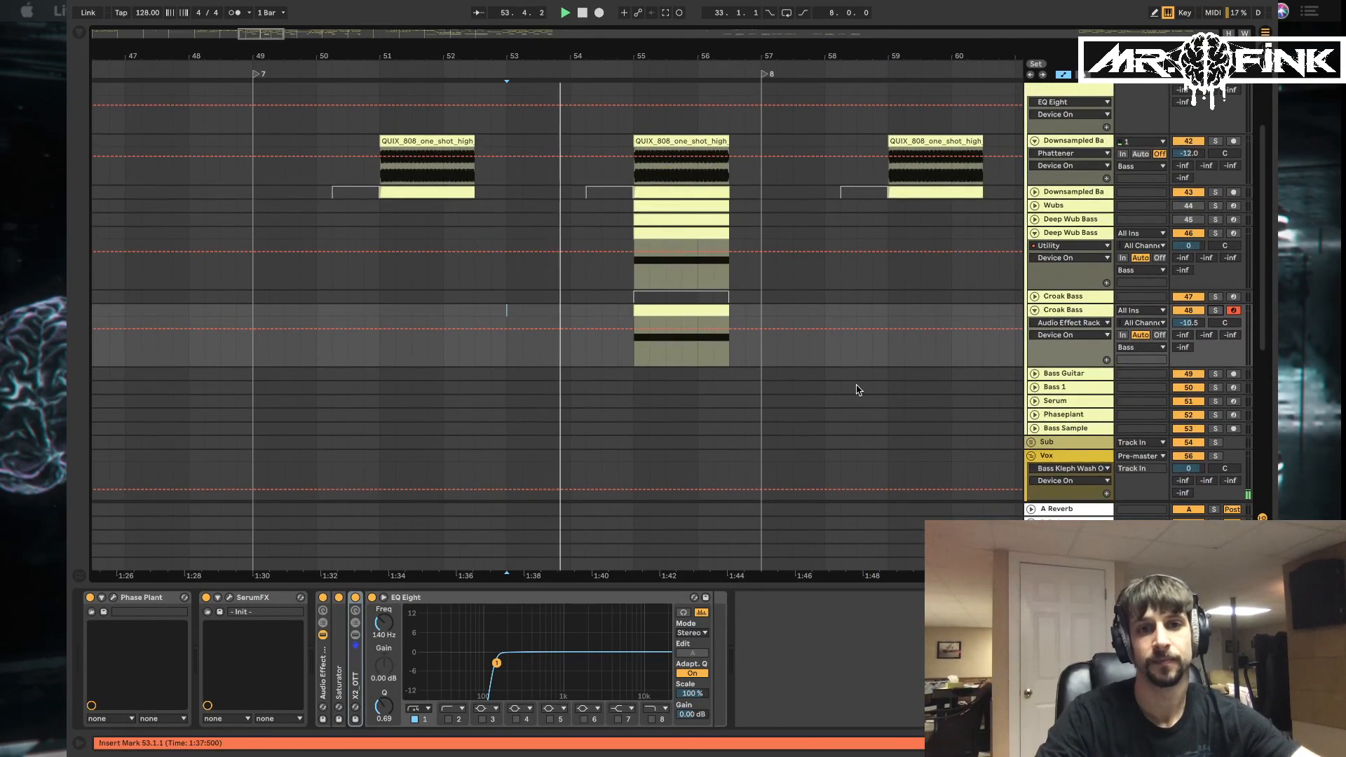
scroll(678, 381, right, 2)
scroll(679, 381, up, 1)
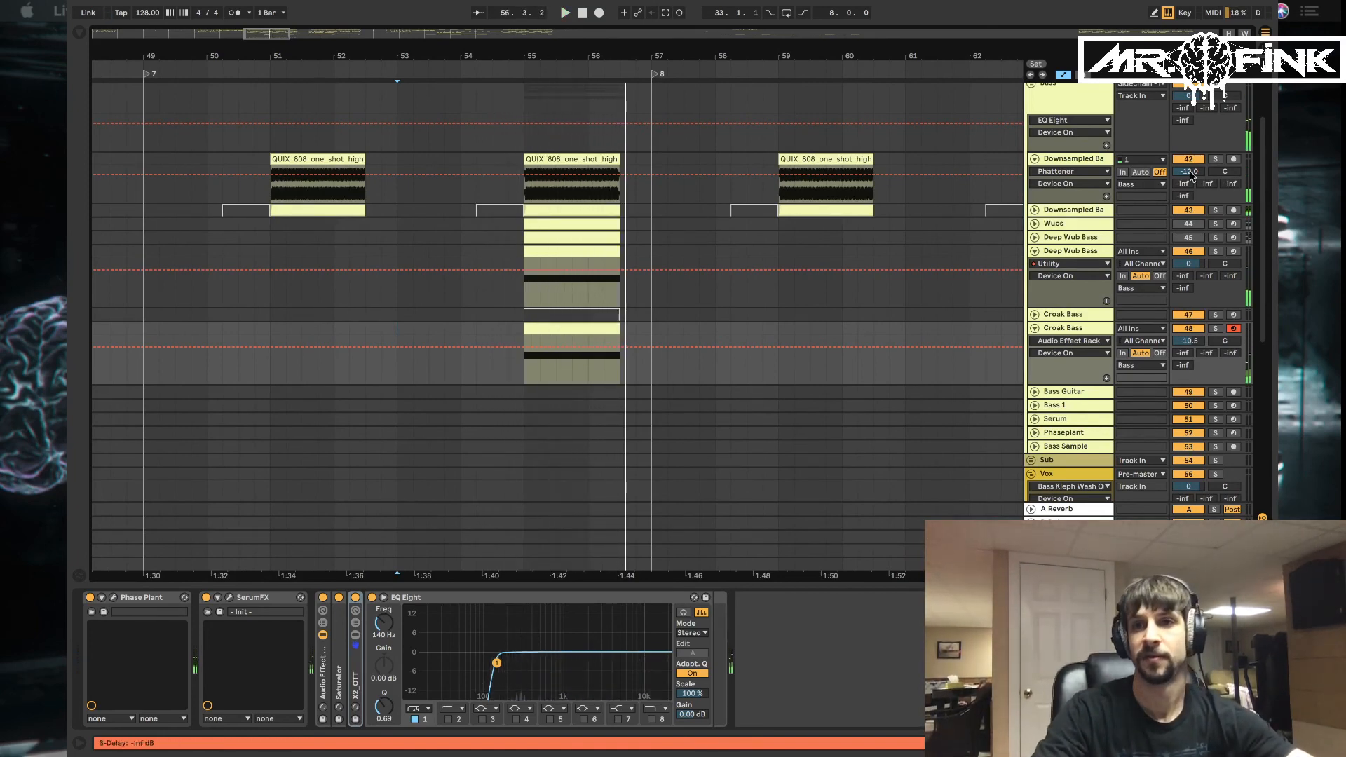
Mute both Downsampled Bass tracks and the remaining active Deep Wub Bass track, and play the section with the Croak Bass layers
click(1185, 160)
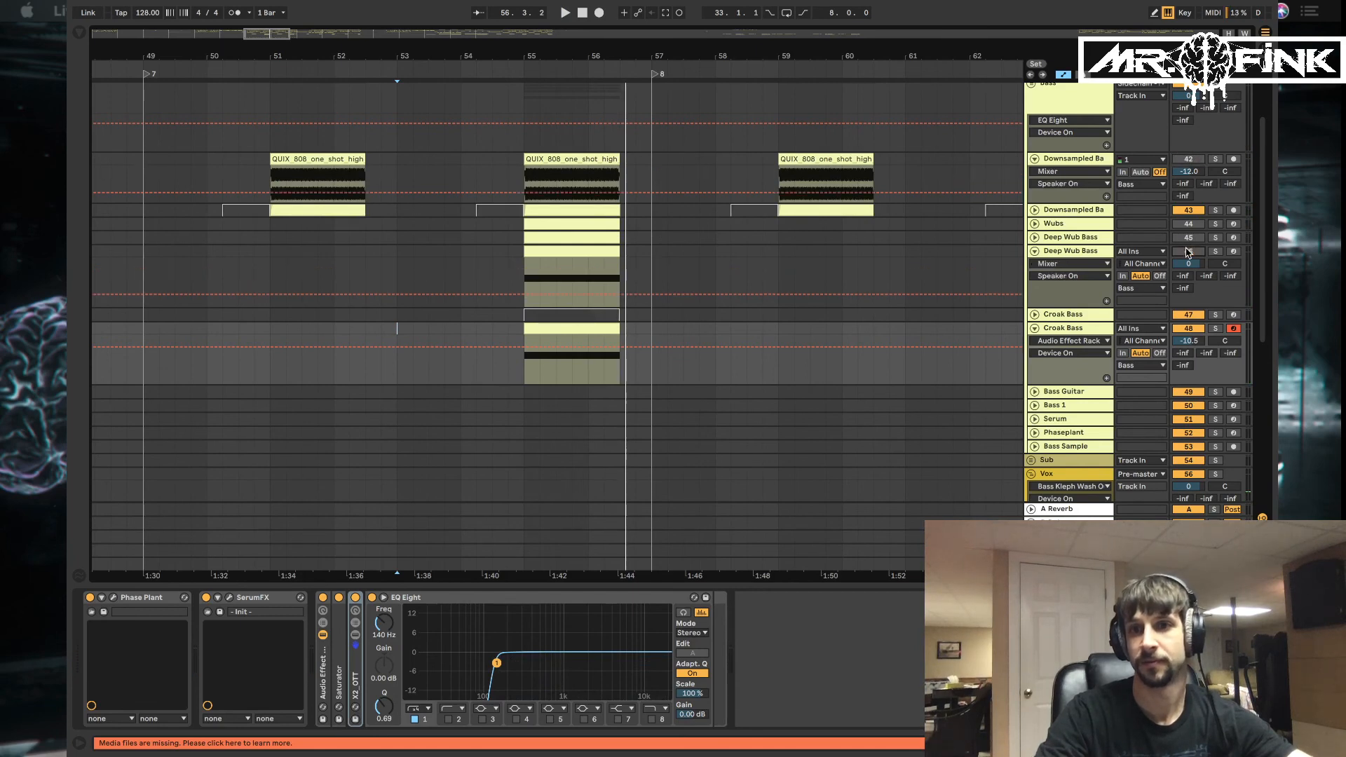
key(space)
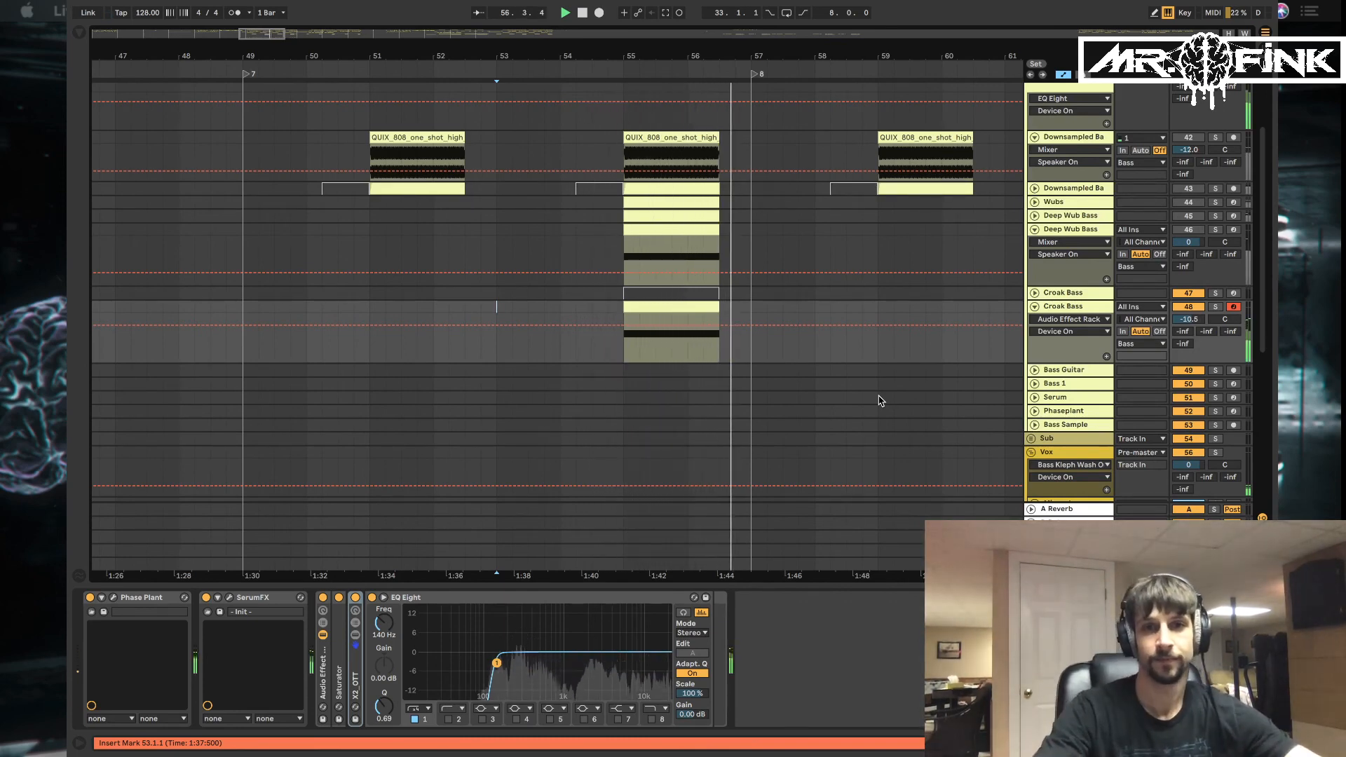
key(space)
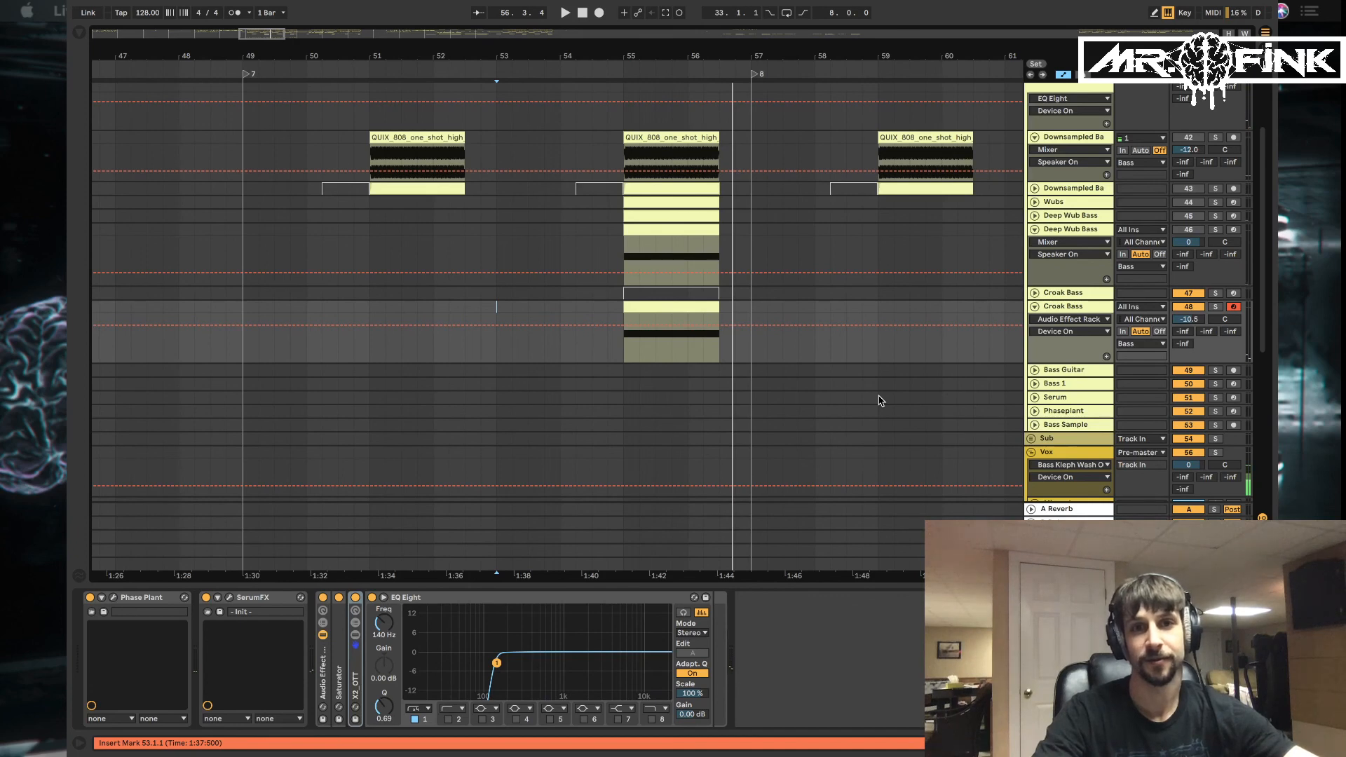